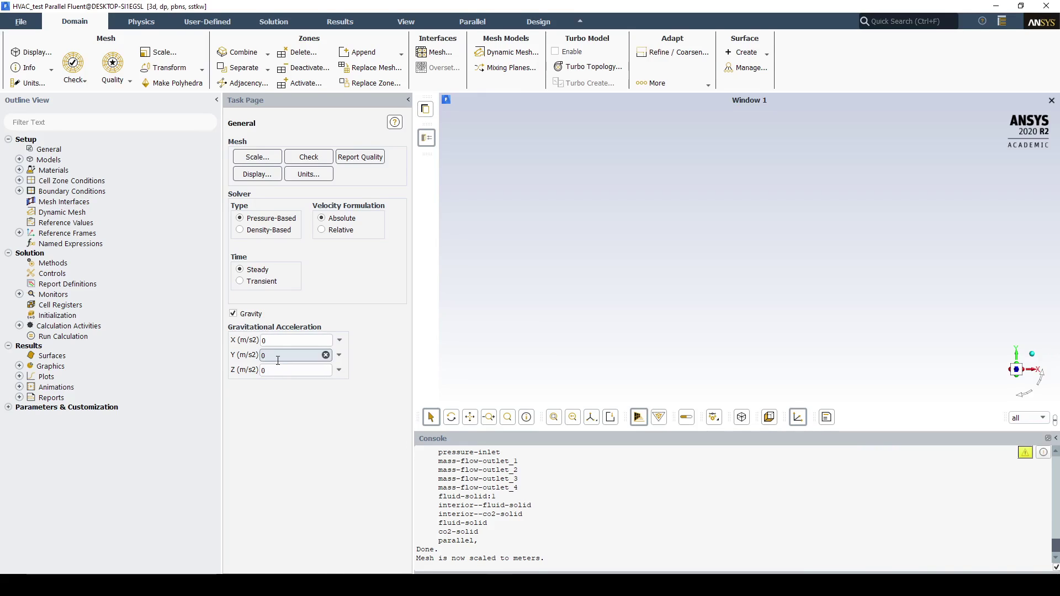
# - Display the mesh with its outlet and inlet surfaces, and set the Y gravitational acceleration to -9.81 m/s2
pyautogui.click(33, 52)
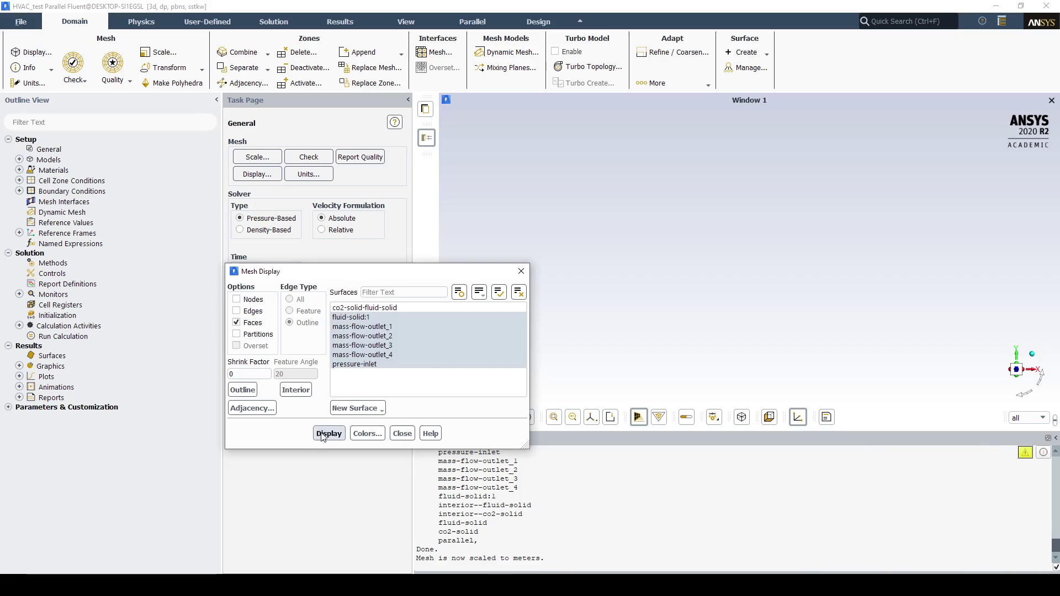
pyautogui.click(329, 434)
pyautogui.click(524, 271)
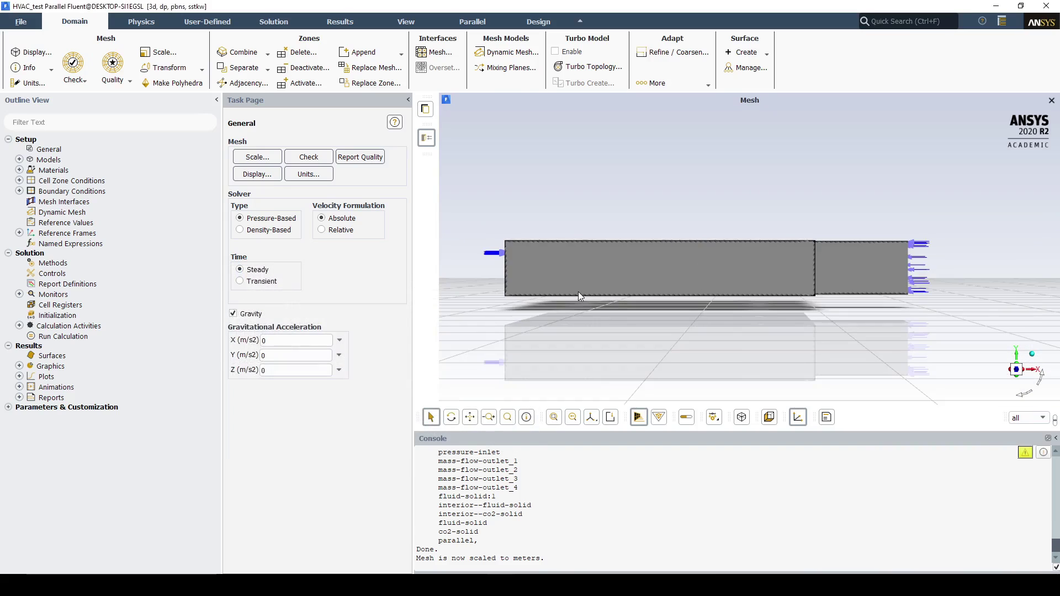
pyautogui.doubleClick(306, 355)
pyautogui.write('-9.')
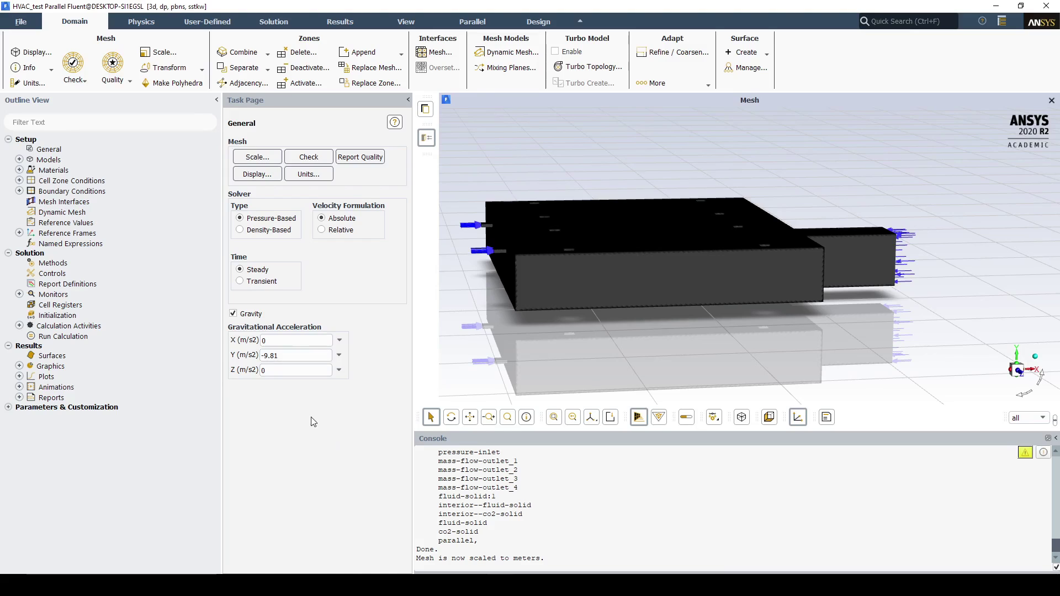
# - Copy the fluid material carbon-monoxide (co) from the Fluent database into the case
pyautogui.click(143, 22)
pyautogui.click(433, 64)
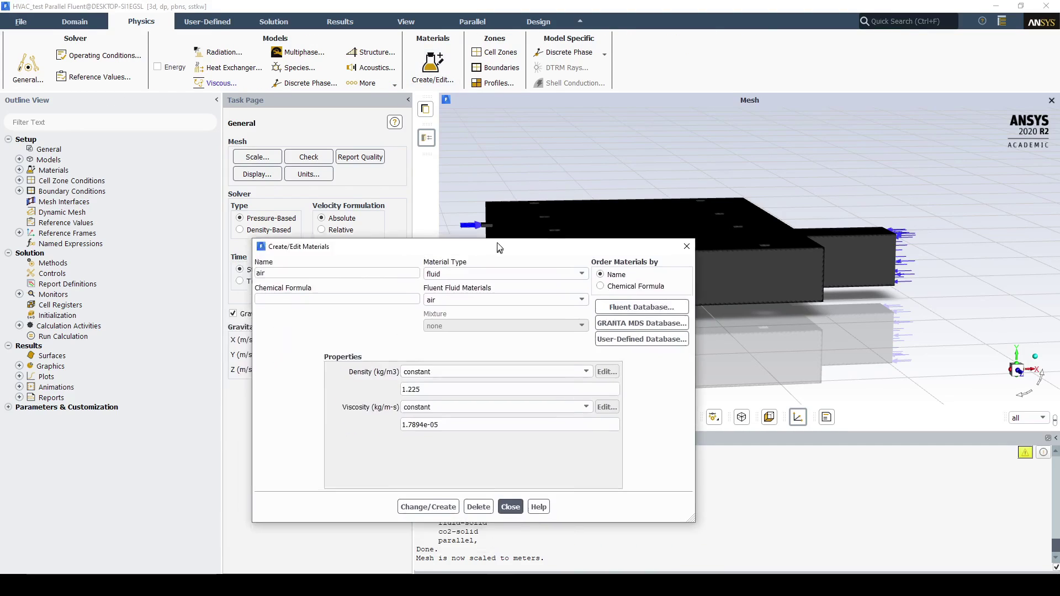
pyautogui.click(658, 255)
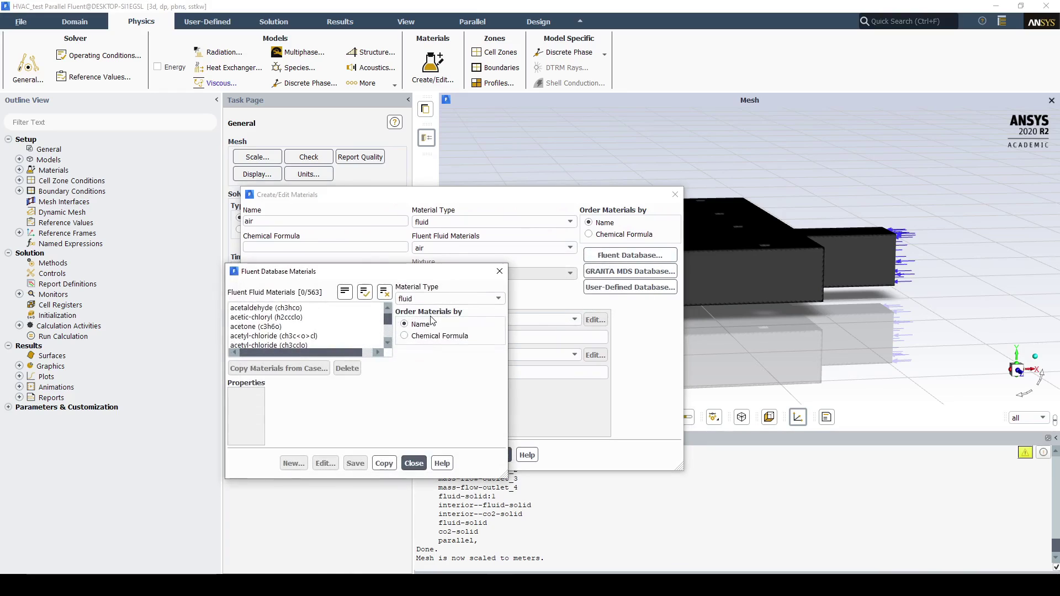
pyautogui.scroll(-10, 388, 322)
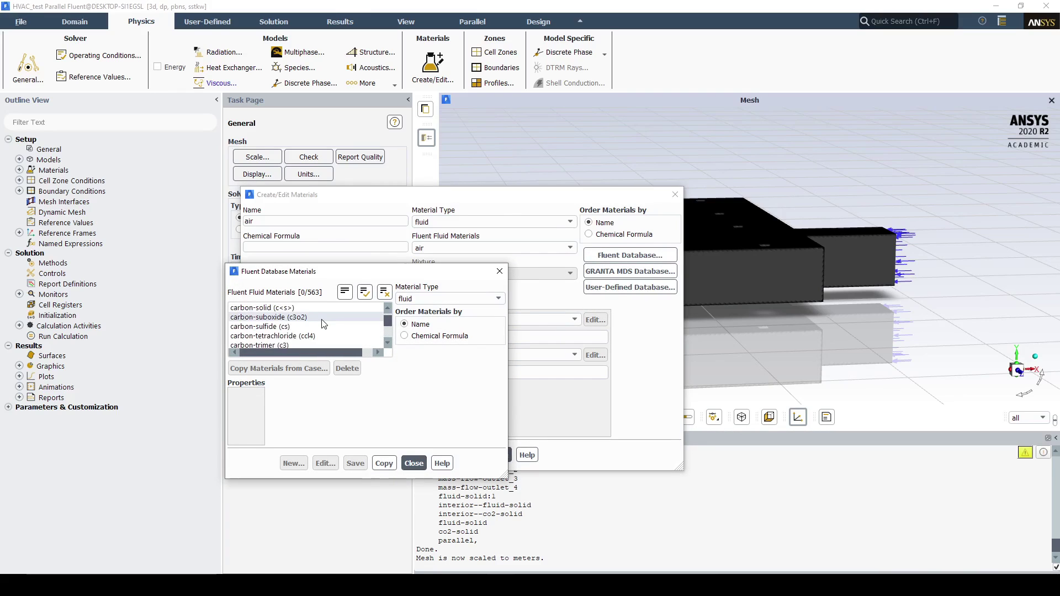
pyautogui.scroll(1, 324, 322)
pyautogui.click(326, 309)
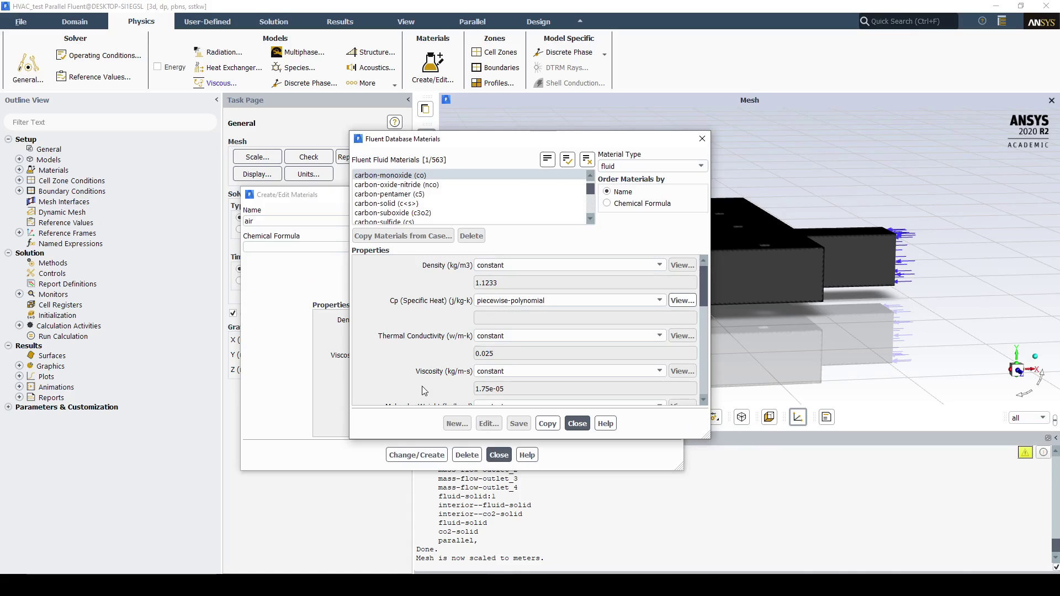
pyautogui.click(546, 424)
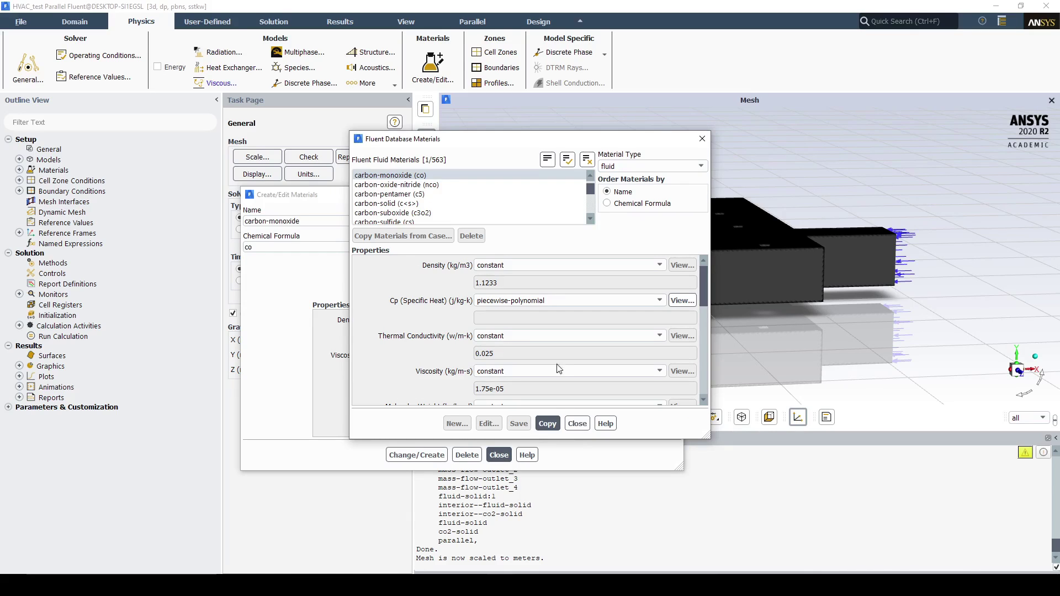
pyautogui.click(702, 139)
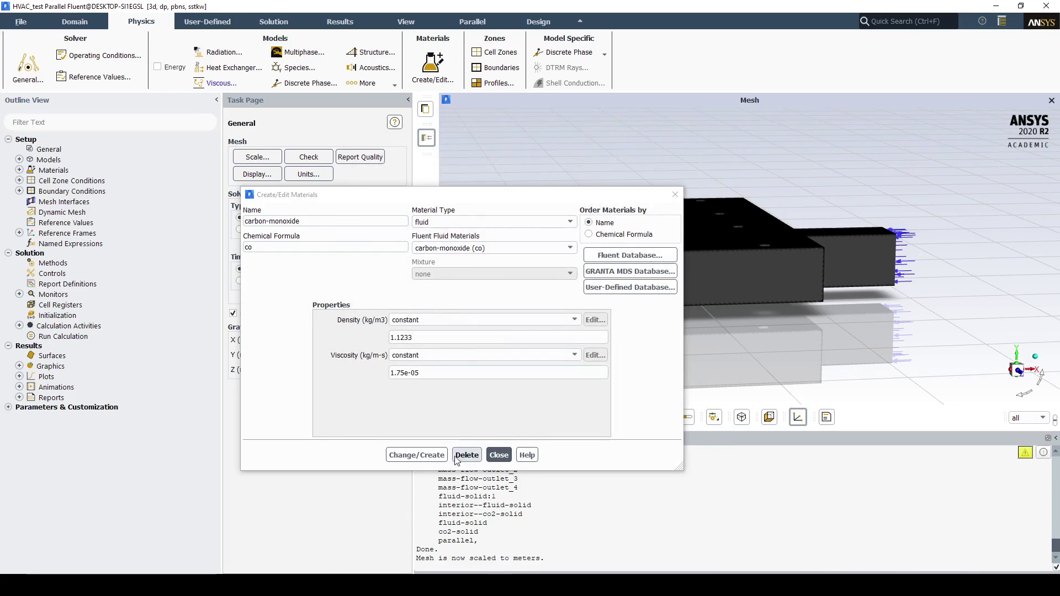
# - Select carbon-monoxide (co) among the case's fluid materials and apply it with its existing properties
pyautogui.click(456, 248)
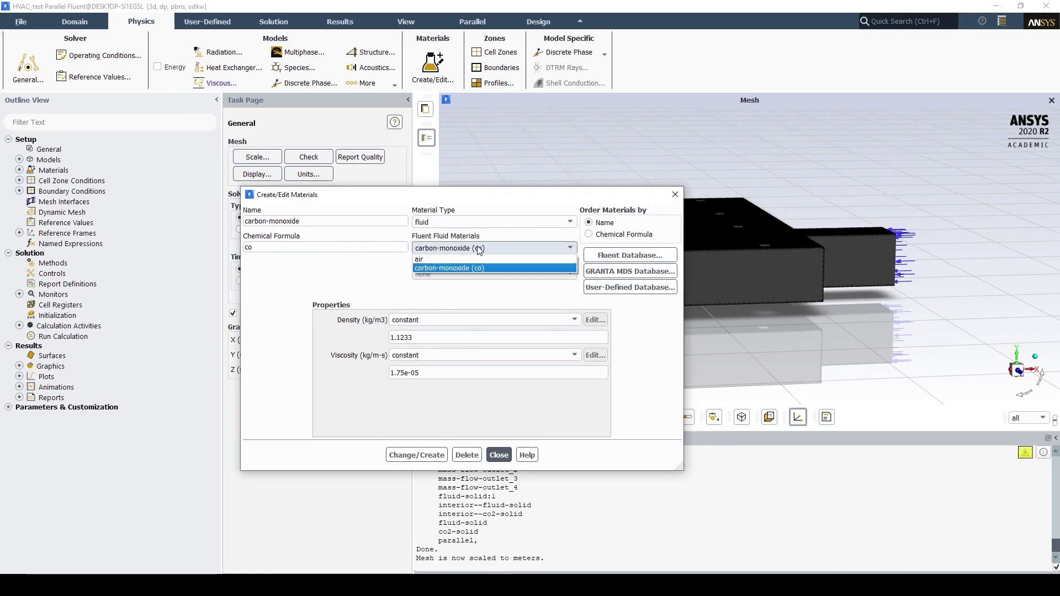
pyautogui.click(439, 268)
pyautogui.click(420, 455)
pyautogui.click(675, 195)
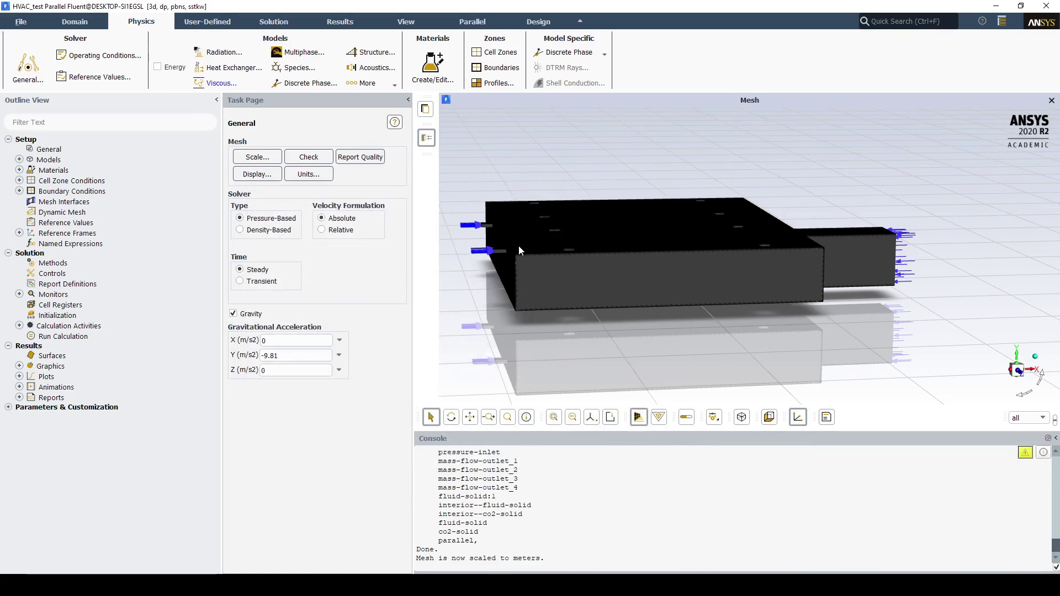
# - Enable the Species Transport model with mixture-template as the mixture material and apply it
pyautogui.click(301, 66)
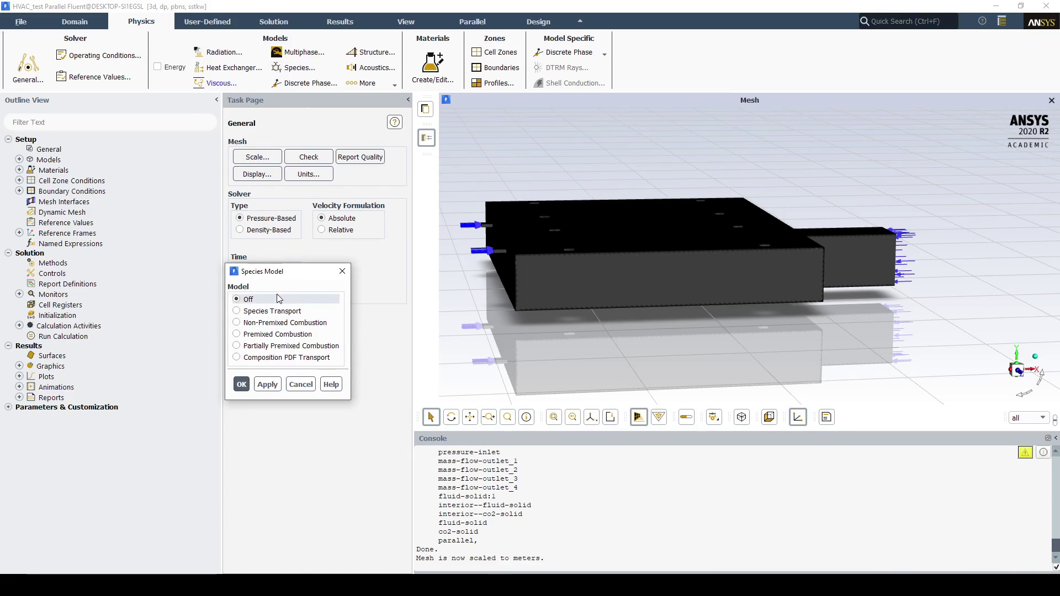
pyautogui.click(283, 311)
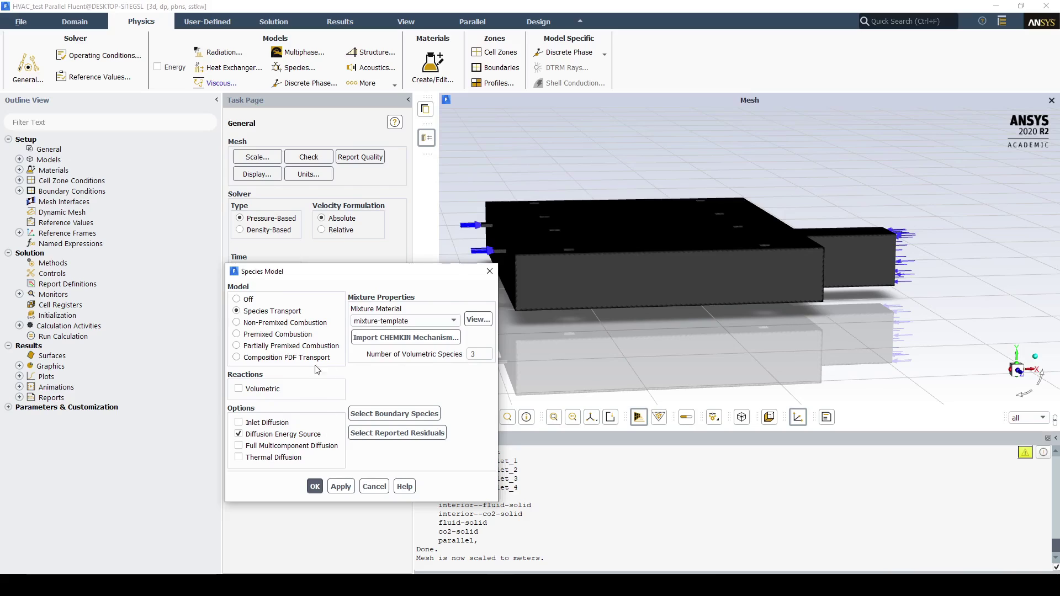
pyautogui.click(346, 486)
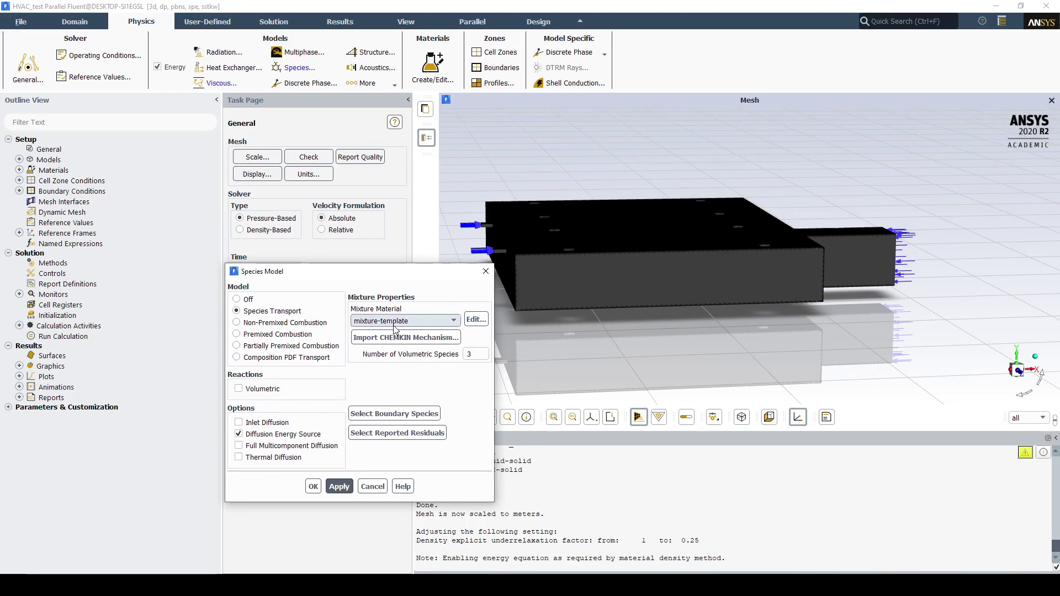
# - Add air and carbon-monoxide (co) to the selected species of mixture-template
pyautogui.click(476, 319)
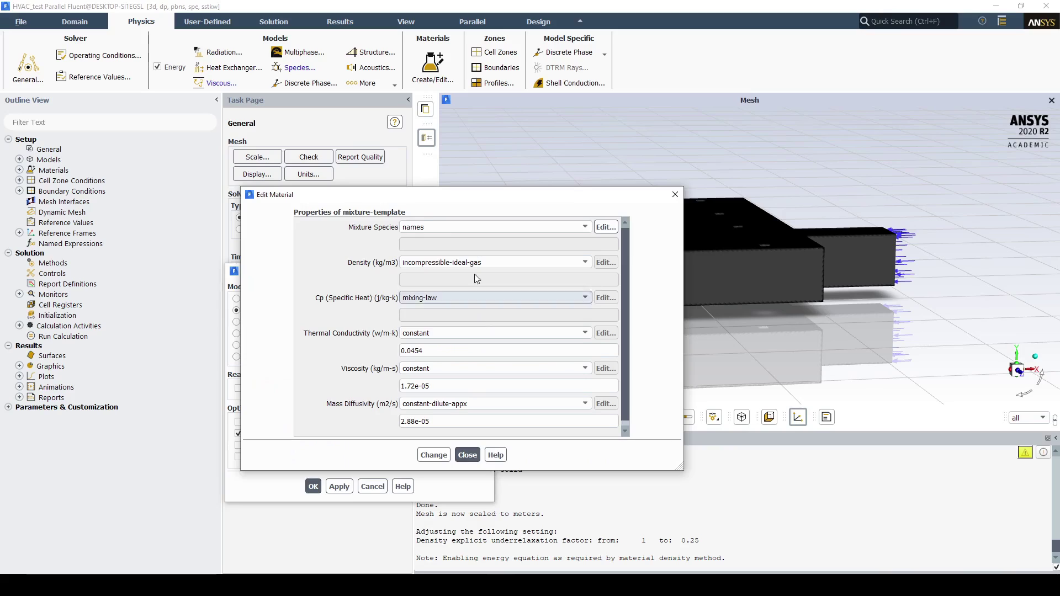
pyautogui.click(605, 227)
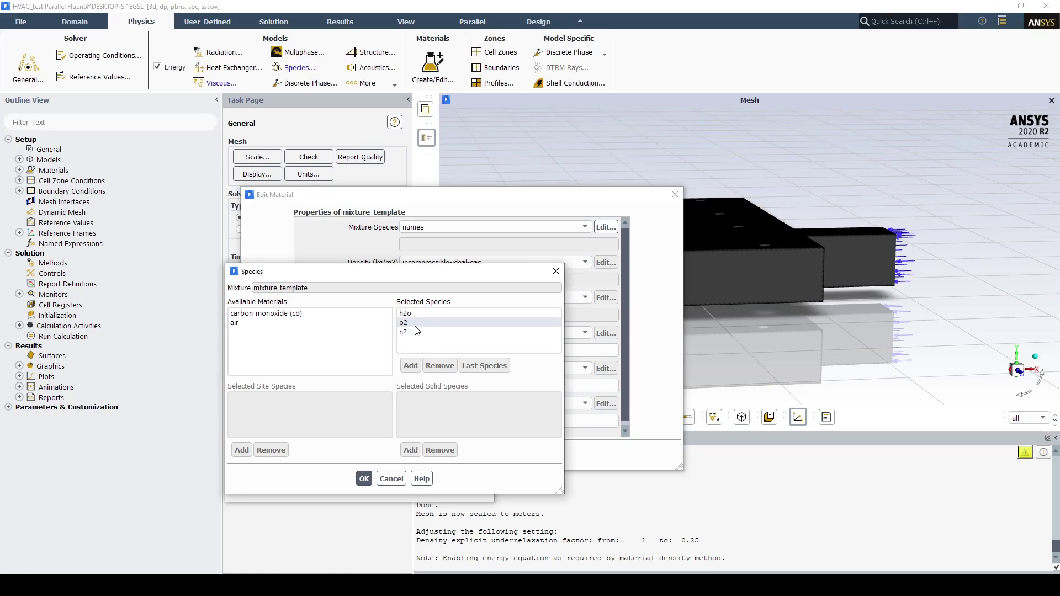
pyautogui.click(309, 323)
pyautogui.click(411, 366)
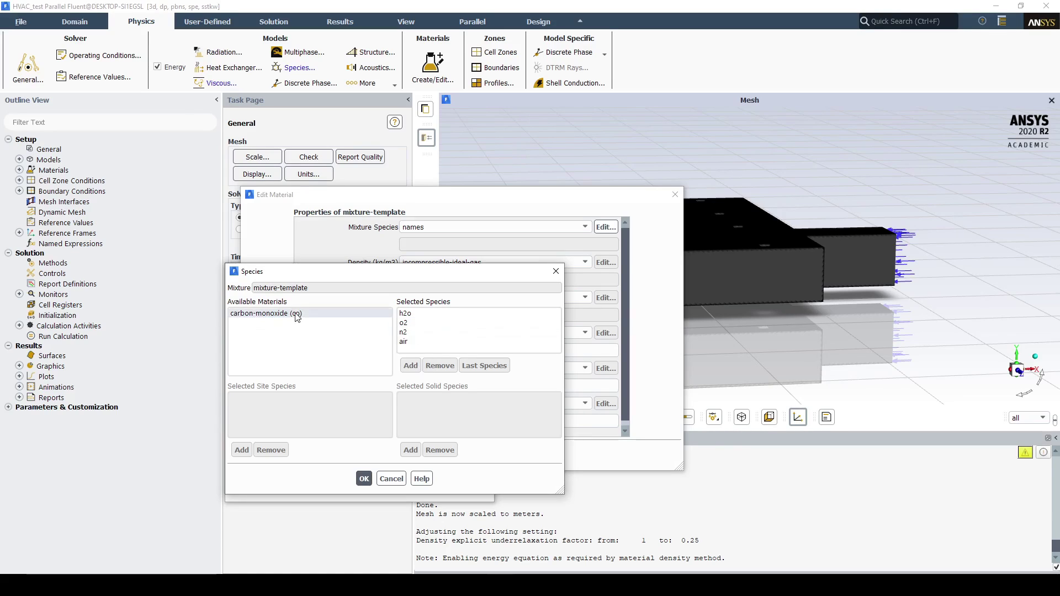
pyautogui.click(411, 366)
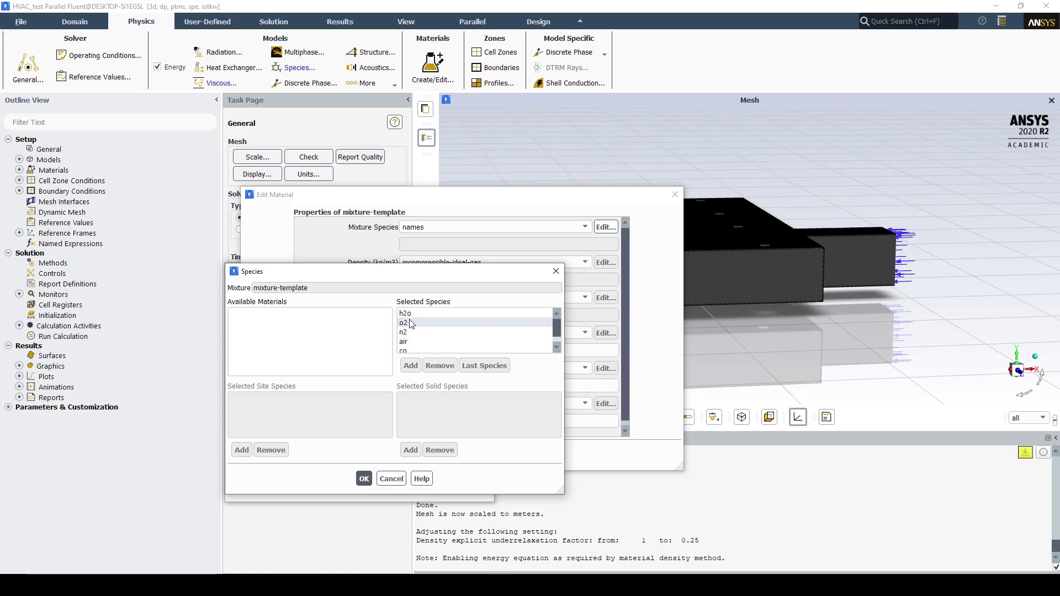
# - Remove h2o, o2 and n2 from the selected species of mixture-template
pyautogui.click(439, 366)
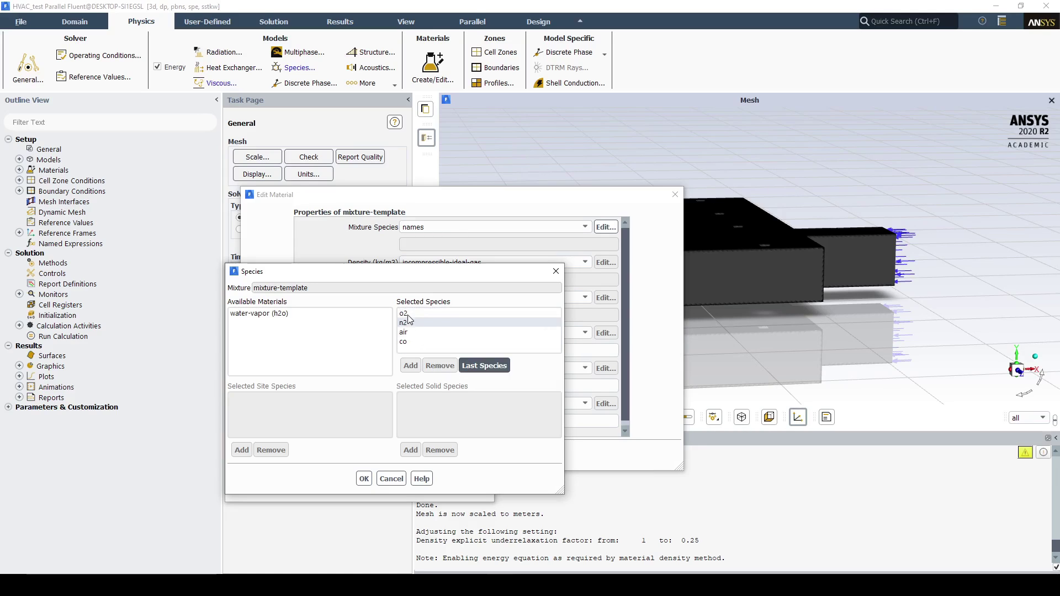
pyautogui.click(425, 314)
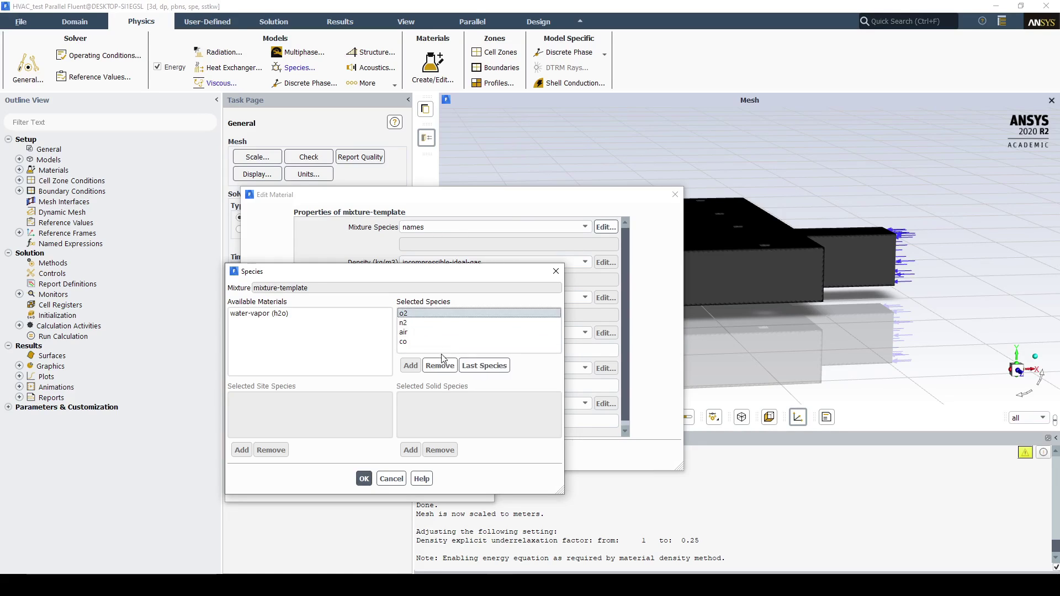
pyautogui.click(440, 366)
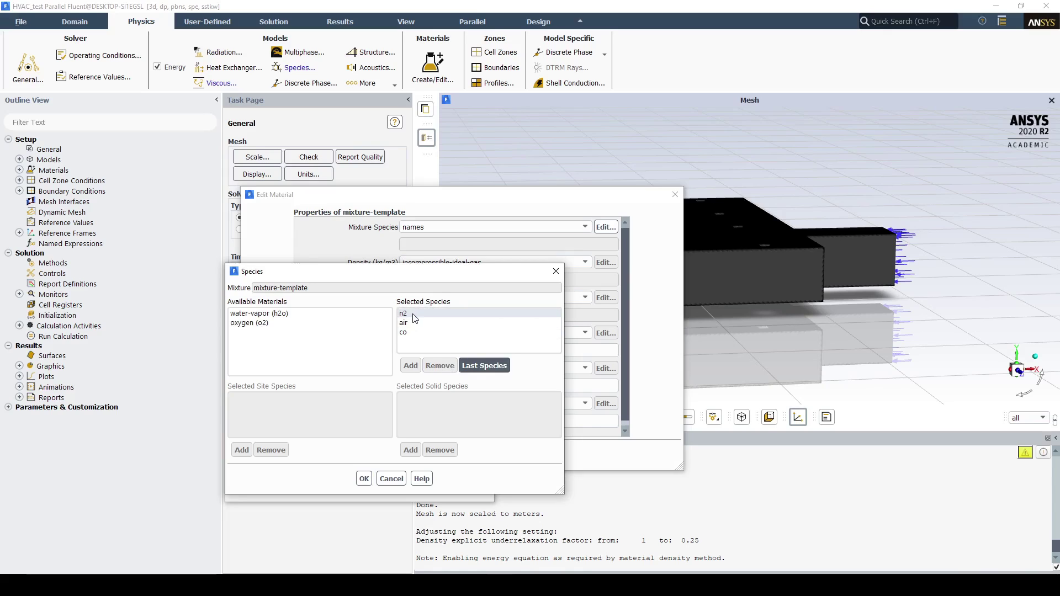
pyautogui.click(411, 314)
pyautogui.click(440, 364)
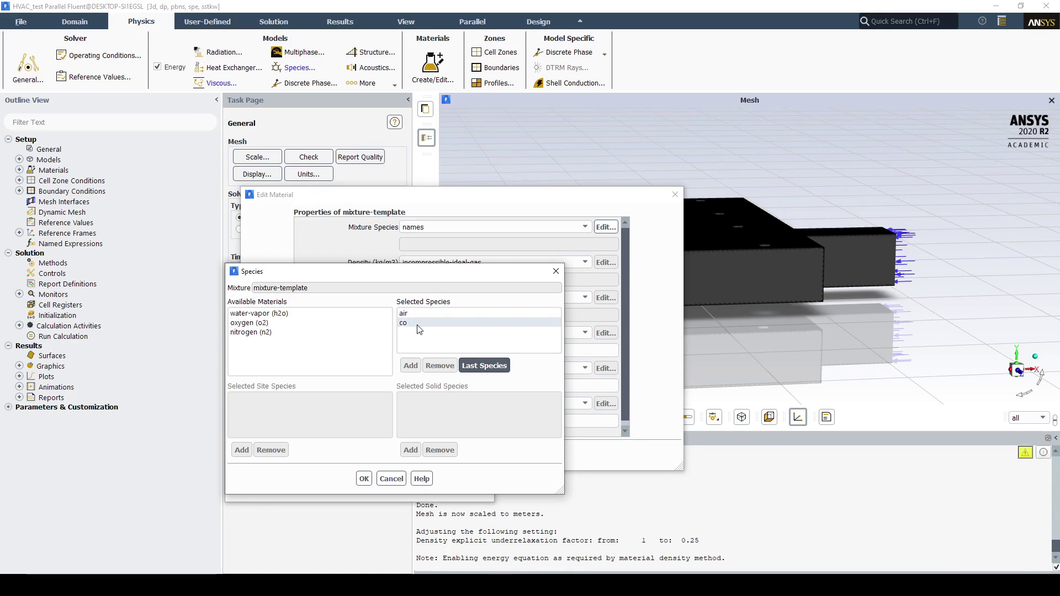
# - Make air the last species of the mixture and apply the changes to the mixture material and species model
pyautogui.click(415, 314)
pyautogui.click(480, 366)
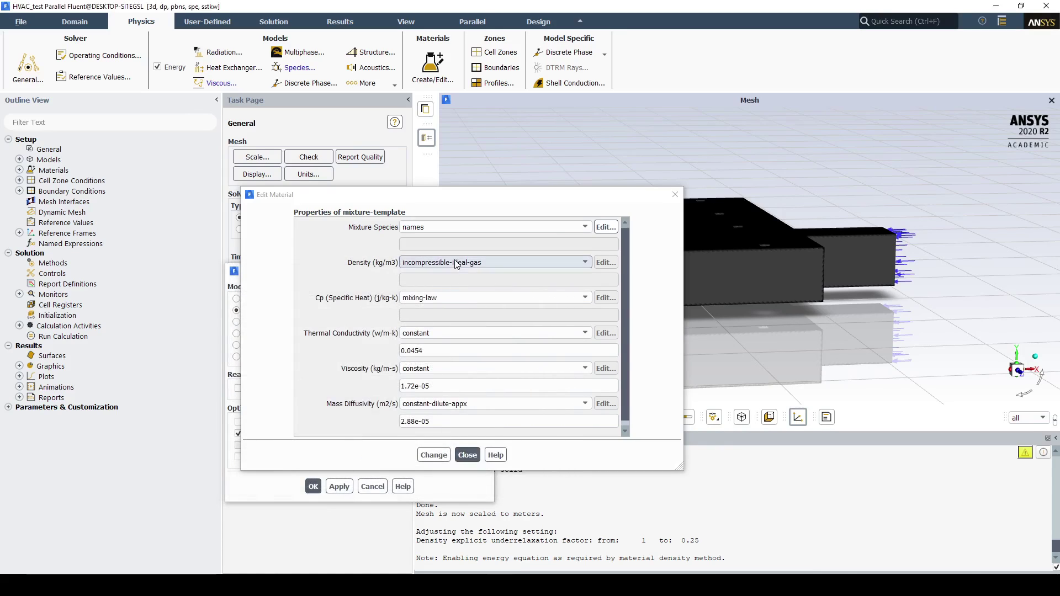
pyautogui.click(433, 455)
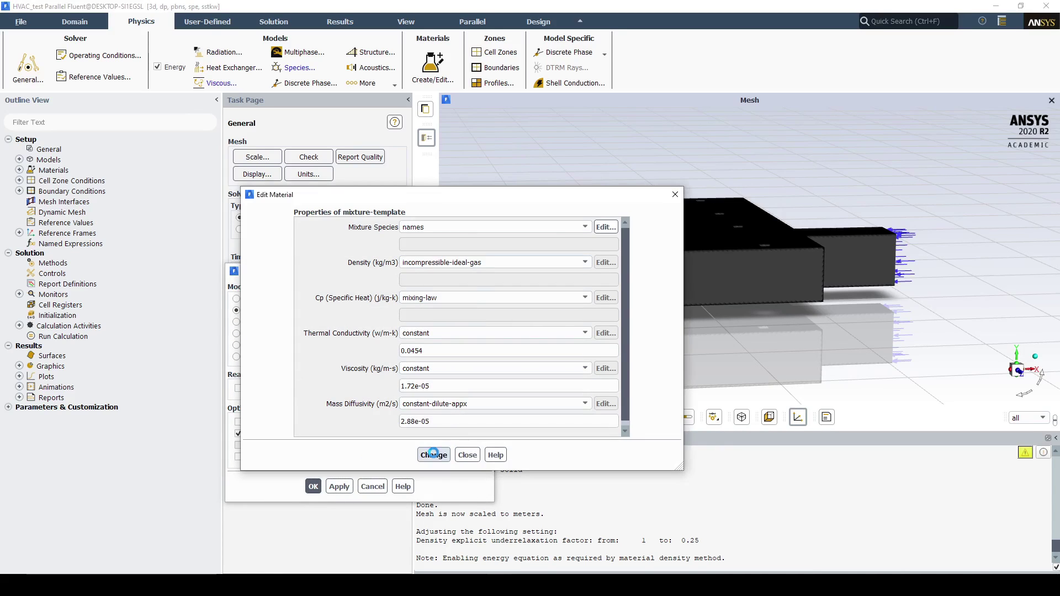
pyautogui.click(675, 195)
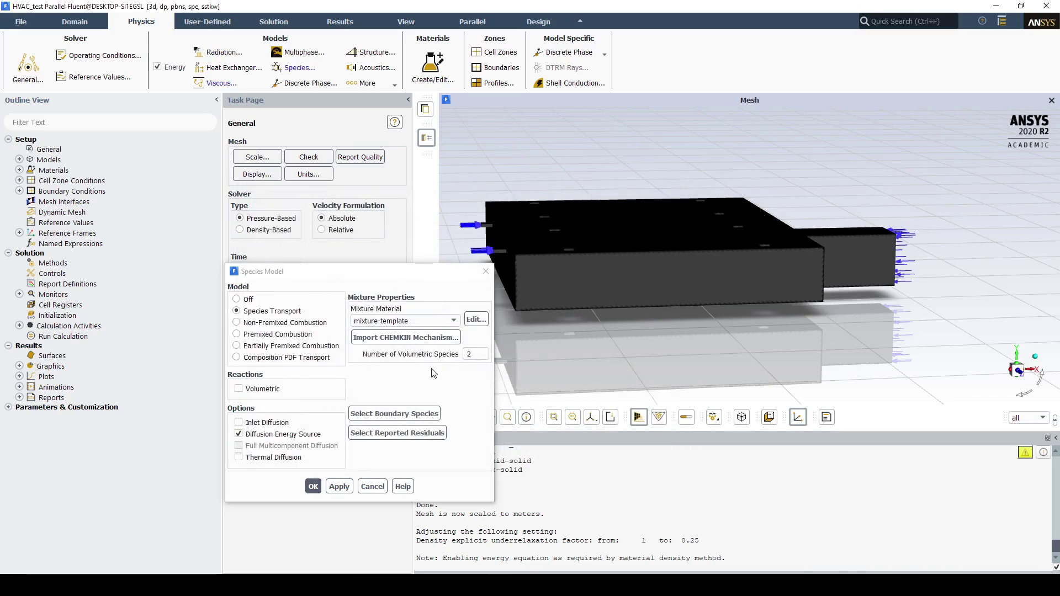
pyautogui.click(313, 487)
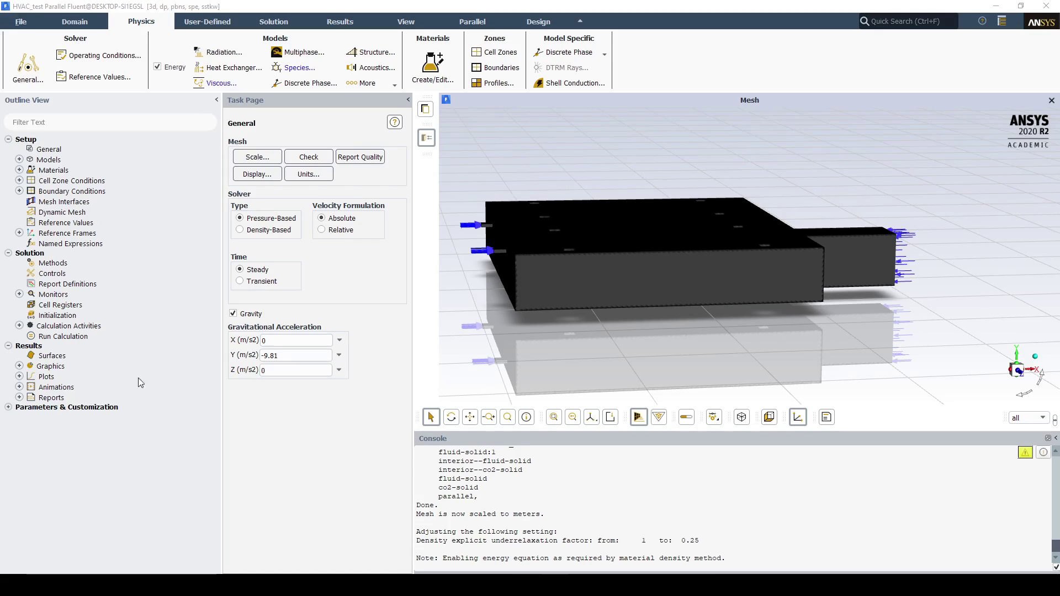
# - Expand the outline to examine the fluid cell zones and the inlet boundary conditions
pyautogui.click(18, 181)
pyautogui.click(30, 190)
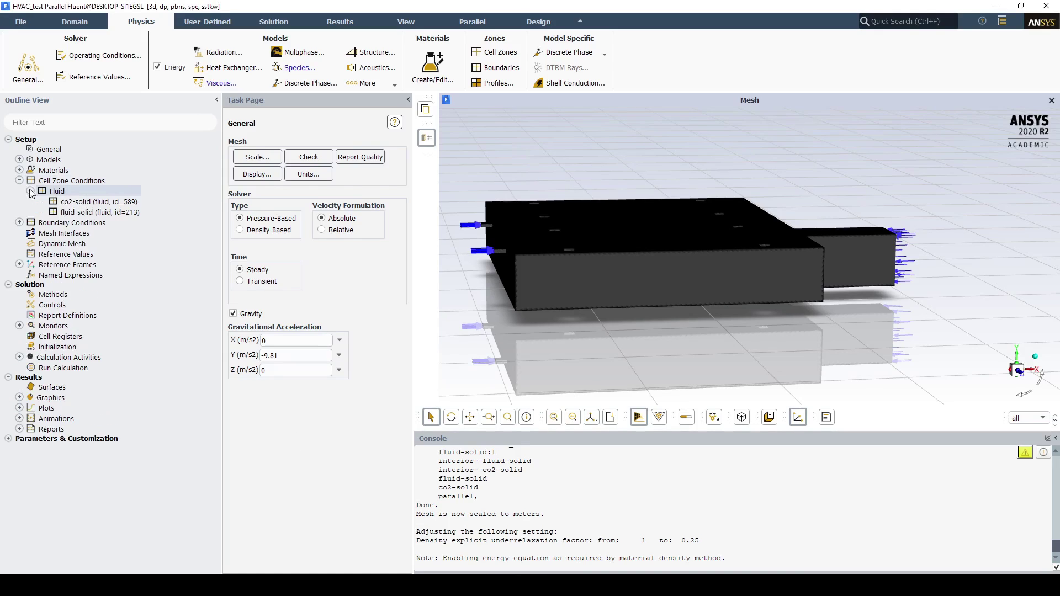
pyautogui.click(19, 222)
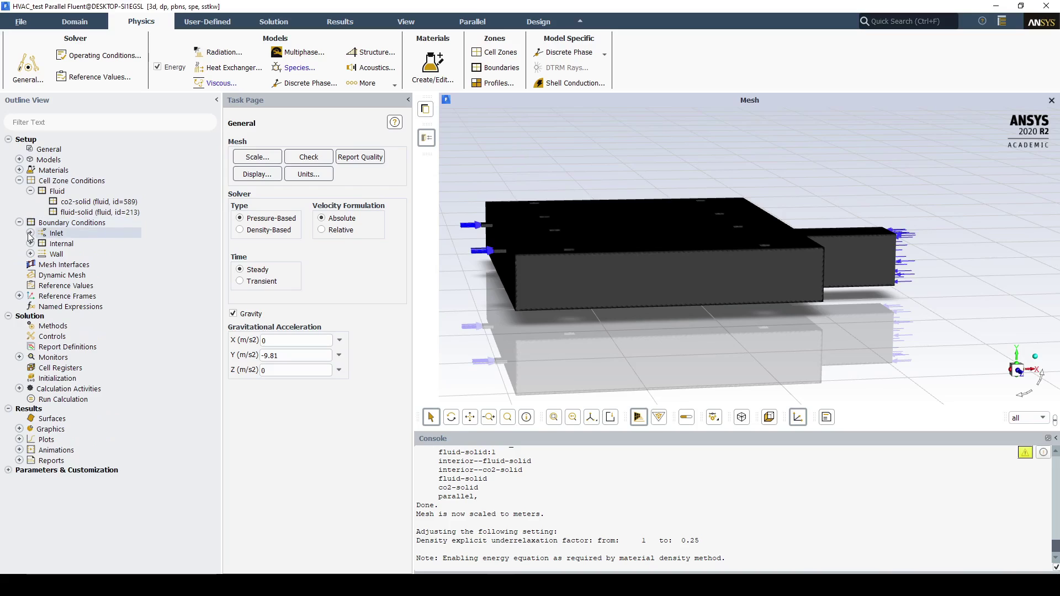
pyautogui.click(30, 233)
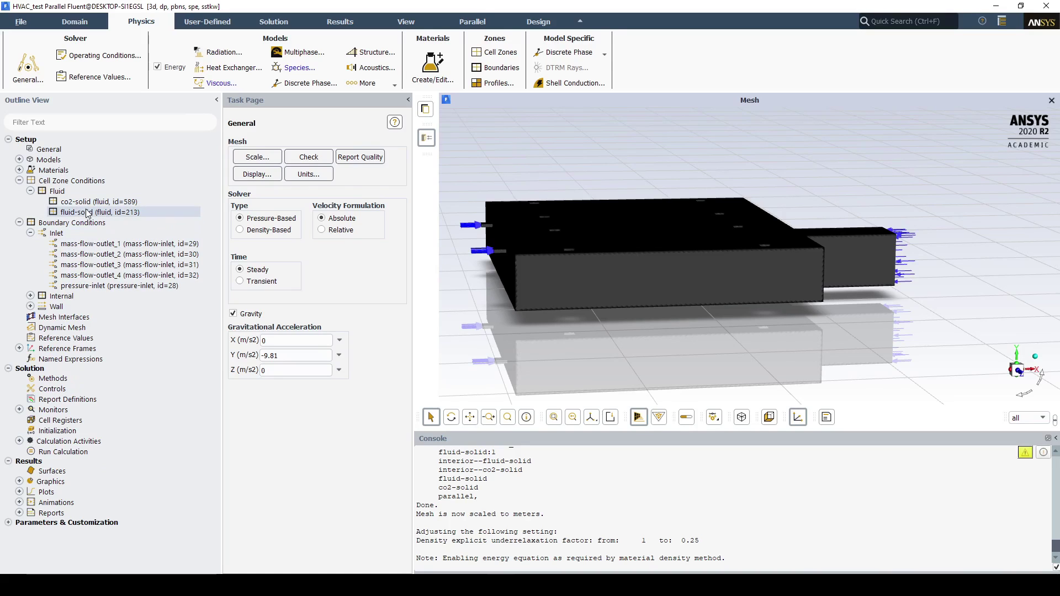
# - Create a named expression background_co with the definition 8.253e-6 and list it under Named Expressions
pyautogui.rightClick(97, 359)
pyautogui.click(115, 364)
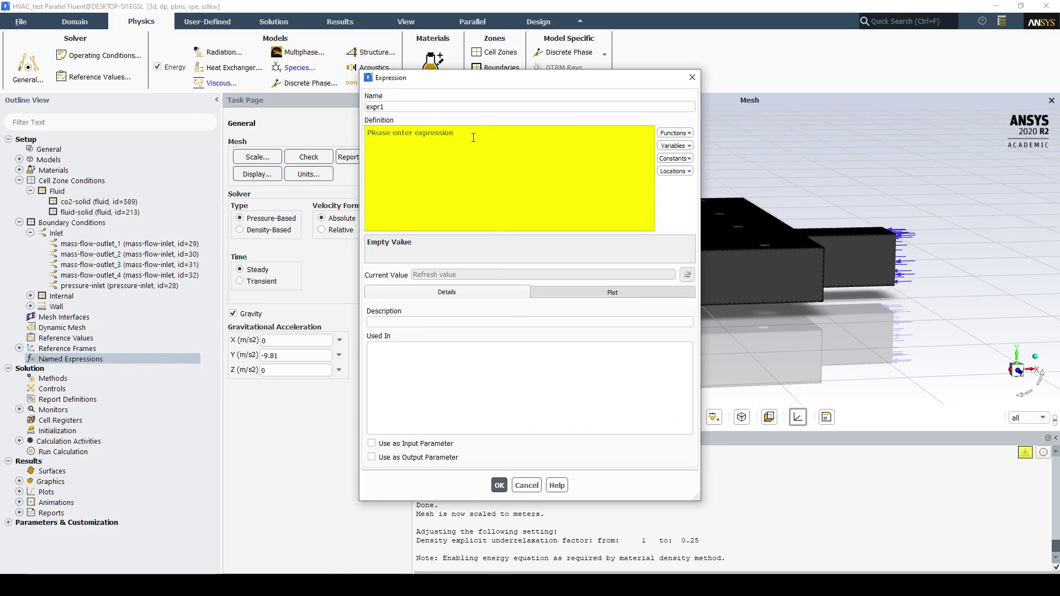
pyautogui.doubleClick(434, 106)
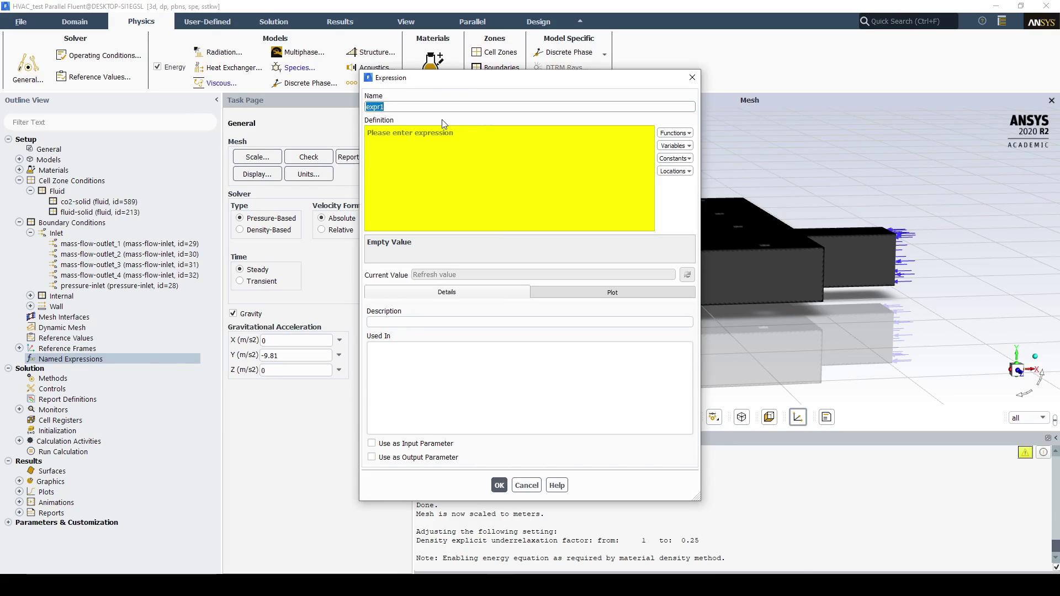
pyautogui.write('background_co')
pyautogui.click(425, 132)
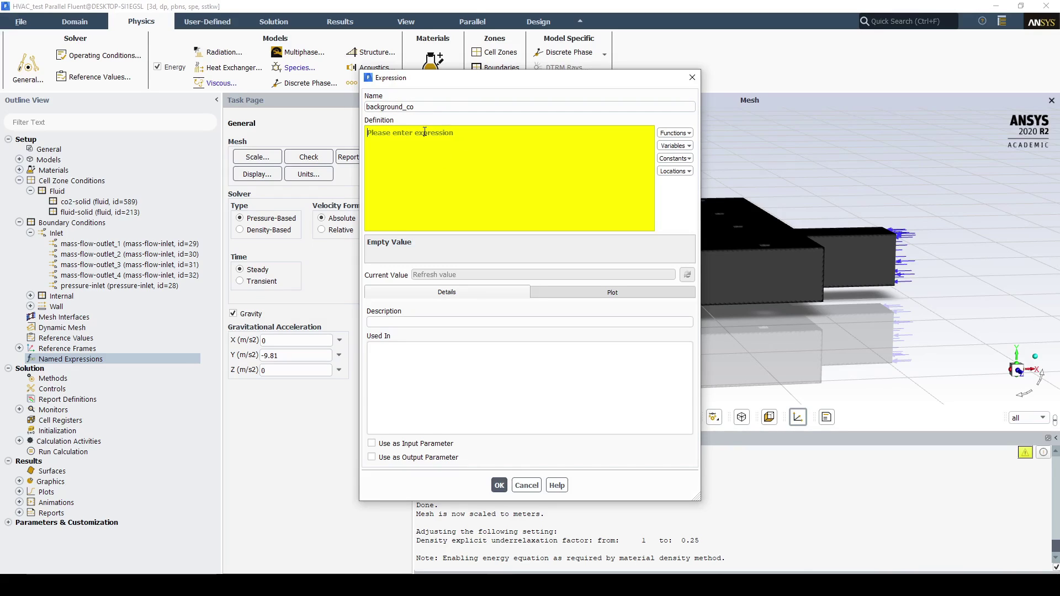
pyautogui.write('8.25')
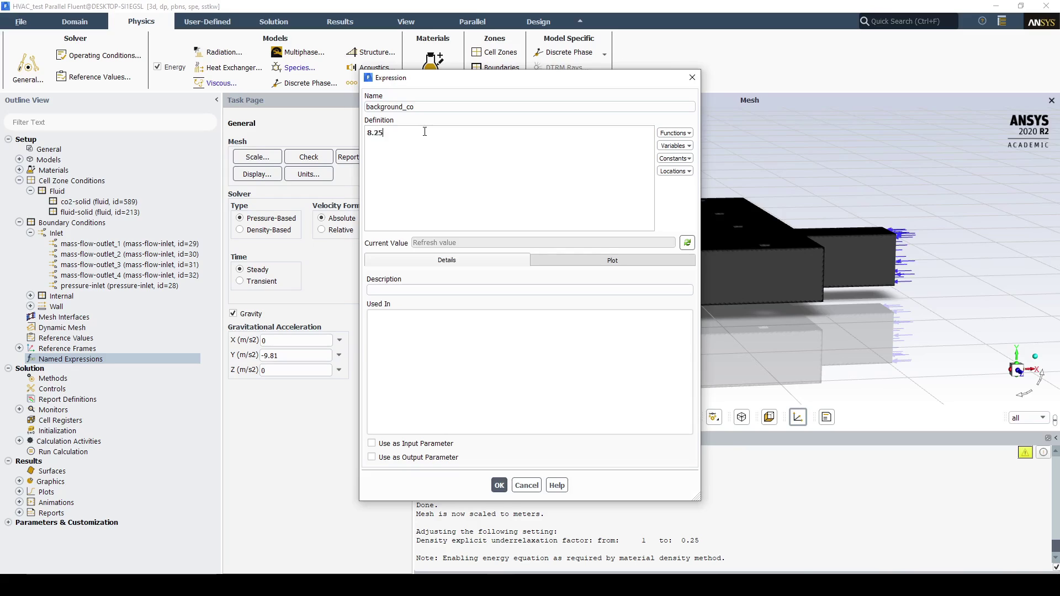
pyautogui.write('3e-6')
pyautogui.click(499, 485)
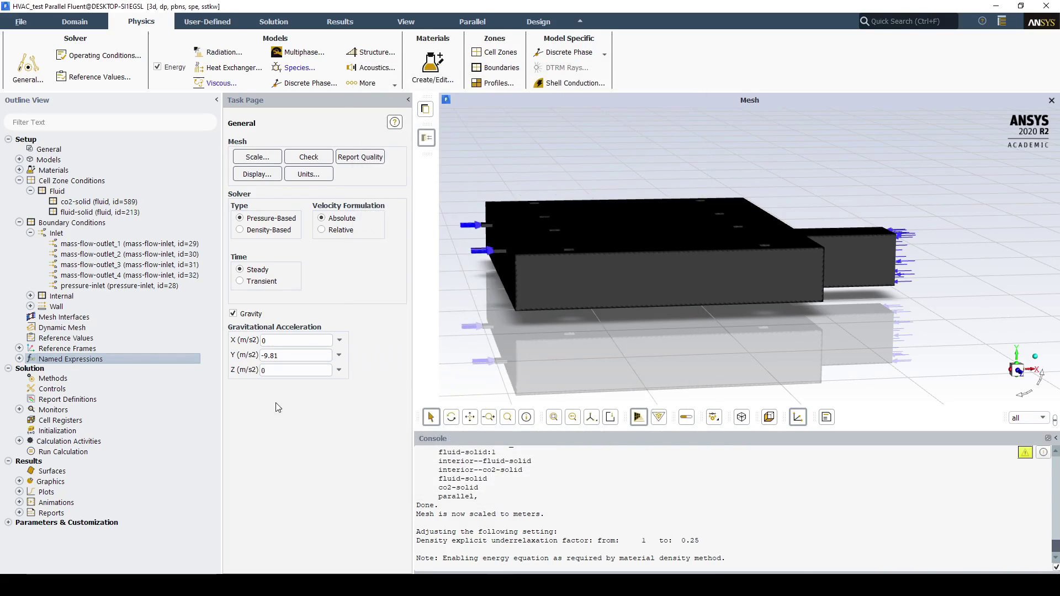
pyautogui.click(19, 359)
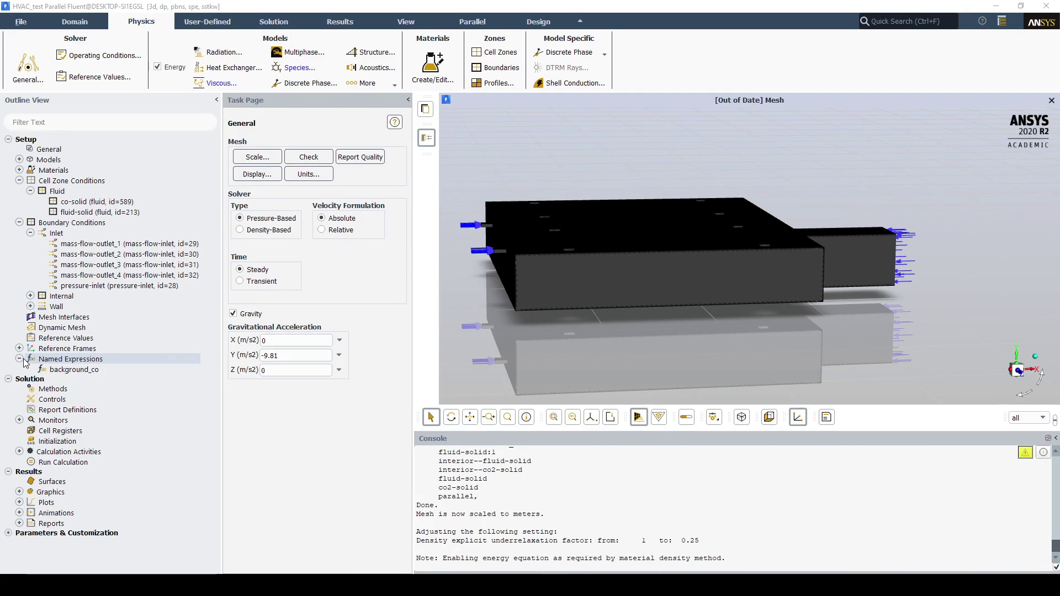
# - Create a new named expression co_source and begin its definition with 0.05 [g/s] /
pyautogui.rightClick(26, 360)
pyautogui.click(55, 366)
pyautogui.moveTo(424, 110); pyautogui.dragTo(358, 109)
pyautogui.write('co_source')
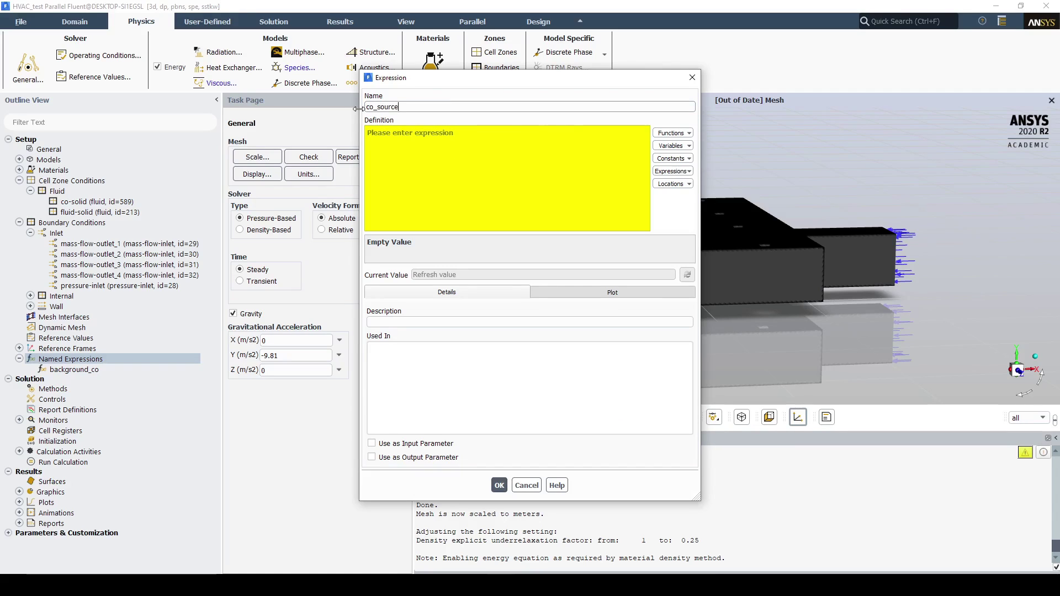
pyautogui.click(397, 137)
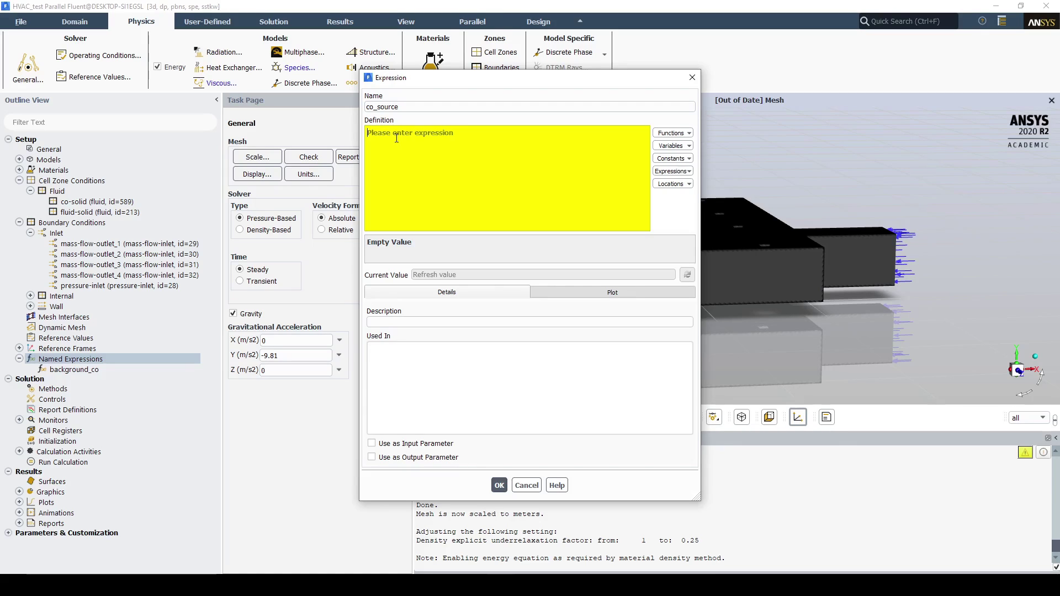
pyautogui.write('0.05 [g/s')
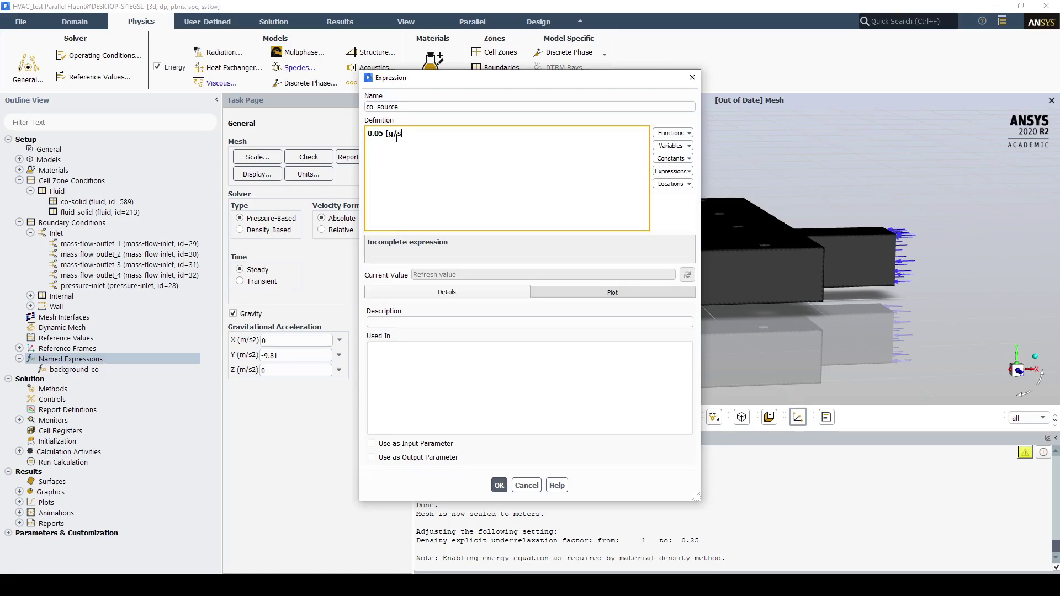
pyautogui.write(']')
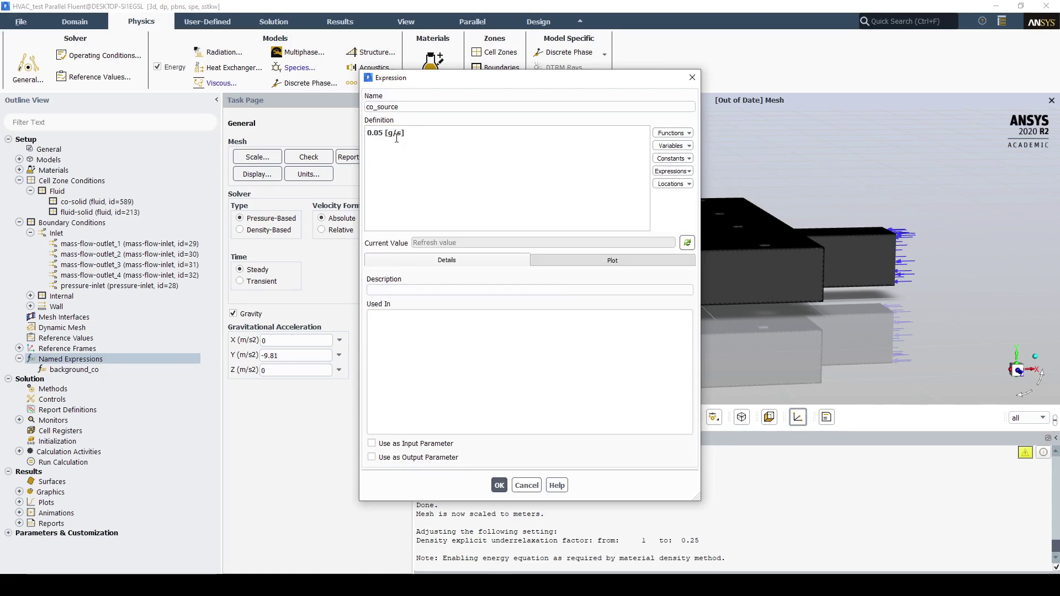
pyautogui.write(' /')
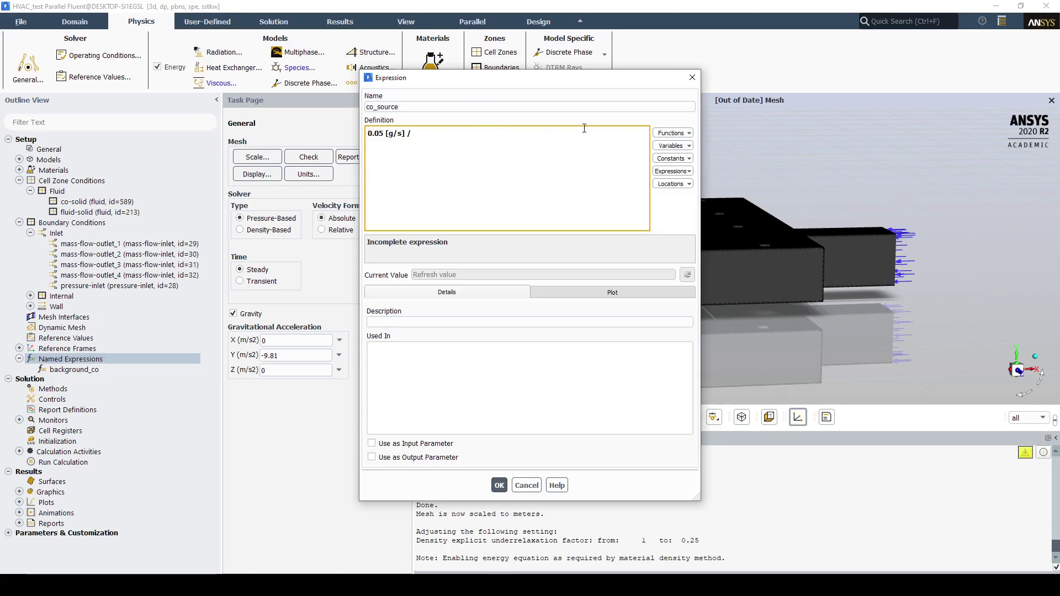
# - Complete the co_source definition with the reduction function Volume(["co-solid"]) and evaluate its current value
pyautogui.click(673, 133)
pyautogui.moveTo(742, 161)
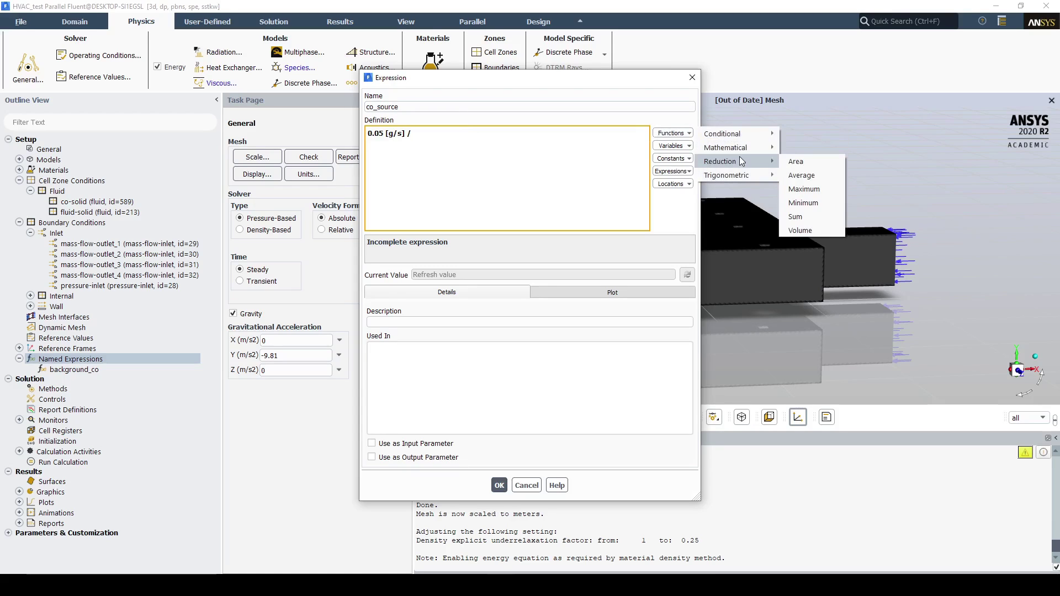
pyautogui.click(800, 230)
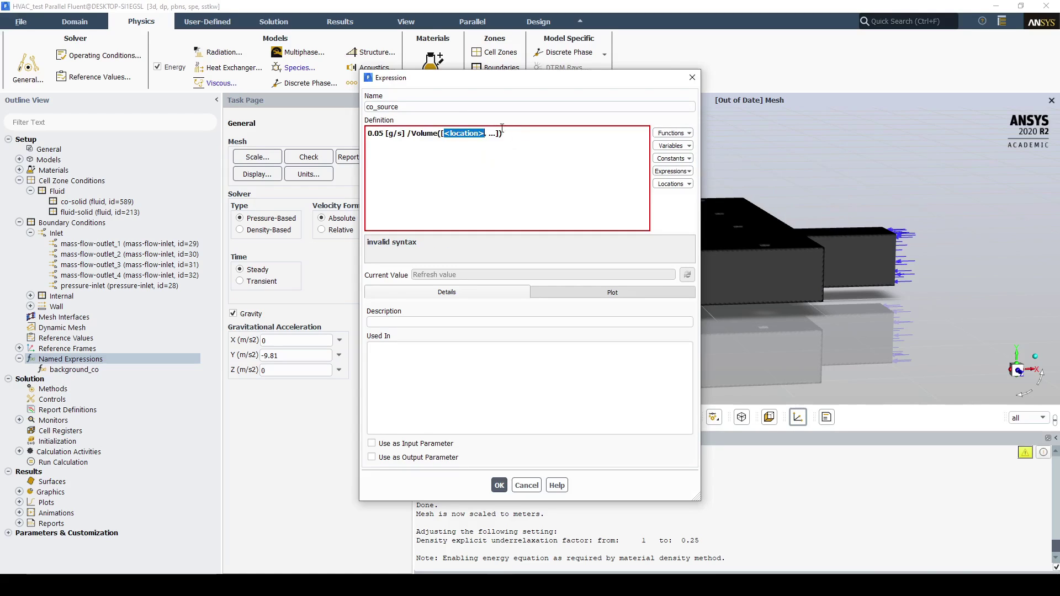
pyautogui.moveTo(496, 133); pyautogui.dragTo(446, 134)
pyautogui.write('""')
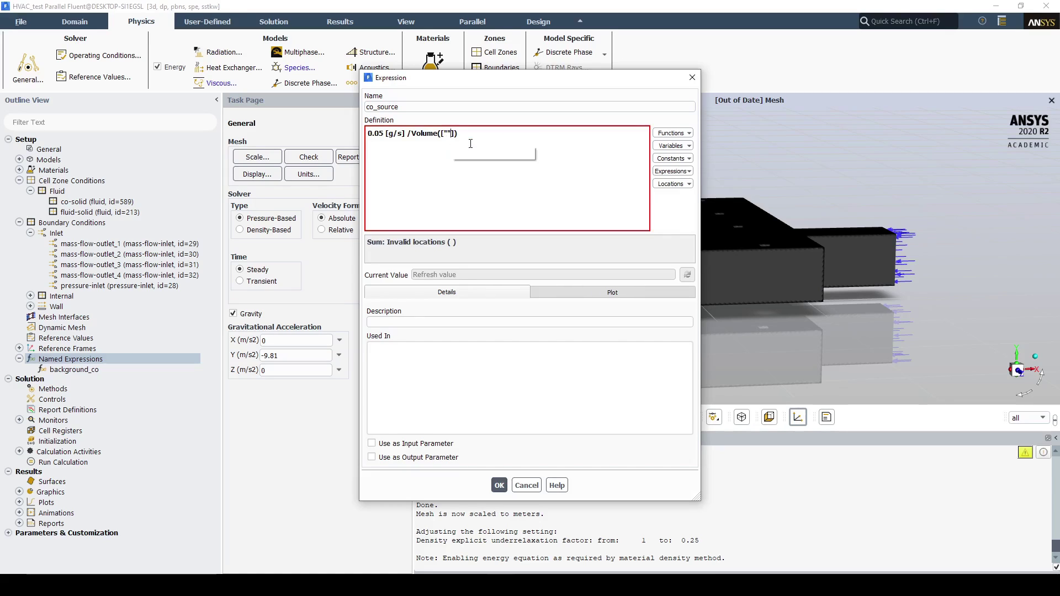
pyautogui.click(446, 133)
pyautogui.write('co-solid')
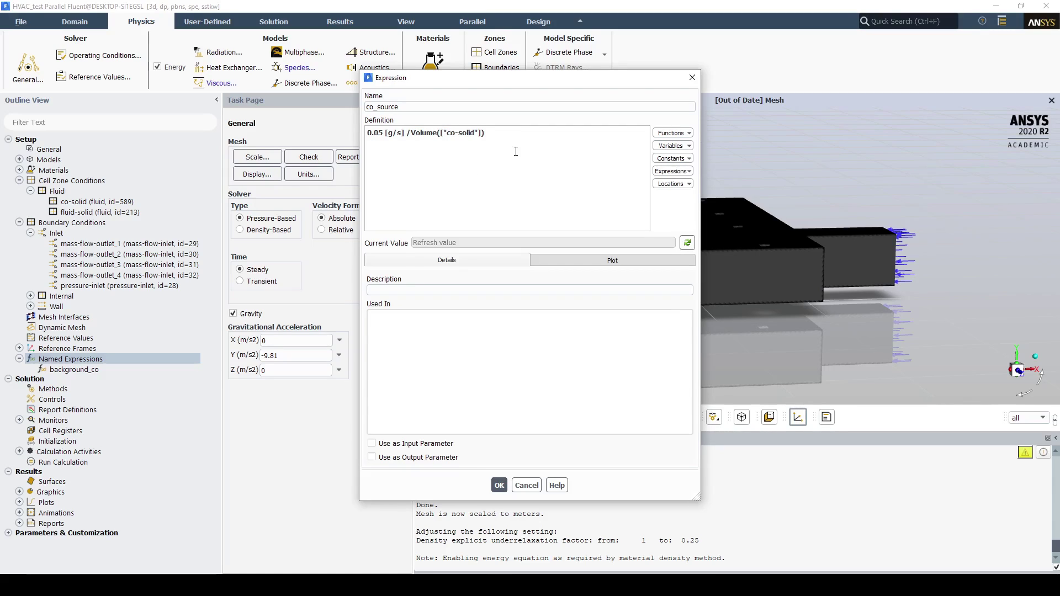
pyautogui.click(688, 242)
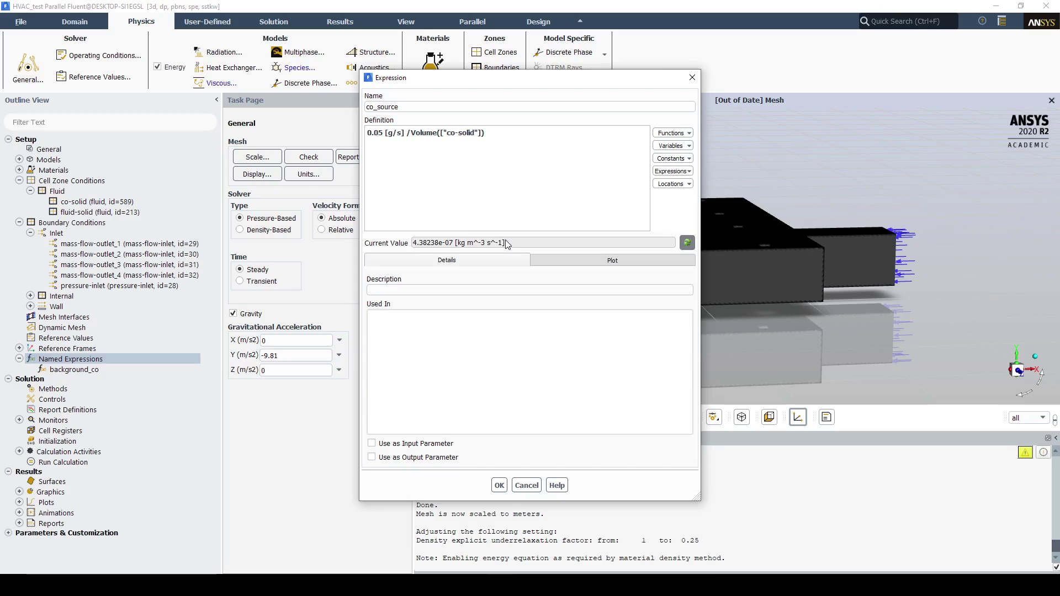
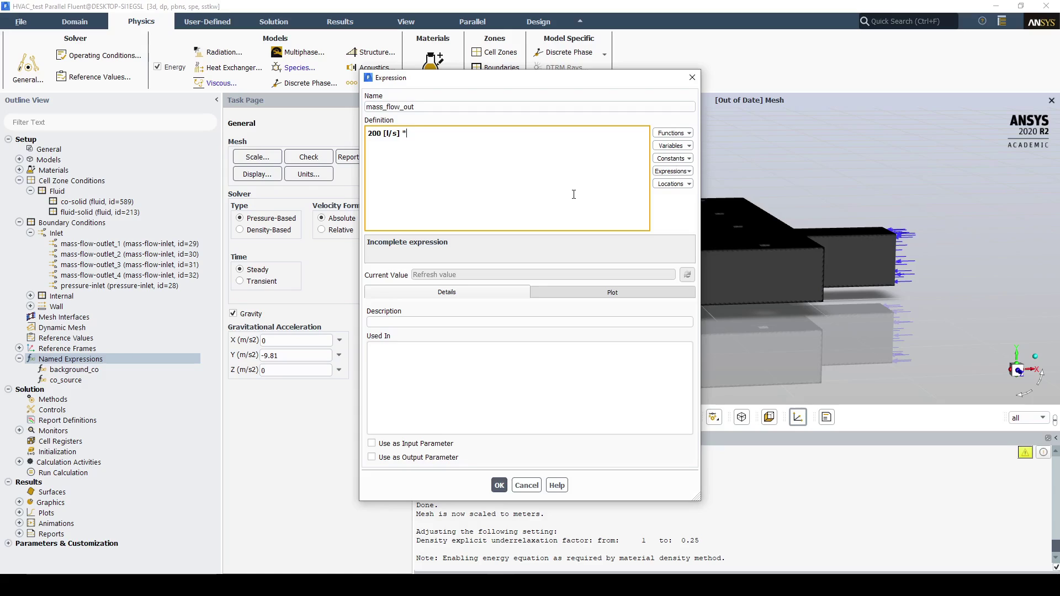
# - Add the Average reduction function after 200 [l/s] * in the mass_flow_out definition, with Density as the averaged expression
pyautogui.click(672, 134)
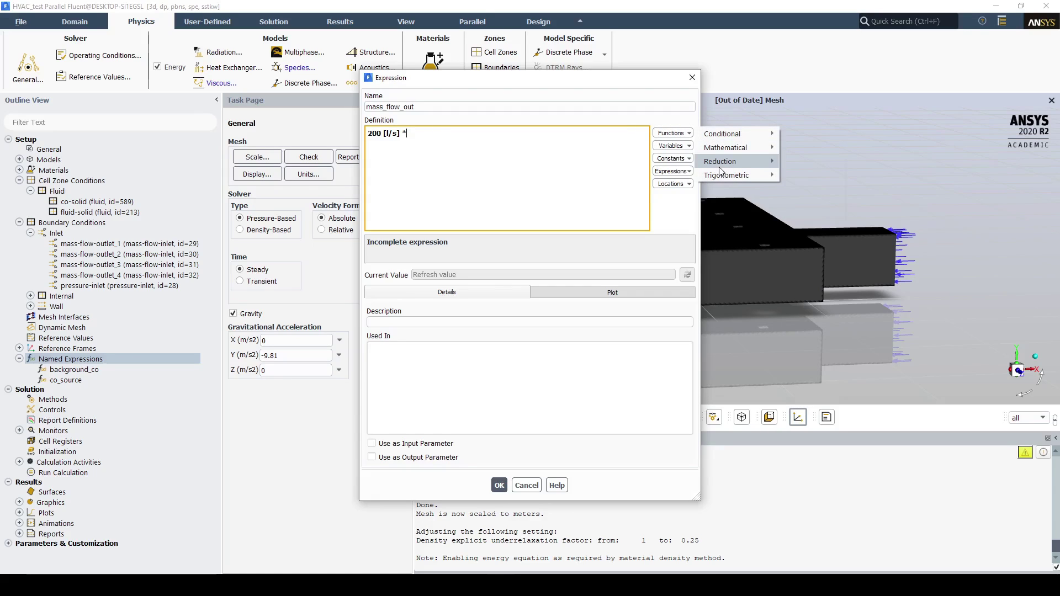
pyautogui.moveTo(722, 166)
pyautogui.click(817, 177)
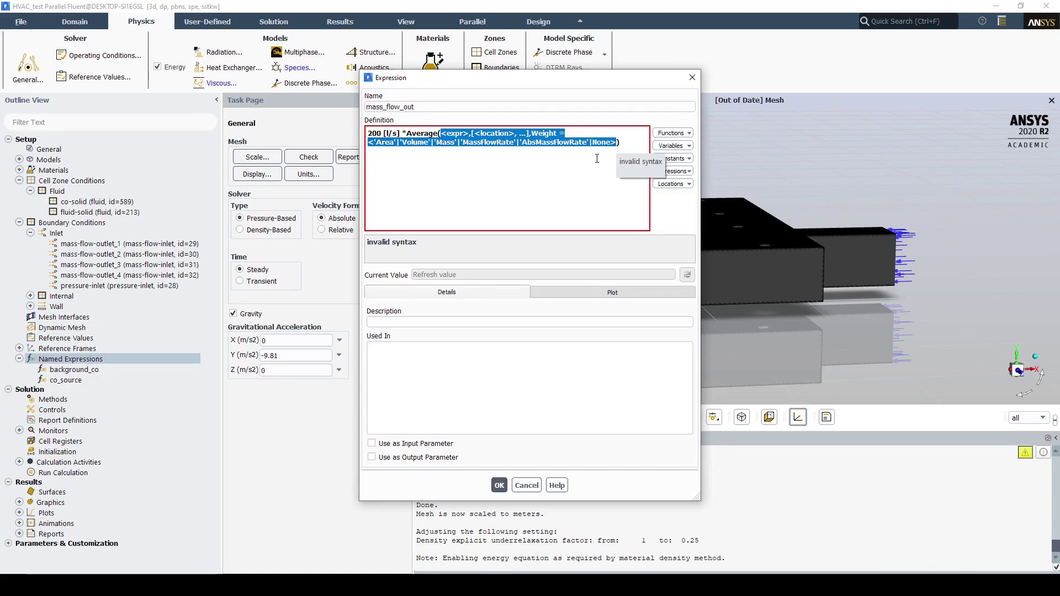
pyautogui.click(469, 134)
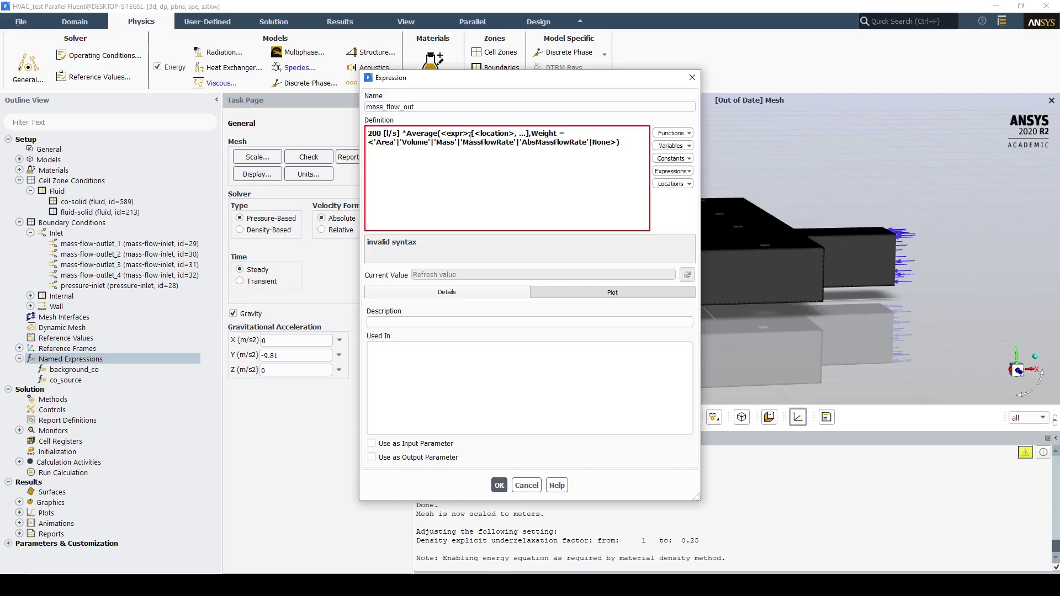
pyautogui.press('BackSpace')
pyautogui.press('BackSpace')
pyautogui.press('BackSpace')
pyautogui.press('BackSpace')
pyautogui.press('BackSpace')
pyautogui.press('BackSpace')
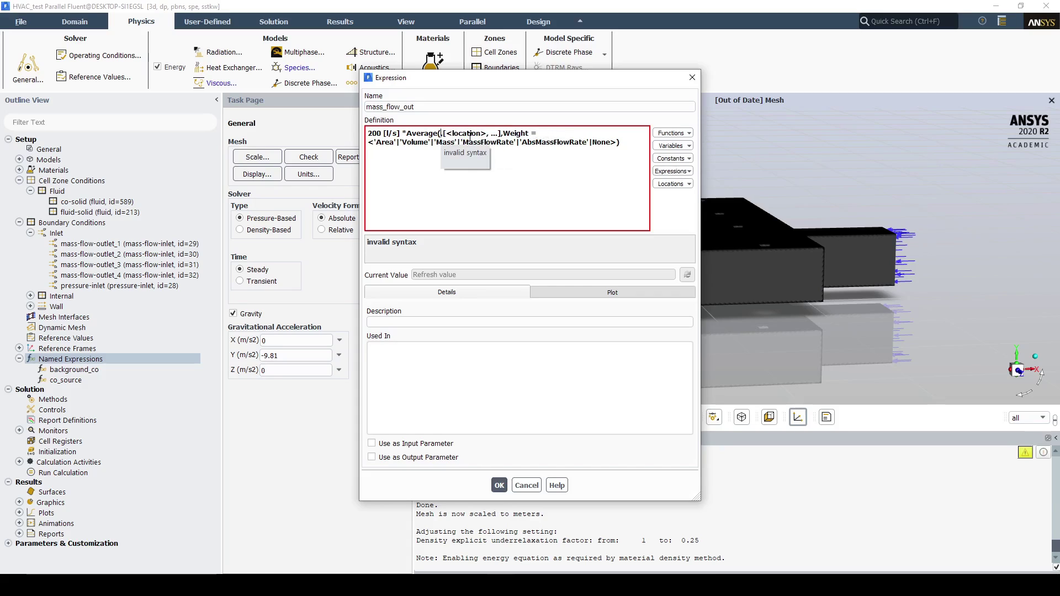
pyautogui.write('De')
pyautogui.click(471, 142)
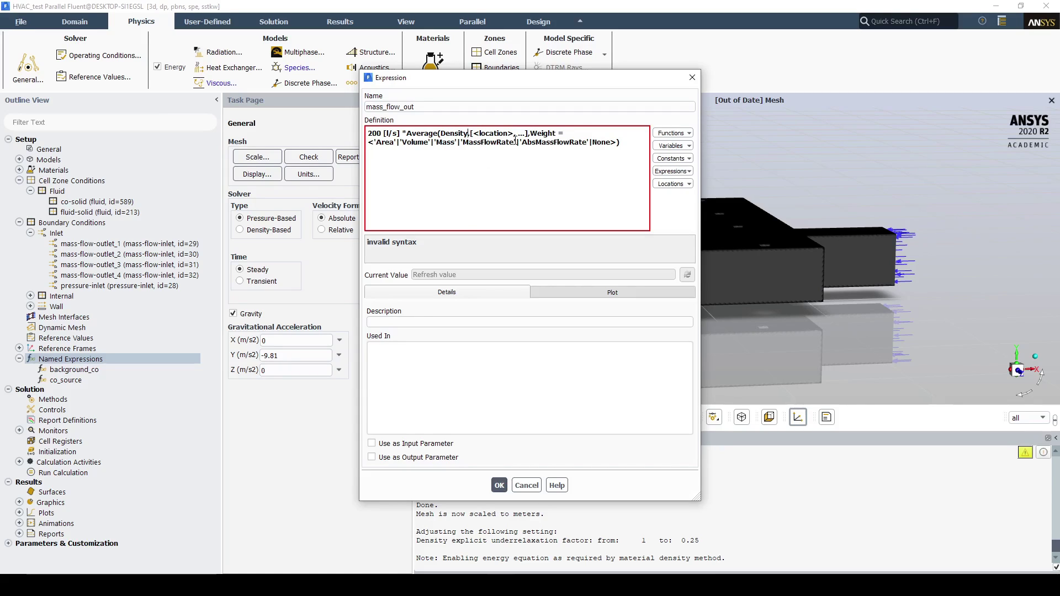
# - Replace the location placeholder of the Average function with mass-flow-outlet_1
pyautogui.moveTo(524, 133); pyautogui.dragTo(474, 130)
pyautogui.press('BackSpace')
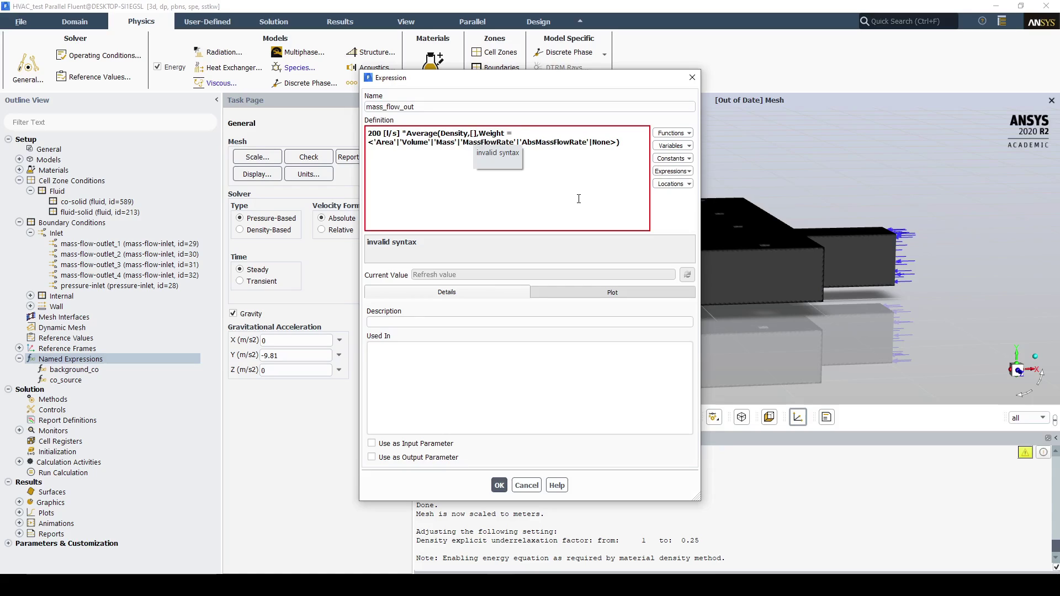
pyautogui.write('mass-flow-')
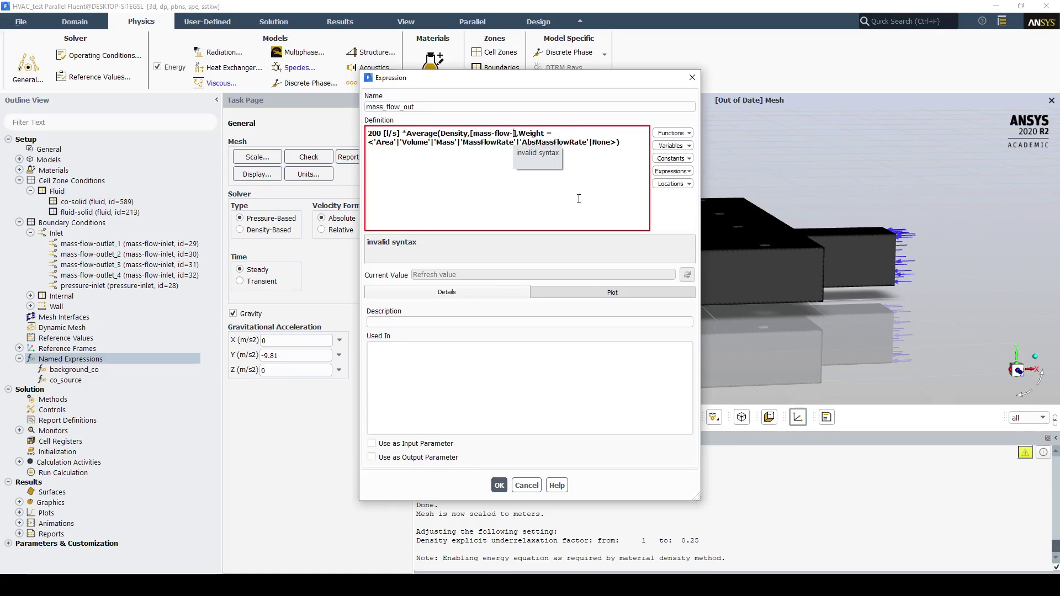
pyautogui.write('outlet_1')
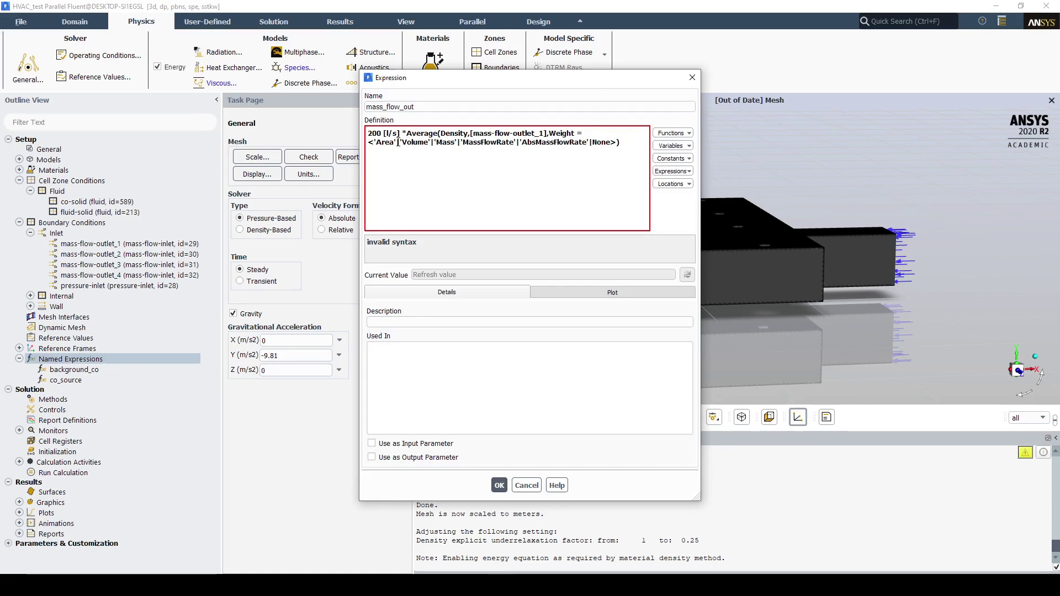
# - Reduce the weighting options of the Average function to Weight = 'Area'
pyautogui.moveTo(397, 142); pyautogui.dragTo(616, 141)
pyautogui.press('BackSpace')
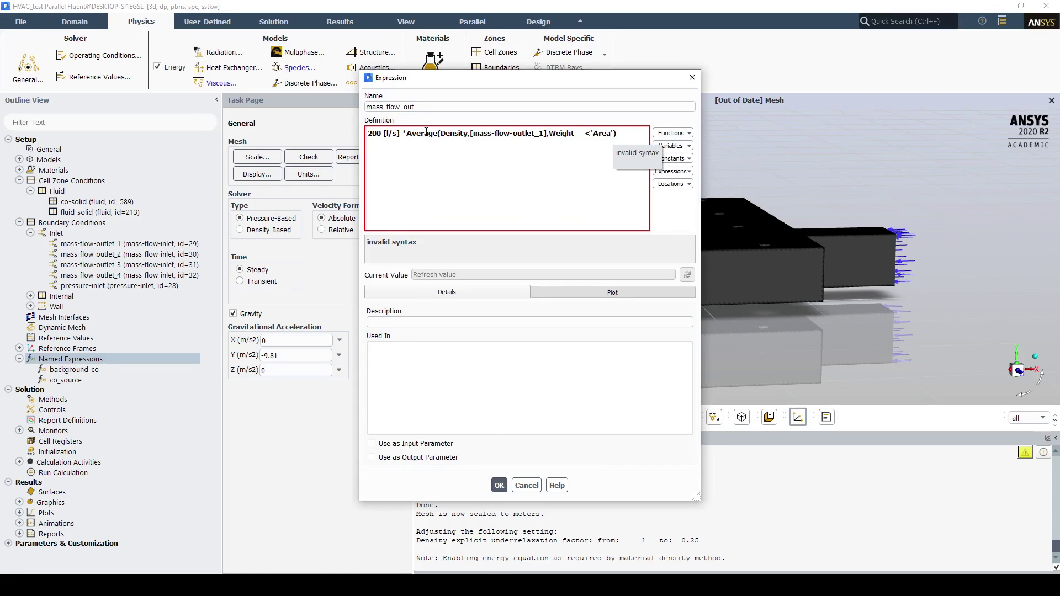
pyautogui.click(590, 133)
pyautogui.press('BackSpace')
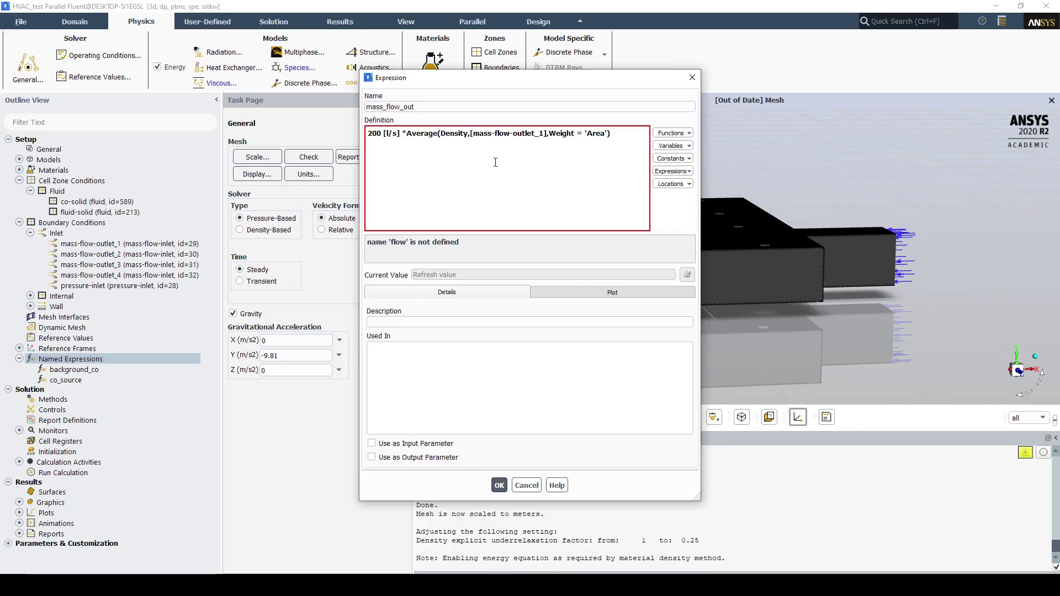
# - Enclose mass-flow-outlet_1 in double quotes, evaluate the expression's current value and save mass_flow_out
pyautogui.write('"')
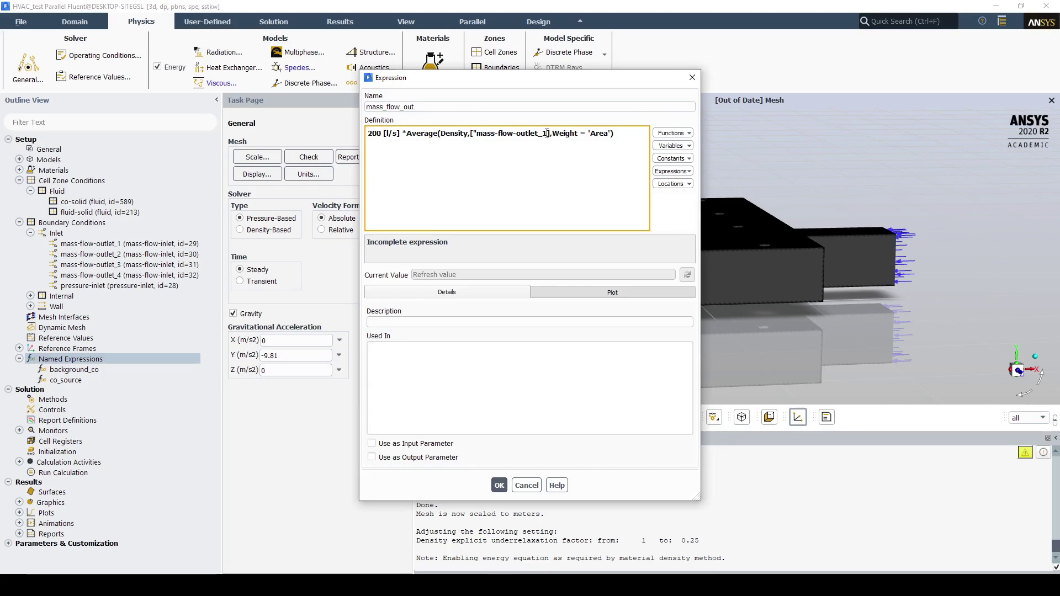
pyautogui.write('"')
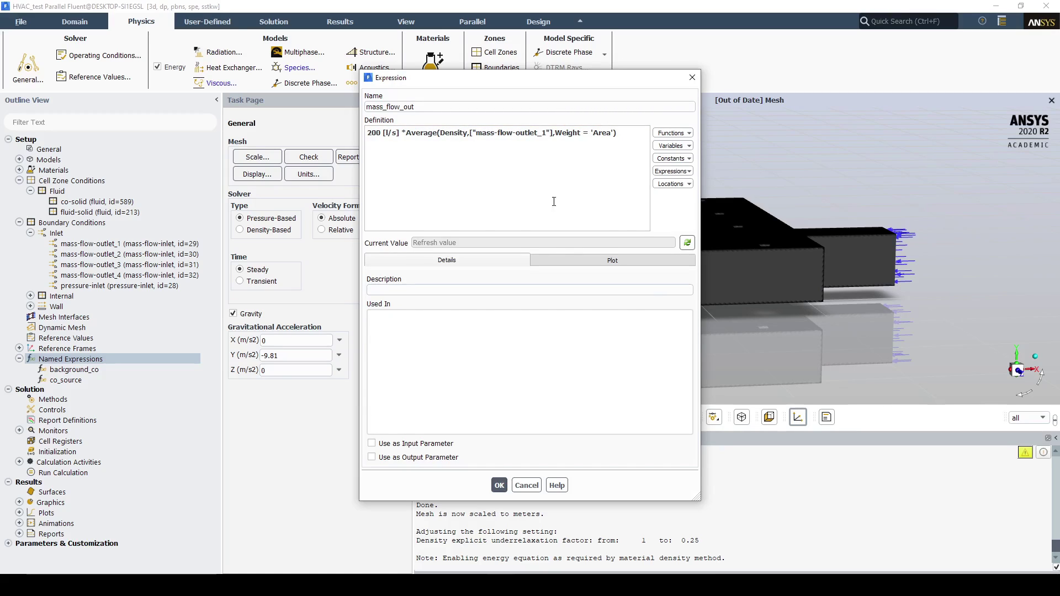
pyautogui.click(688, 242)
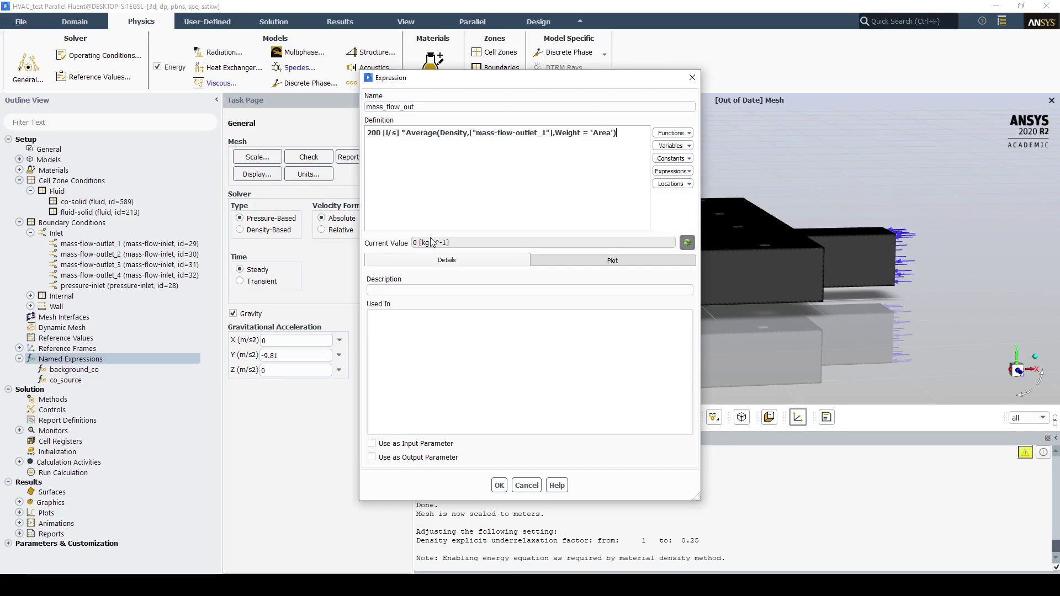
pyautogui.click(499, 485)
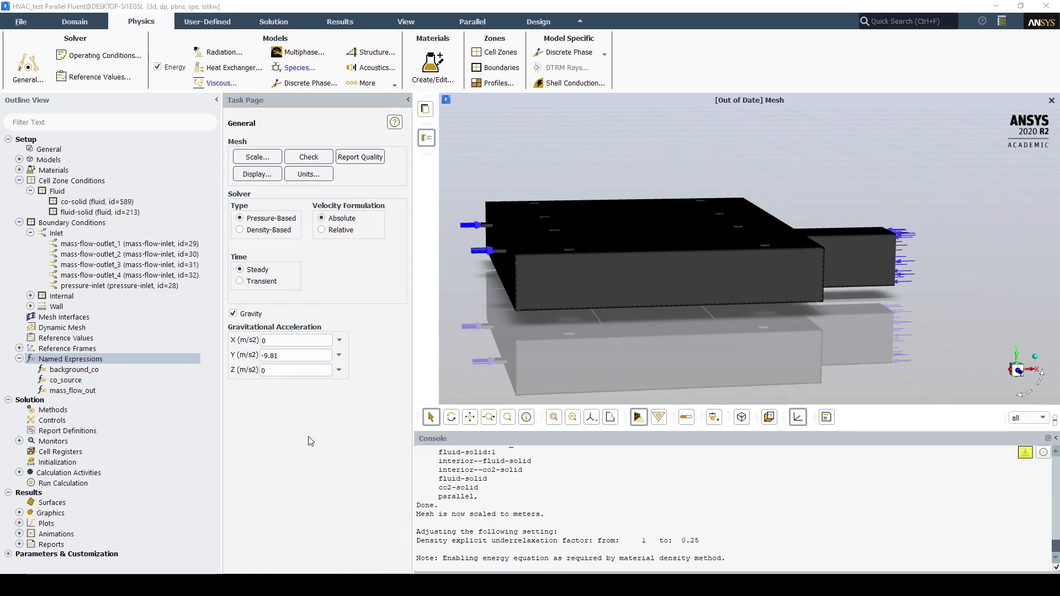
# - Enable source terms for the co-solid fluid zone and display its full list of source terms
pyautogui.click(97, 202)
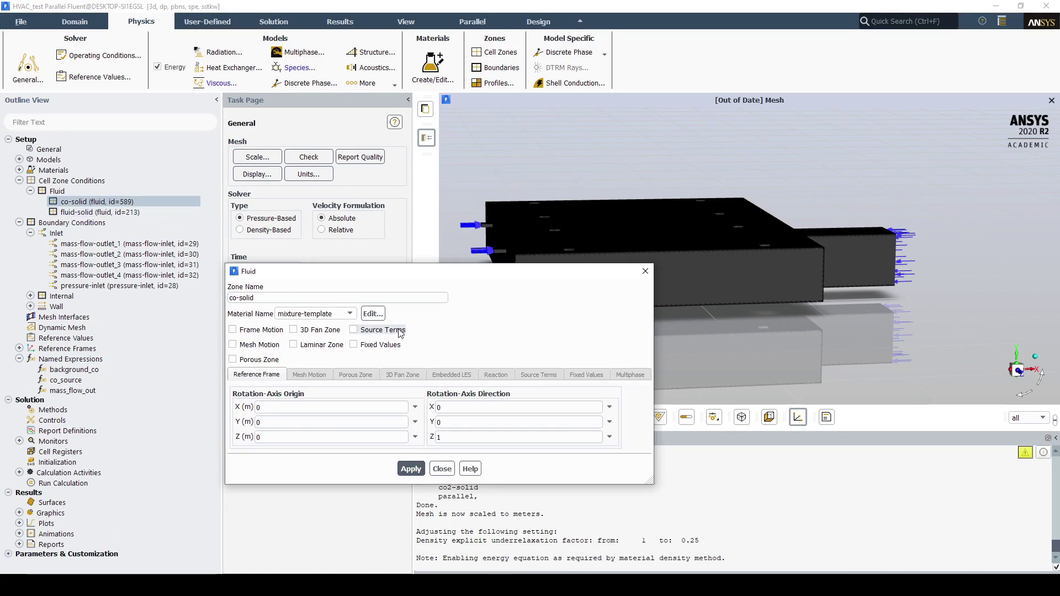
pyautogui.click(389, 330)
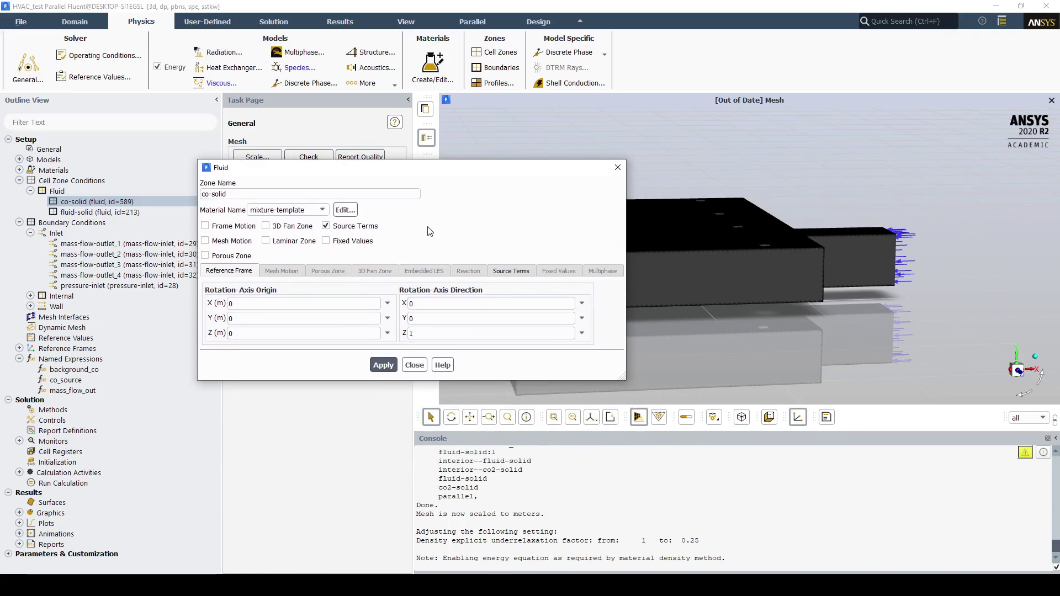
pyautogui.click(504, 271)
pyautogui.moveTo(622, 378); pyautogui.dragTo(722, 508)
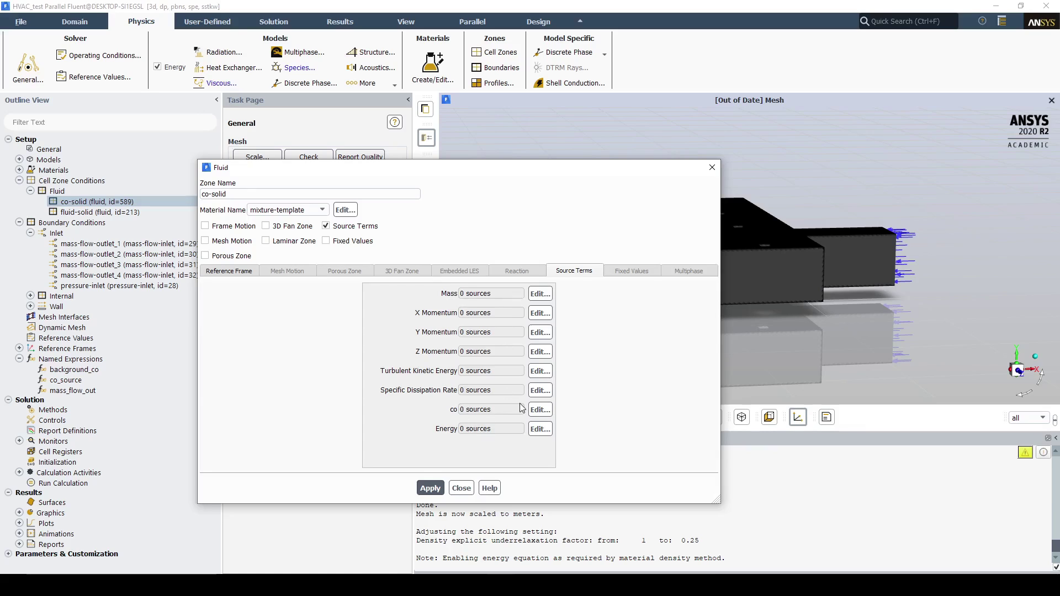
# - Add 1 mass source to the co-solid zone and define it with the named expression co_source
pyautogui.click(540, 294)
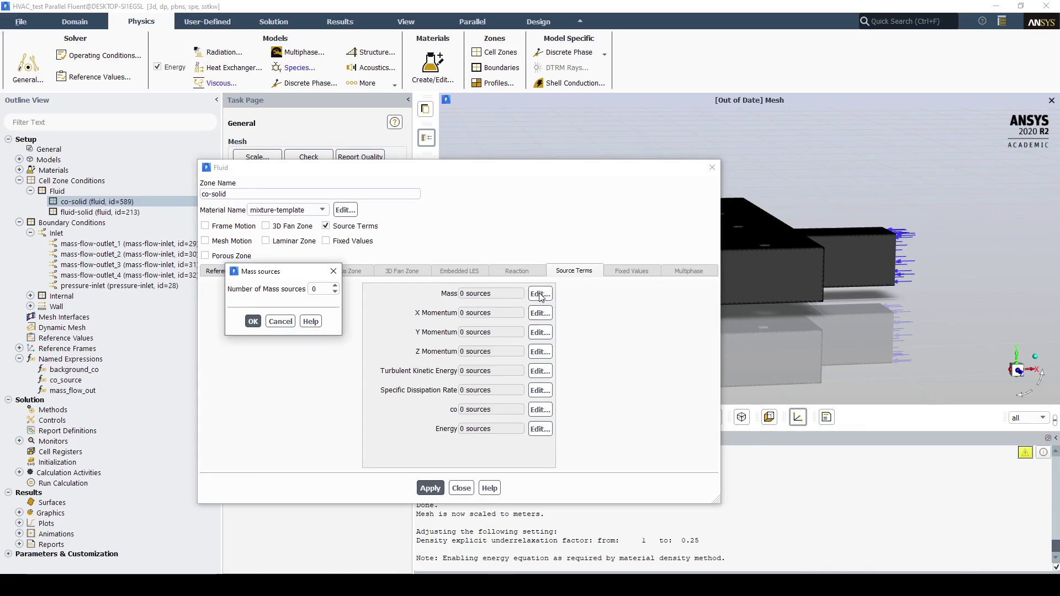
pyautogui.click(326, 289)
pyautogui.write('1')
pyautogui.press('Return')
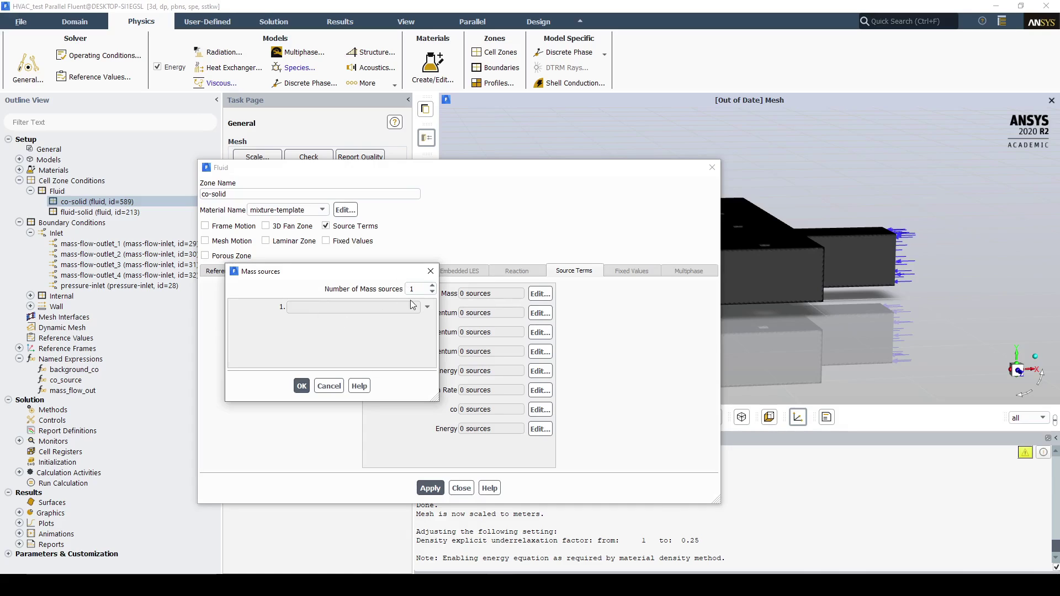
pyautogui.click(427, 307)
pyautogui.click(385, 341)
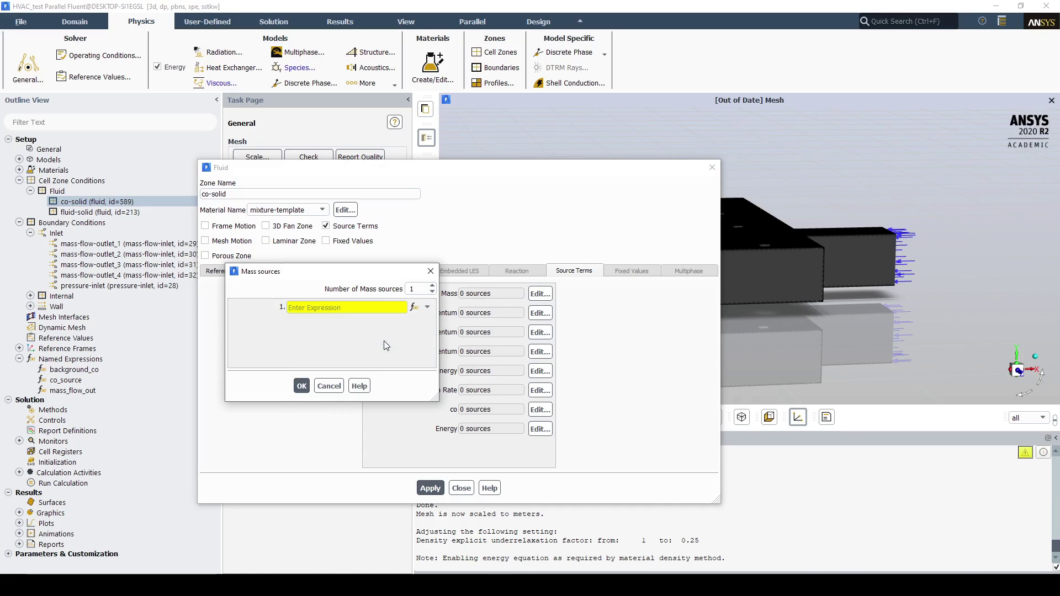
pyautogui.click(413, 307)
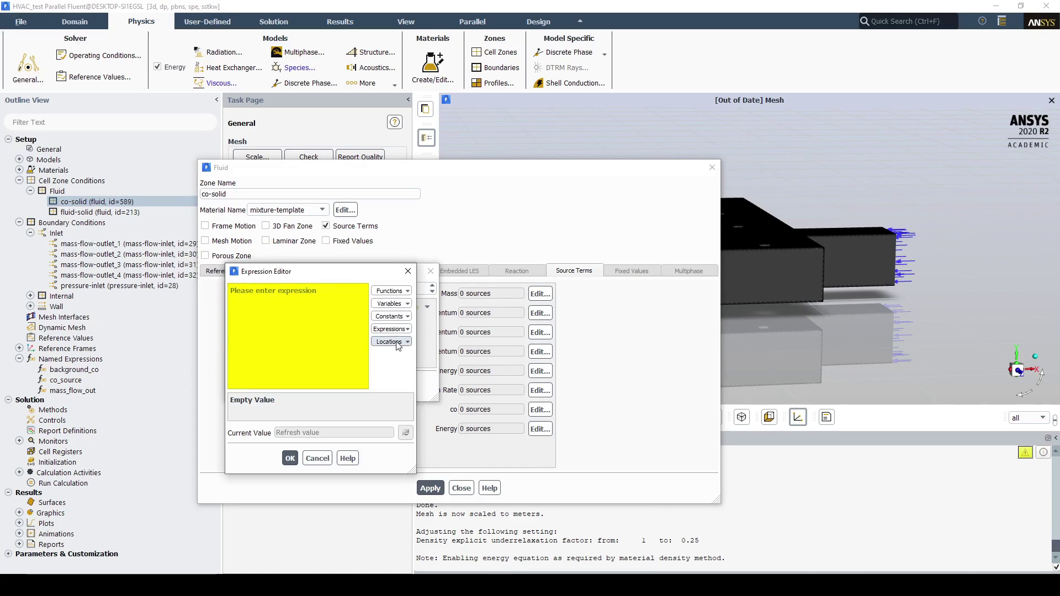
pyautogui.click(392, 329)
pyautogui.click(457, 347)
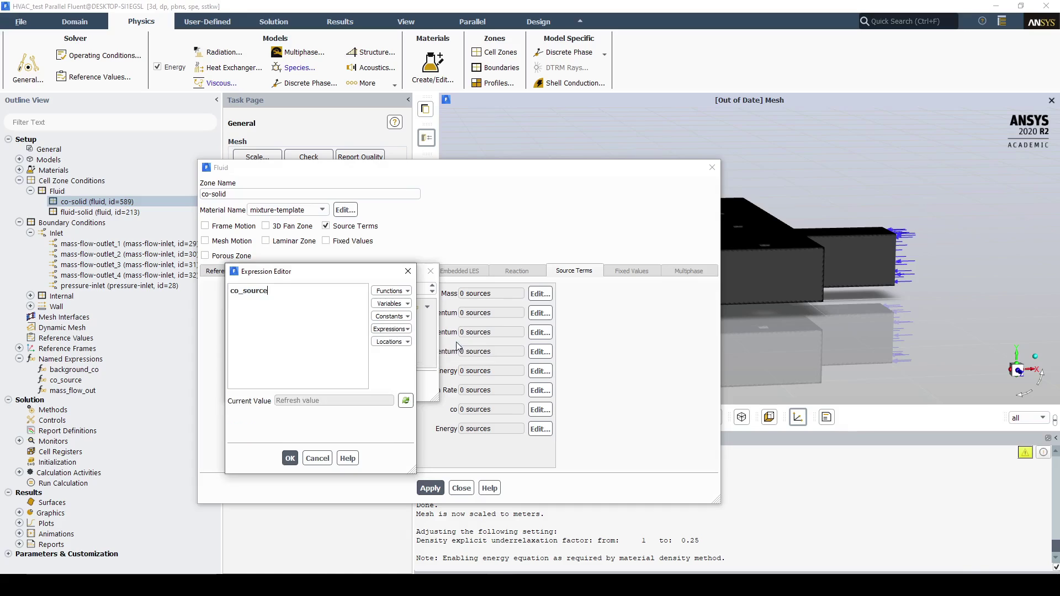
pyautogui.click(289, 459)
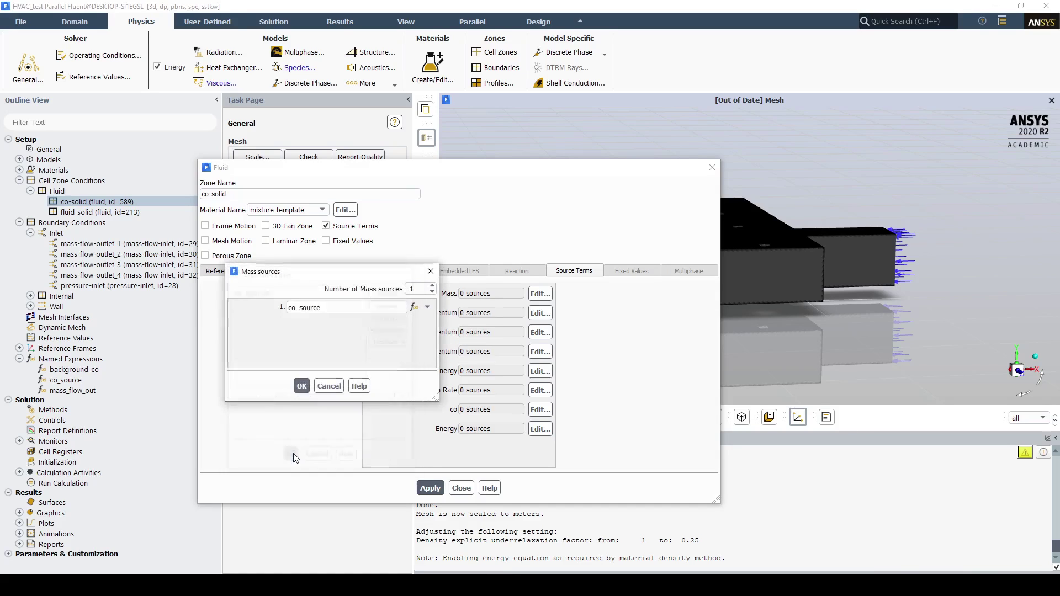
pyautogui.click(303, 383)
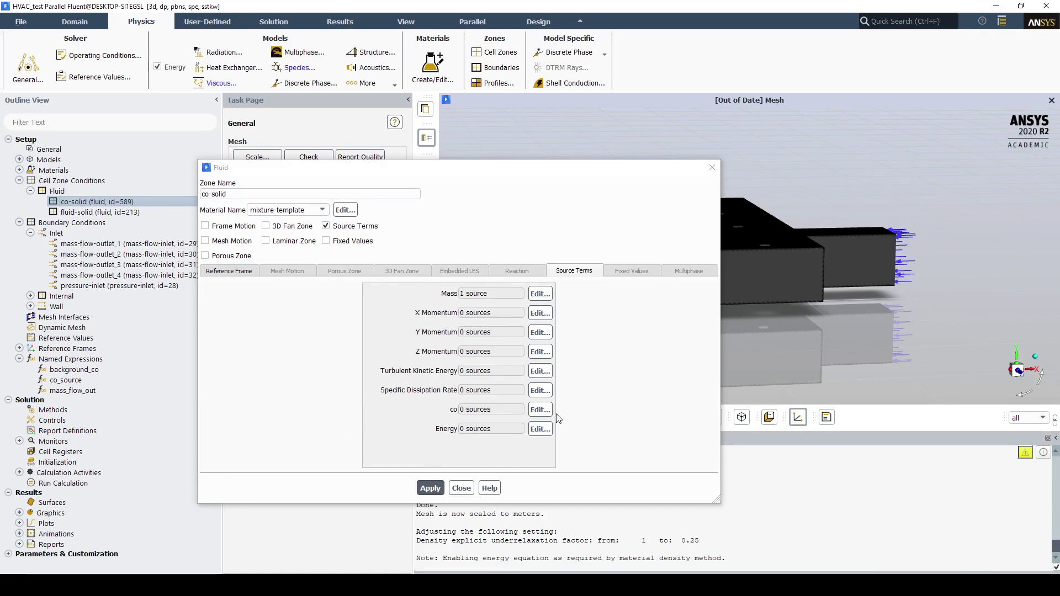
# - Set the number of co sources in the co-solid zone's source terms to 1
pyautogui.click(540, 409)
pyautogui.doubleClick(314, 290)
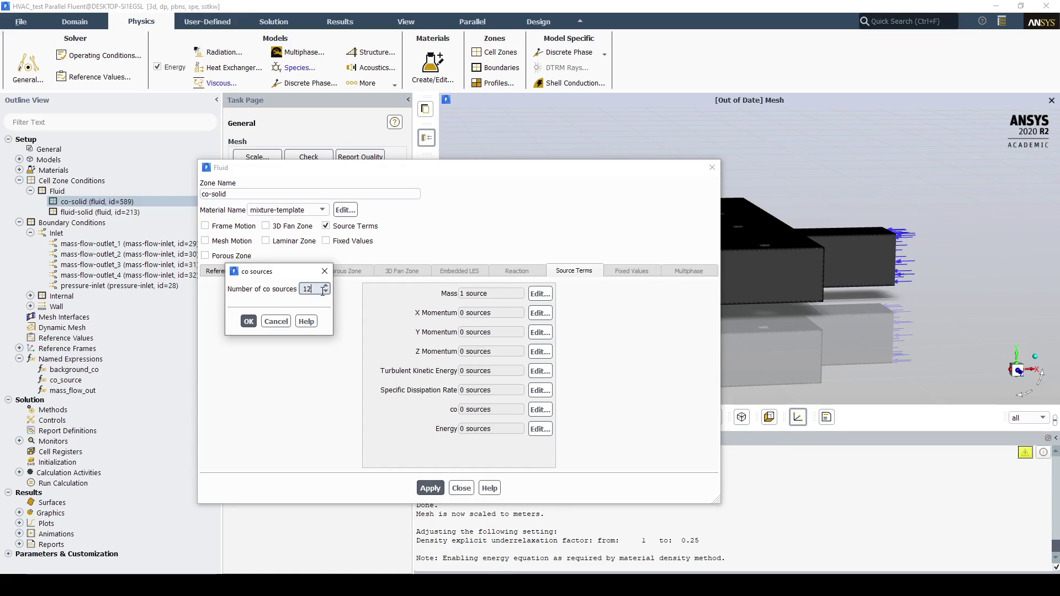
pyautogui.write('12')
pyautogui.press('BackSpace')
pyautogui.press('Return')
# - Define the co source with the named expression co_source, then apply and close the co-solid zone settings
pyautogui.click(427, 307)
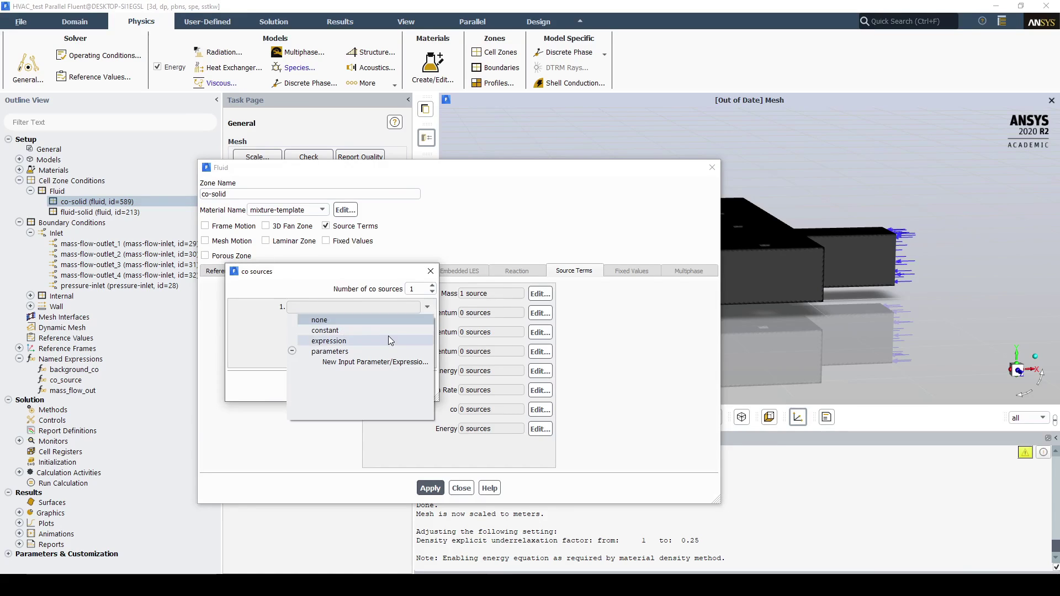
pyautogui.click(388, 341)
pyautogui.click(401, 307)
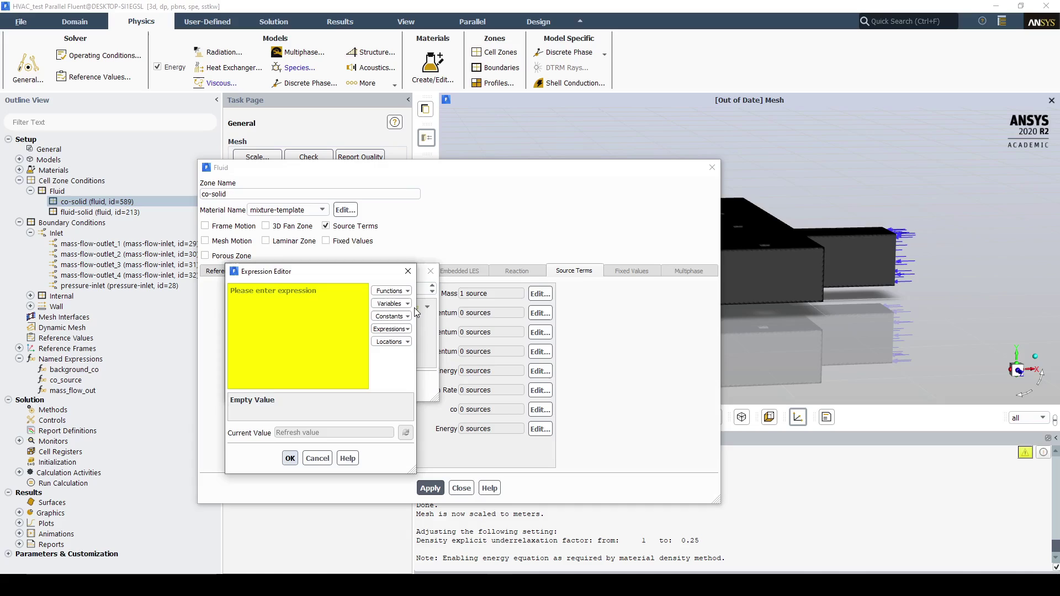
pyautogui.click(390, 329)
pyautogui.click(433, 343)
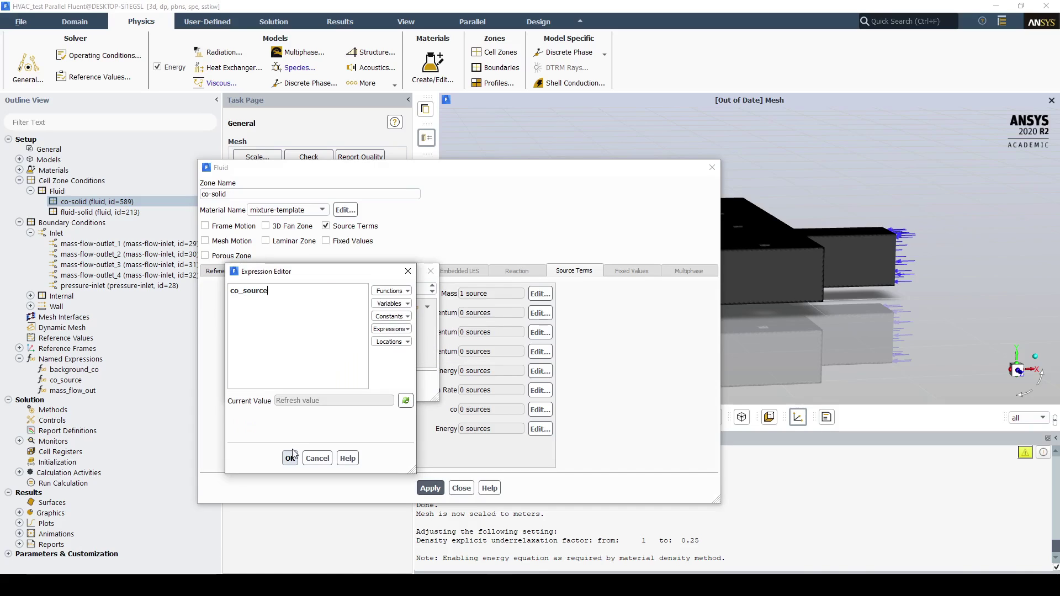
pyautogui.click(291, 456)
pyautogui.click(303, 392)
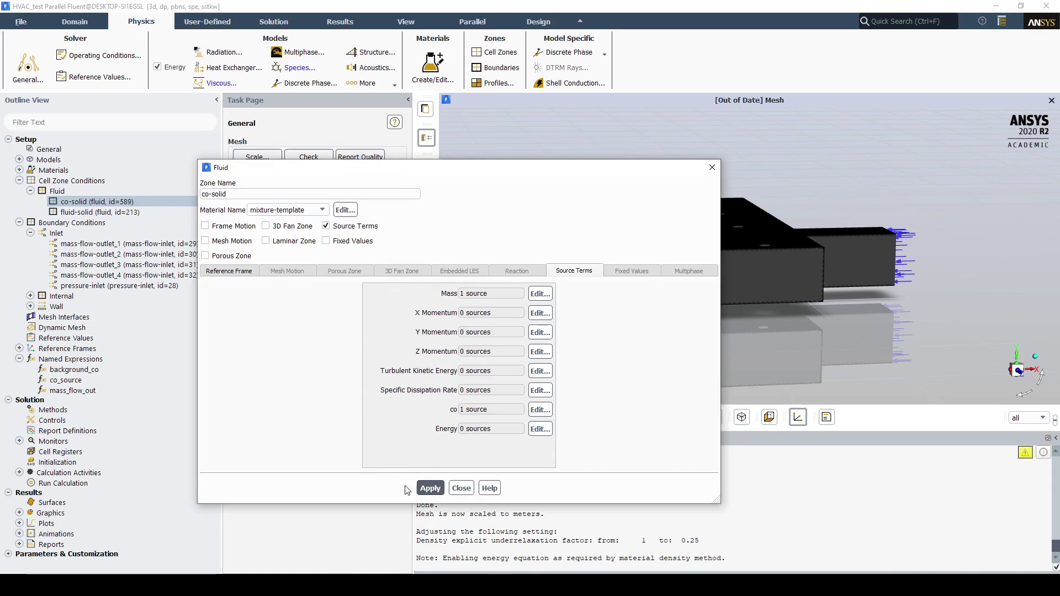
pyautogui.click(430, 488)
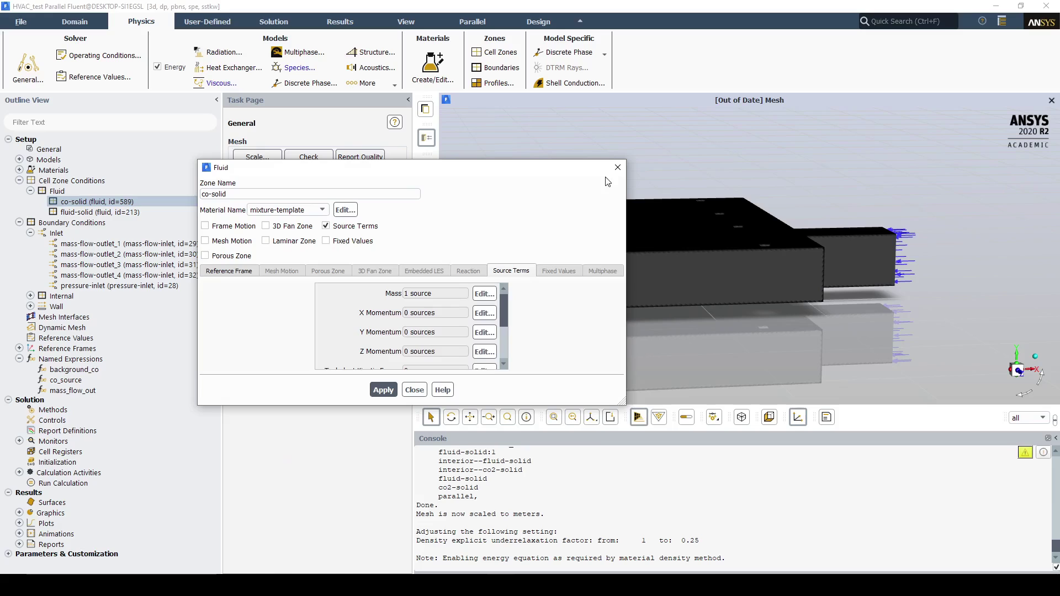
pyautogui.click(617, 167)
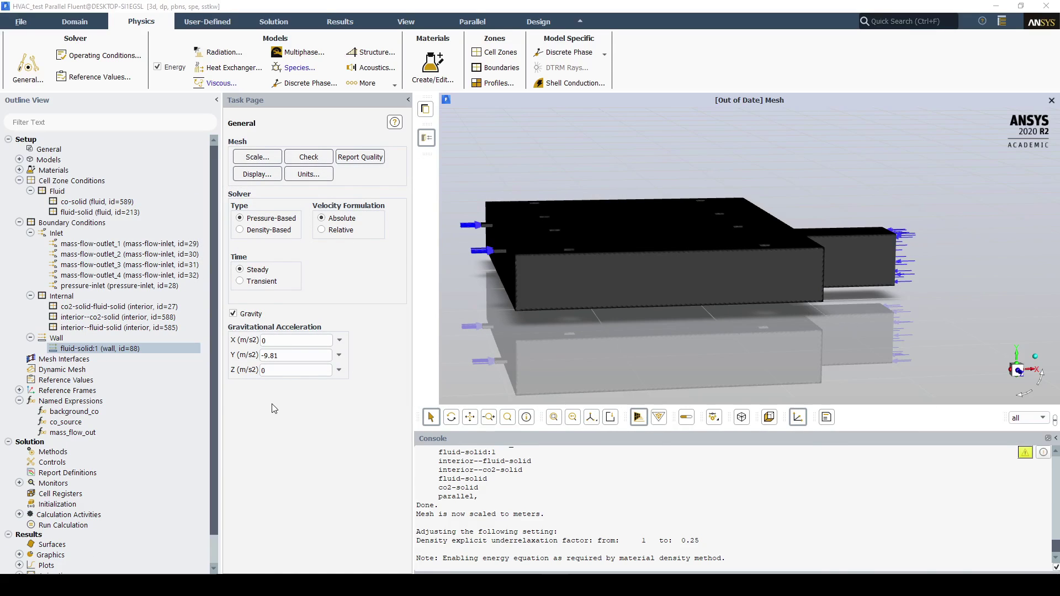
# - Change the boundary type of mass-flow-outlet_1 through mass-flow-outlet_4 to mass-flow-outlet
pyautogui.click(147, 246)
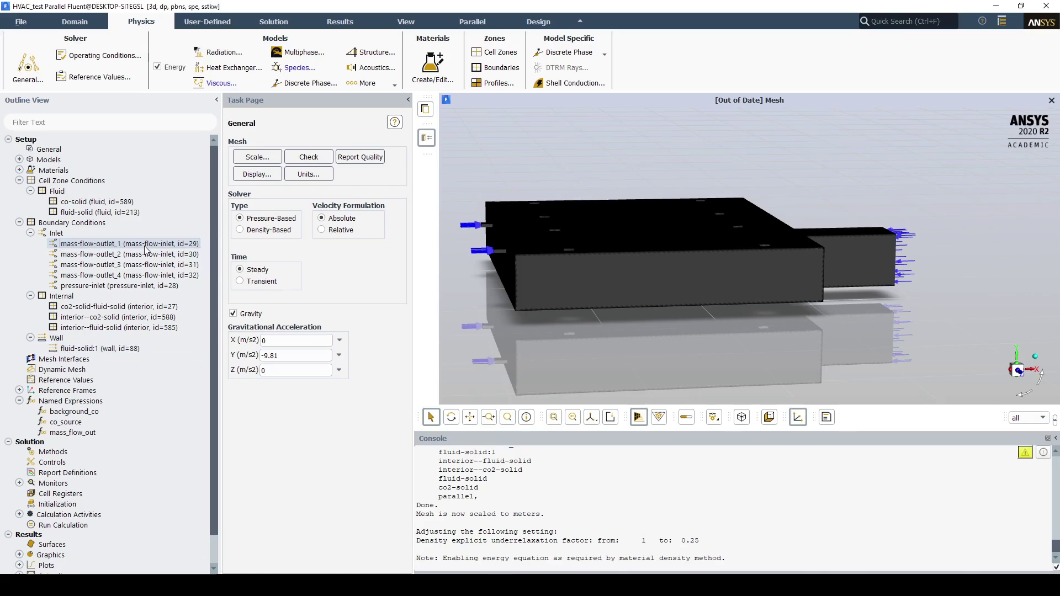
pyautogui.keyDown('shift'); pyautogui.click(134, 275); pyautogui.keyUp('shift')
pyautogui.rightClick(134, 275)
pyautogui.moveTo(188, 342)
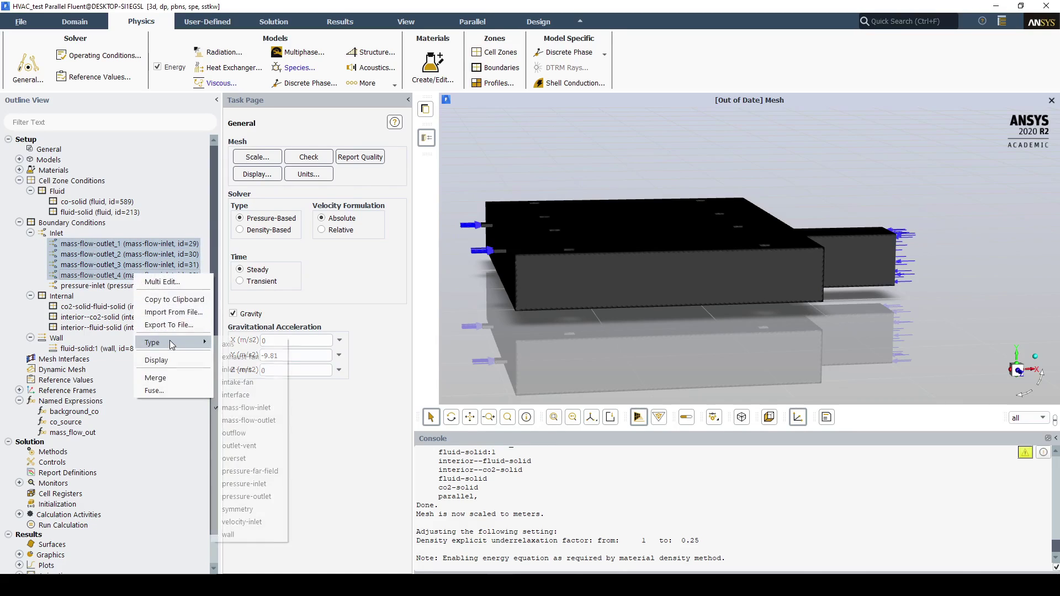
pyautogui.click(250, 420)
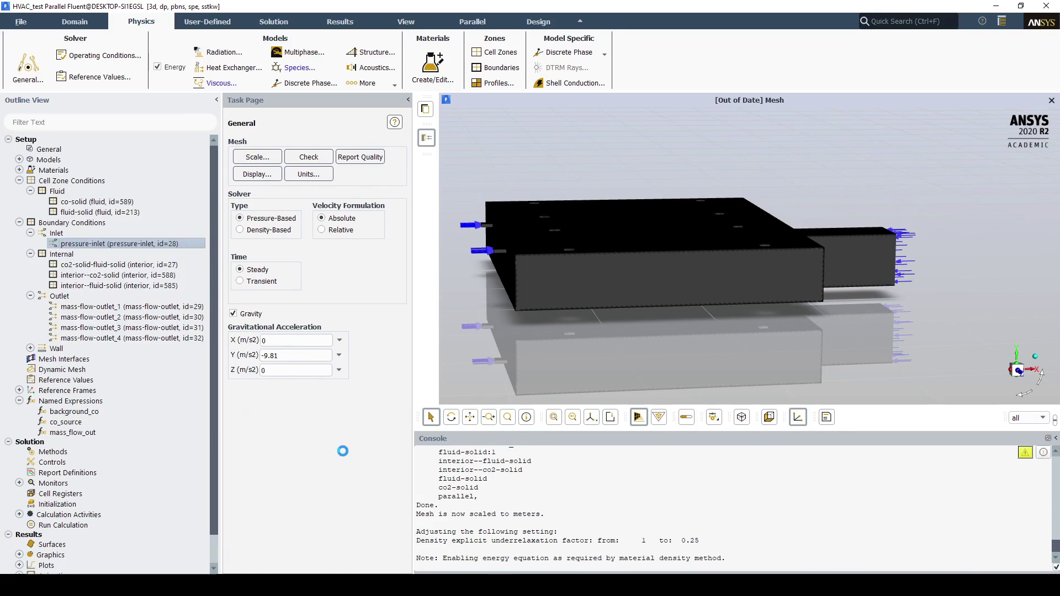
# - Set the mass flow rate of all four mass-flow outlets together to the named expression mass_flow_out and apply it
pyautogui.click(119, 338)
pyautogui.keyDown('shift'); pyautogui.click(119, 307); pyautogui.keyUp('shift')
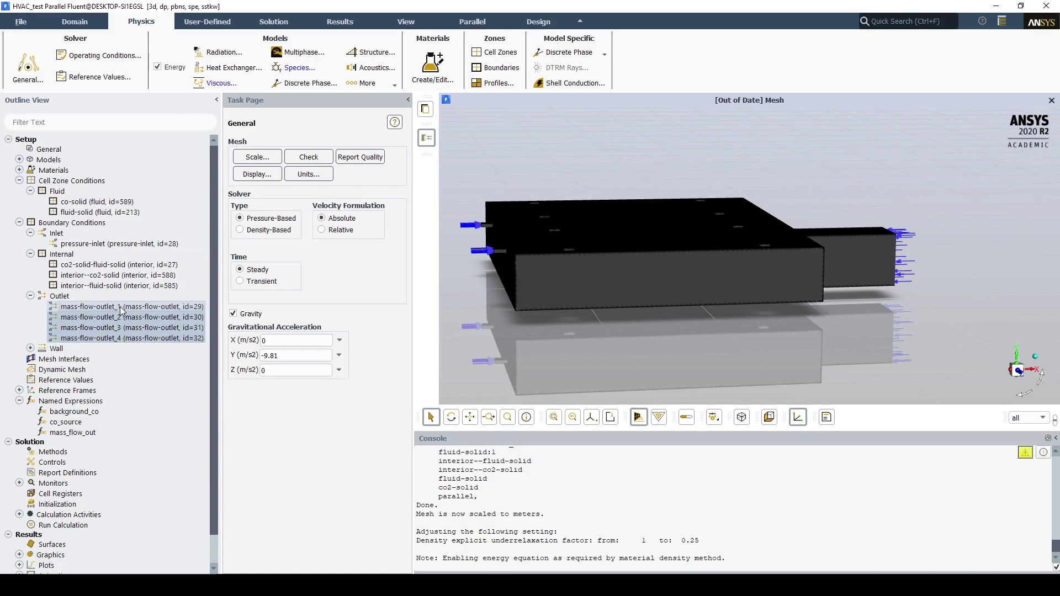
pyautogui.rightClick(123, 310)
pyautogui.click(138, 319)
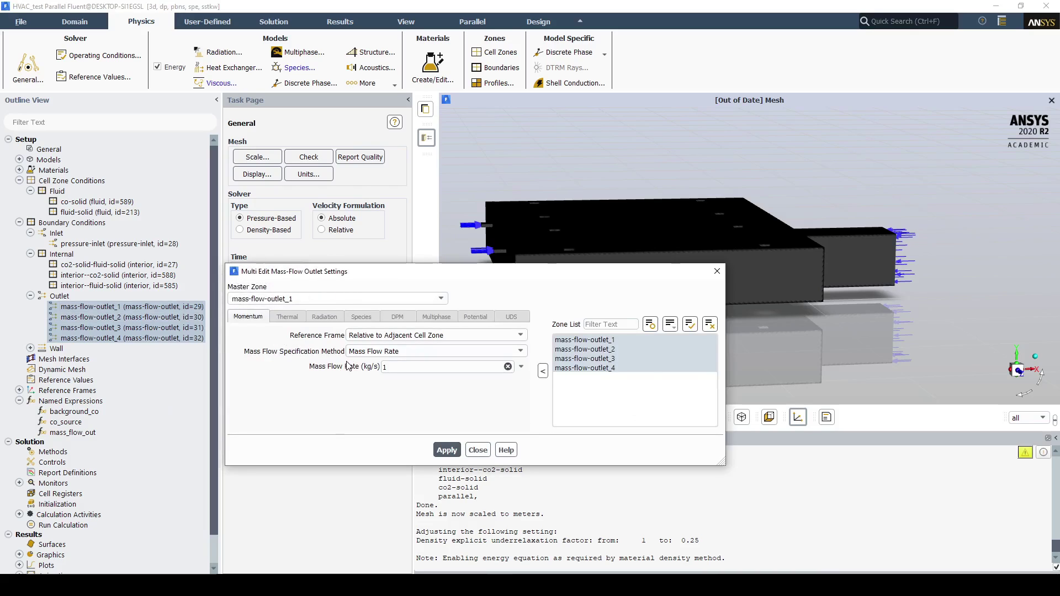
pyautogui.click(519, 367)
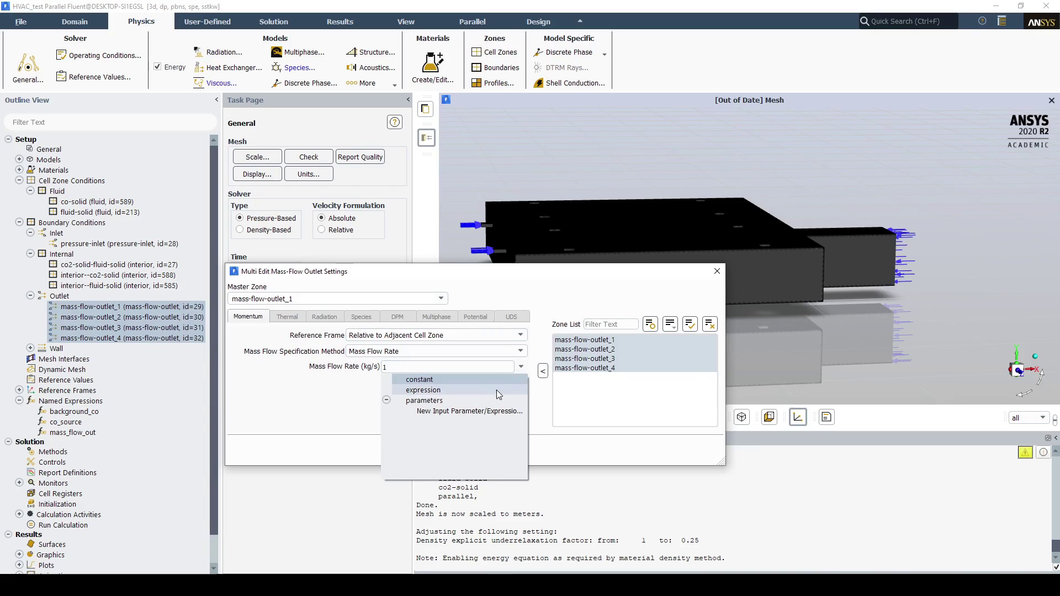
pyautogui.click(473, 398)
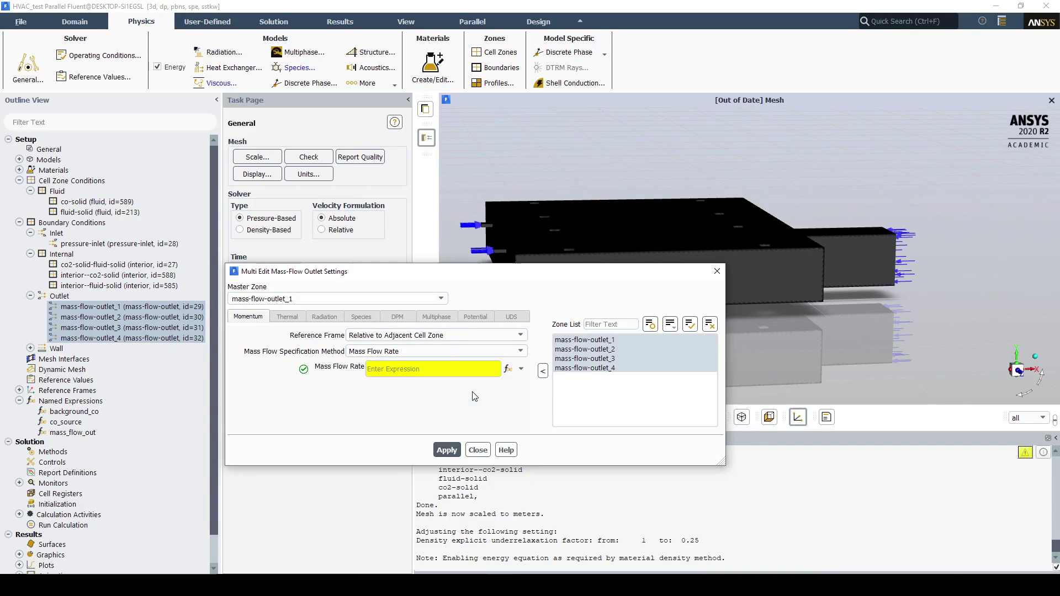
pyautogui.click(507, 369)
pyautogui.click(401, 329)
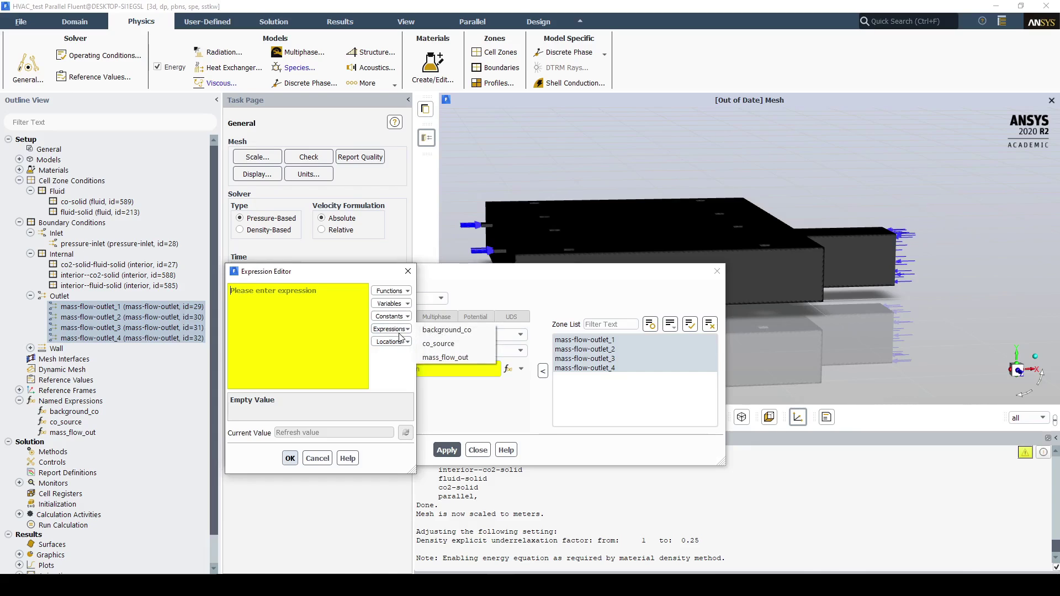
pyautogui.click(456, 363)
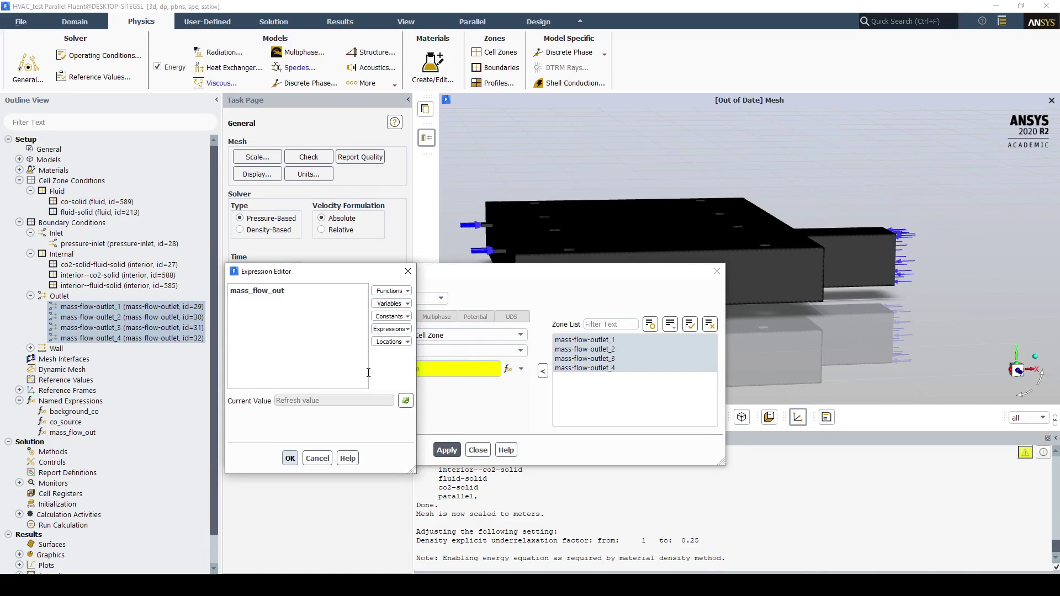
pyautogui.click(290, 458)
pyautogui.click(447, 450)
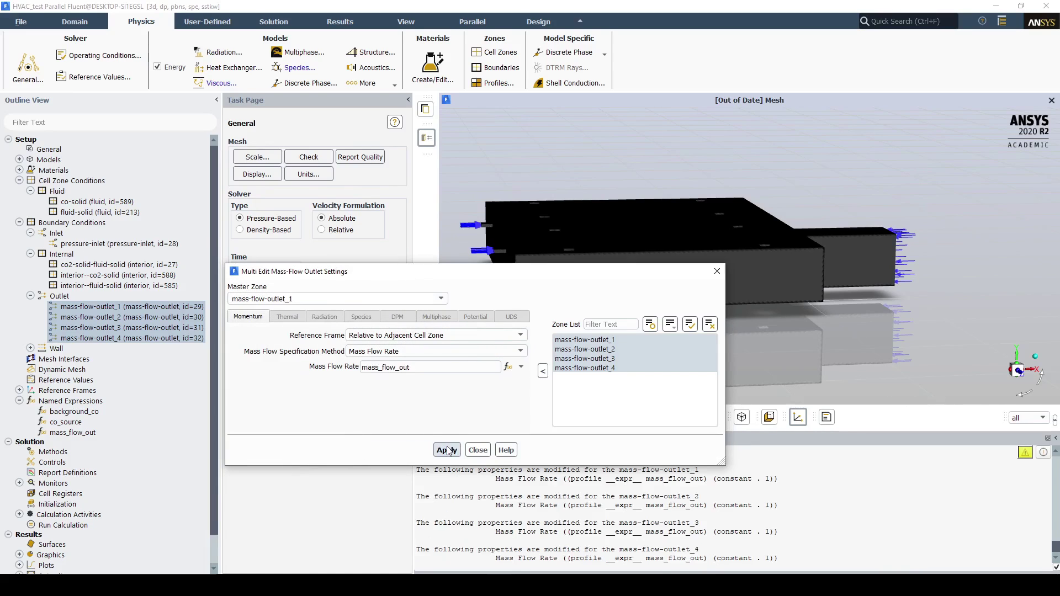
pyautogui.click(717, 271)
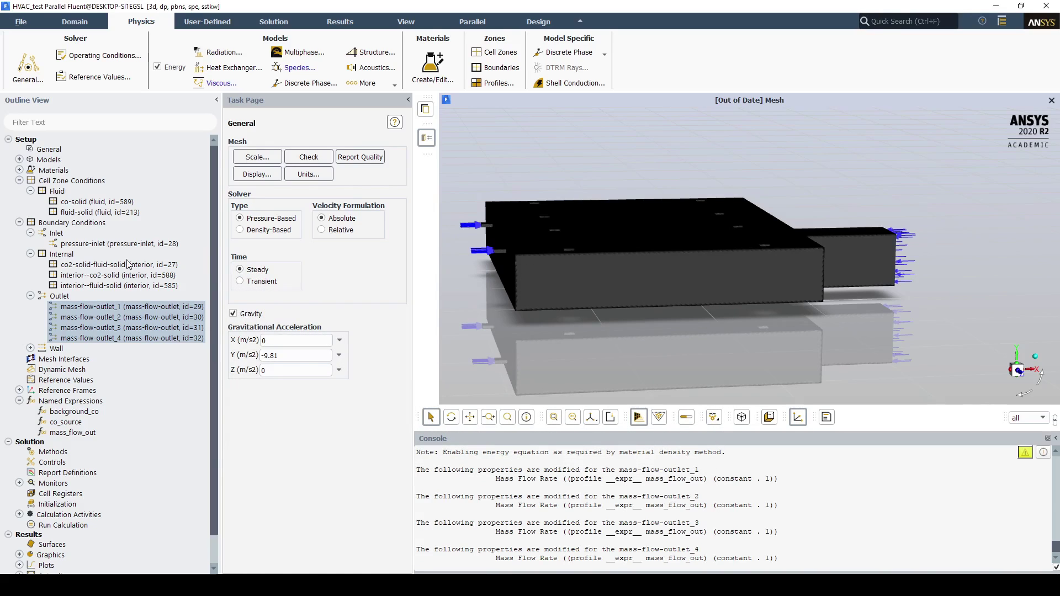
# - Set the co species mass fraction at the pressure-inlet to the named expression background_co and apply it
pyautogui.doubleClick(123, 244)
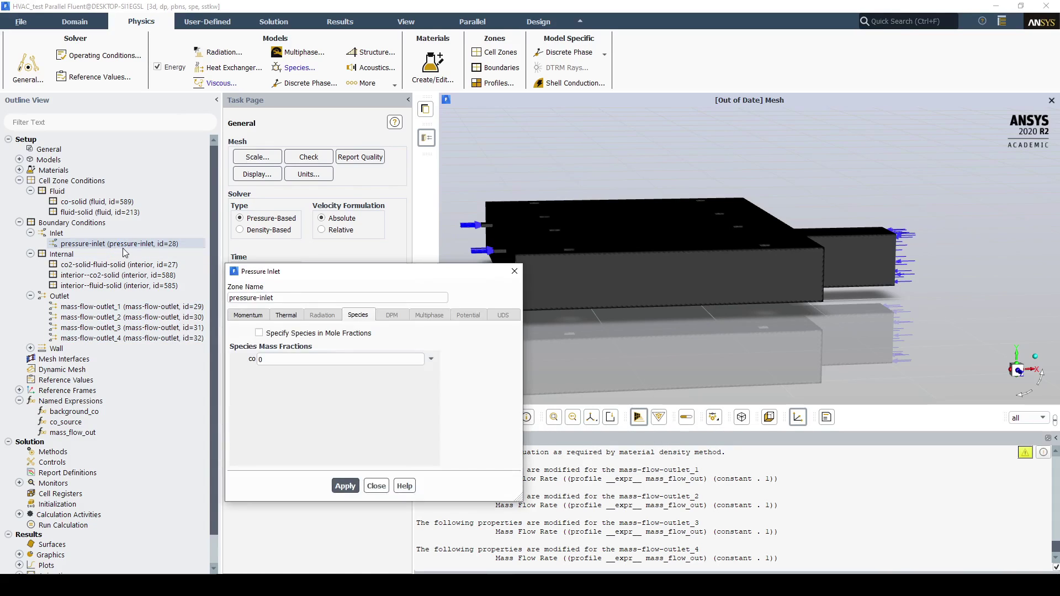
pyautogui.click(431, 359)
pyautogui.click(389, 383)
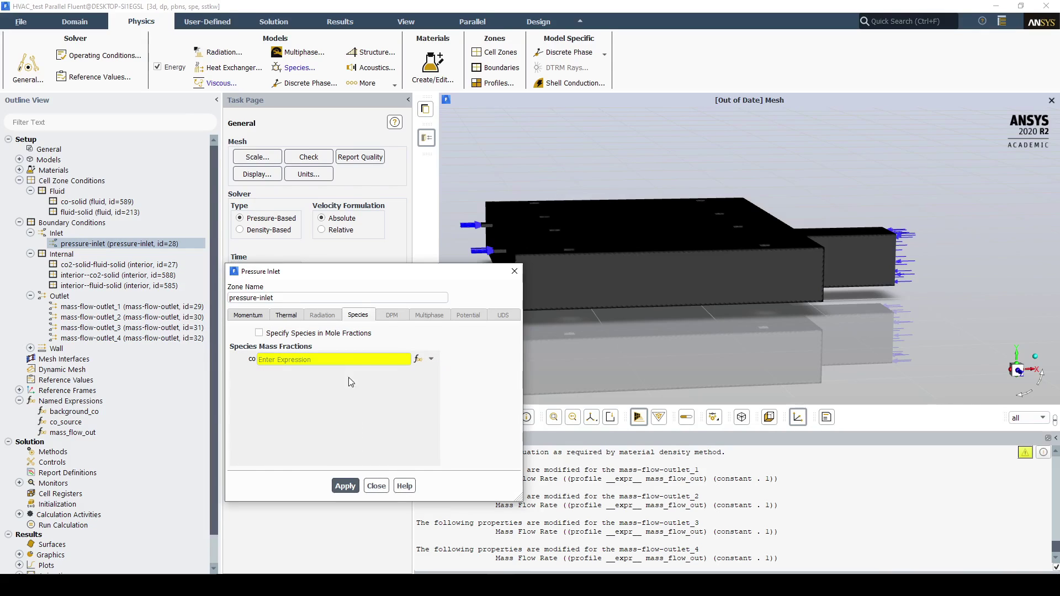
pyautogui.click(418, 359)
pyautogui.click(391, 329)
pyautogui.click(470, 336)
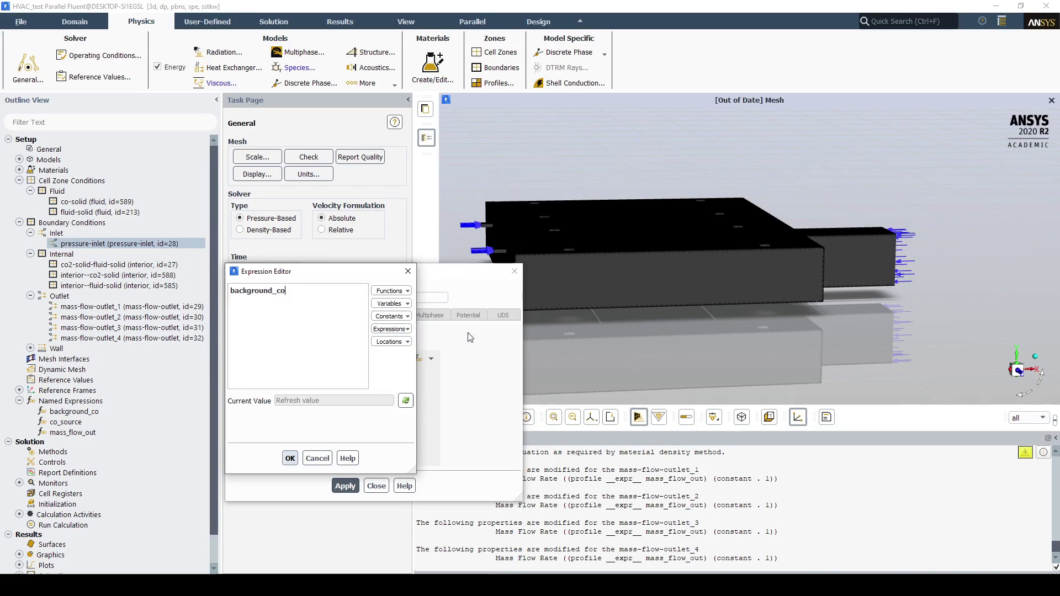
pyautogui.click(290, 458)
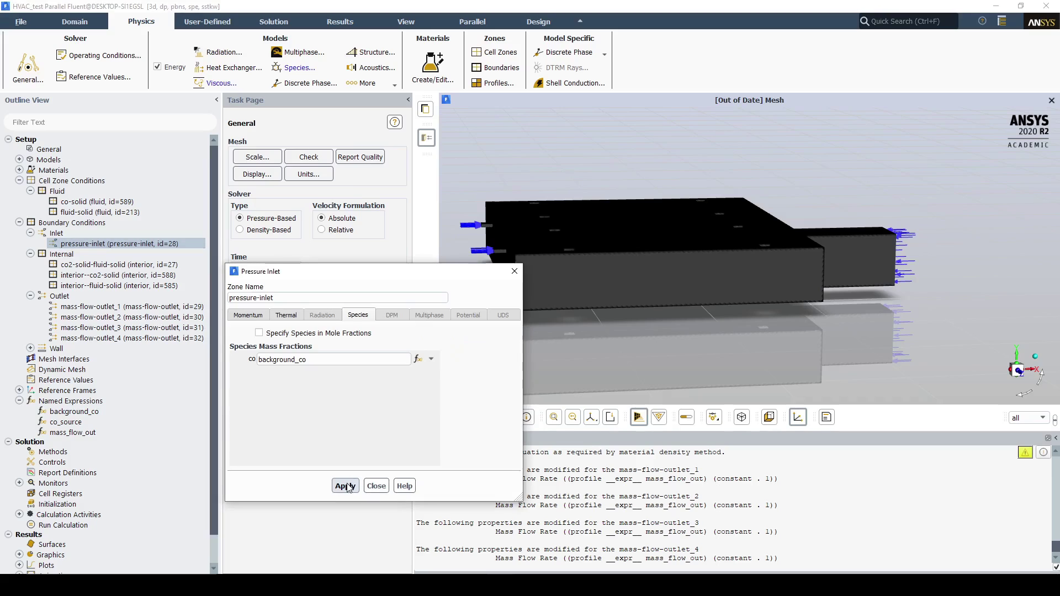
pyautogui.click(347, 487)
pyautogui.click(514, 271)
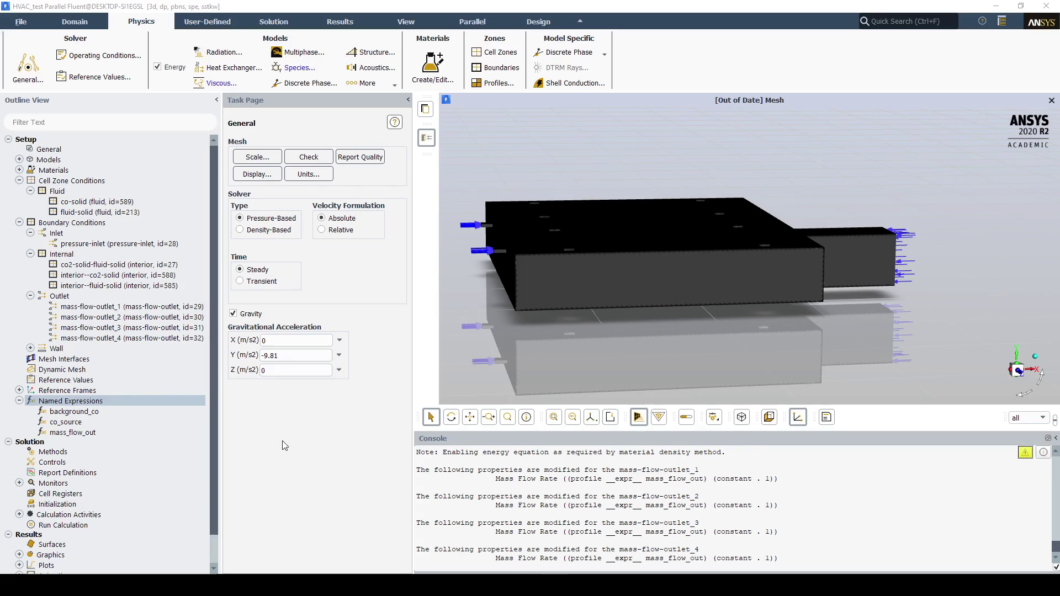
# - Define a custom field function named co_ppm as the mass fraction of co multiplied by 10 ^ 6
pyautogui.click(222, 23)
pyautogui.click(36, 53)
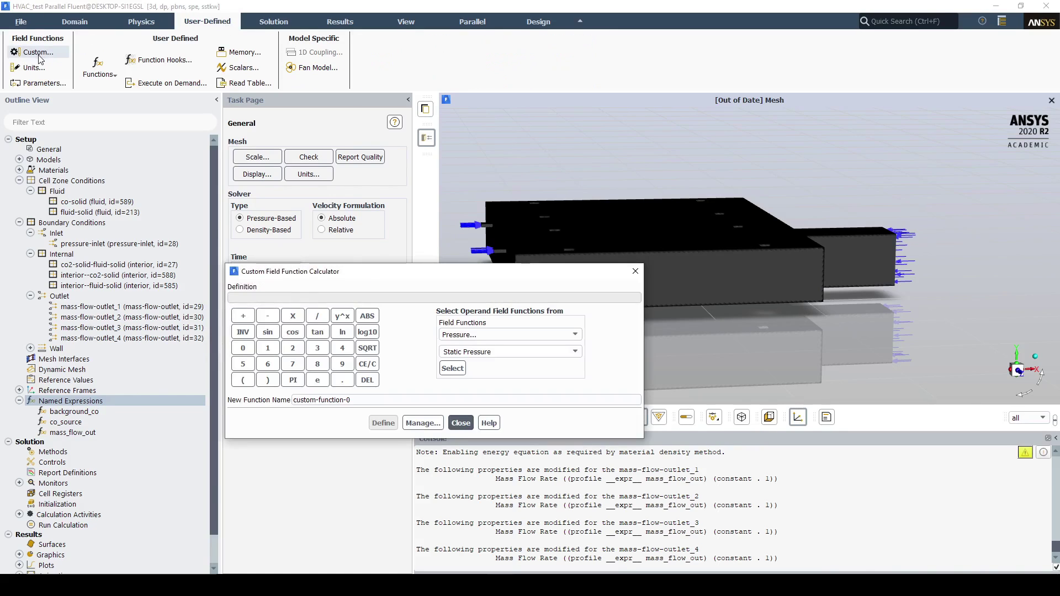
pyautogui.click(474, 335)
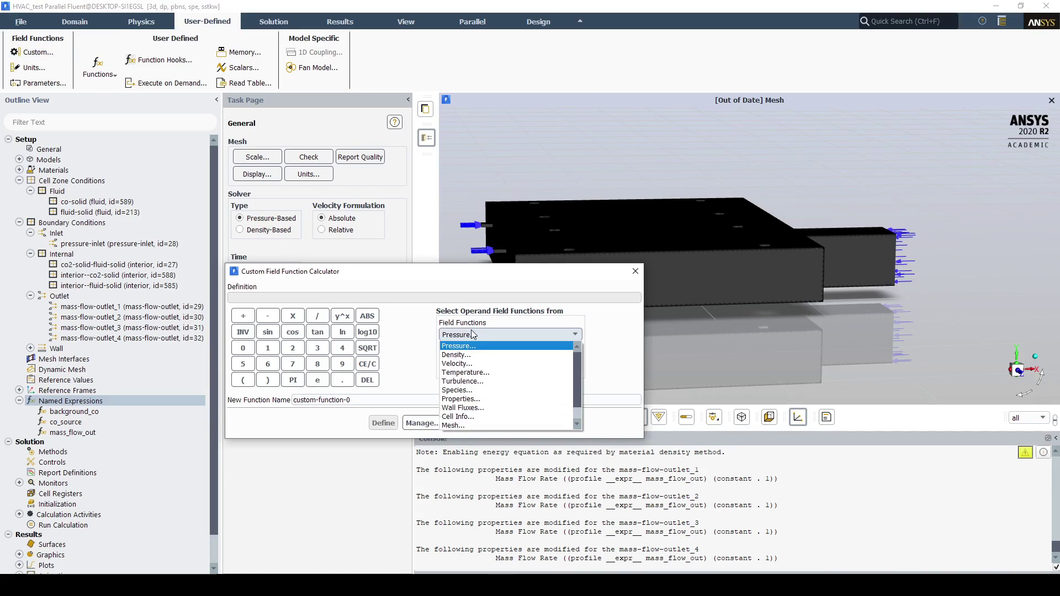
pyautogui.click(493, 390)
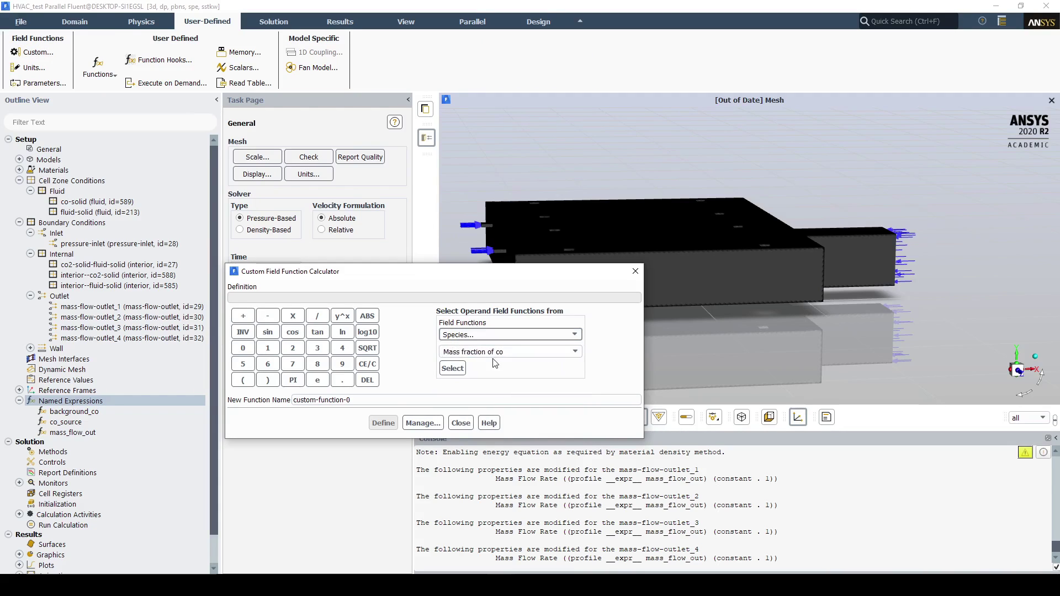
pyautogui.click(461, 371)
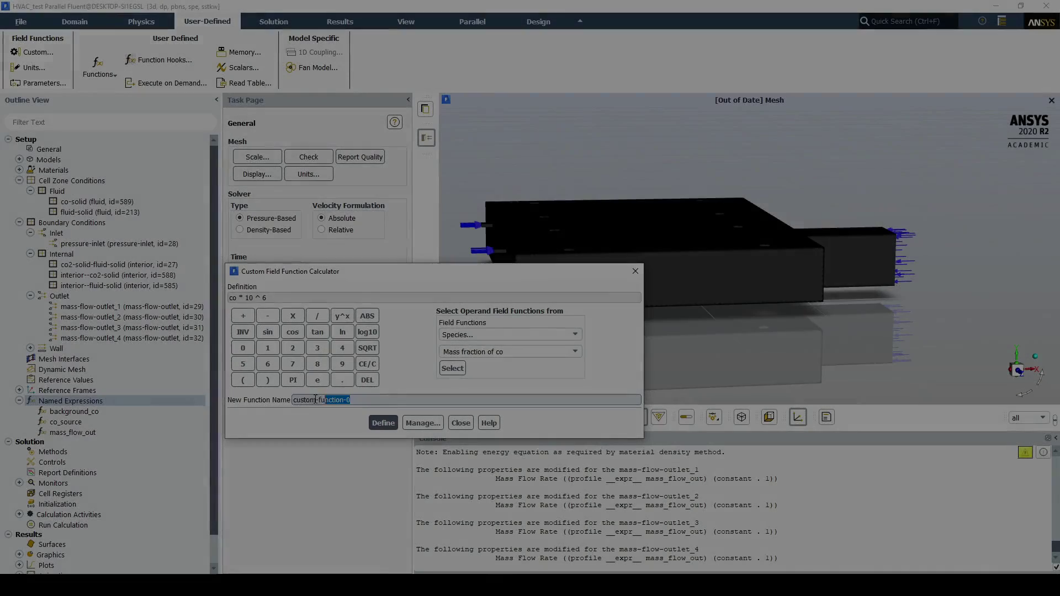
pyautogui.moveTo(315, 400); pyautogui.dragTo(305, 399)
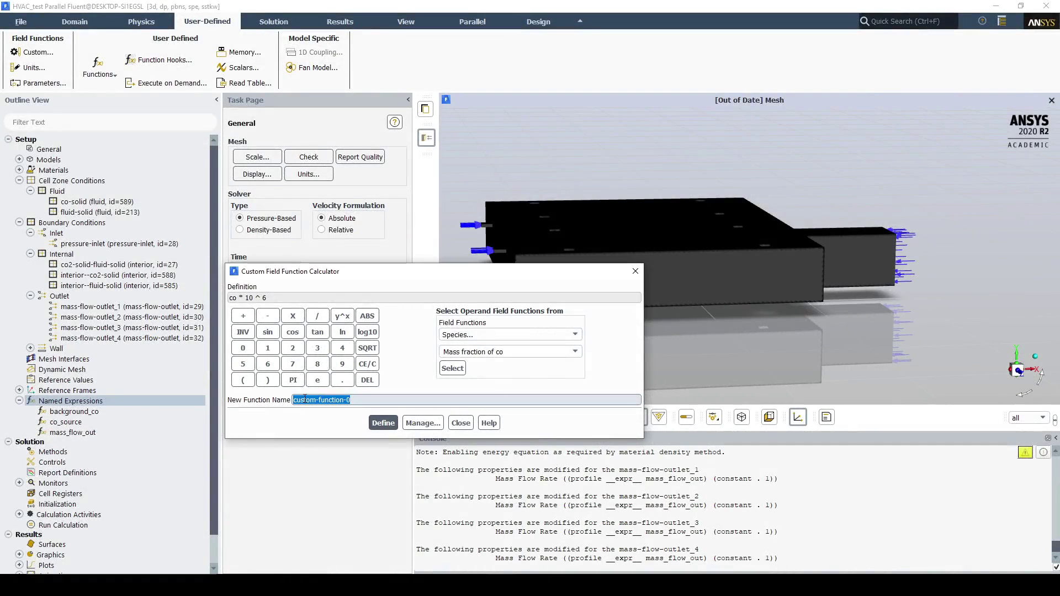
pyautogui.write('co_ppm')
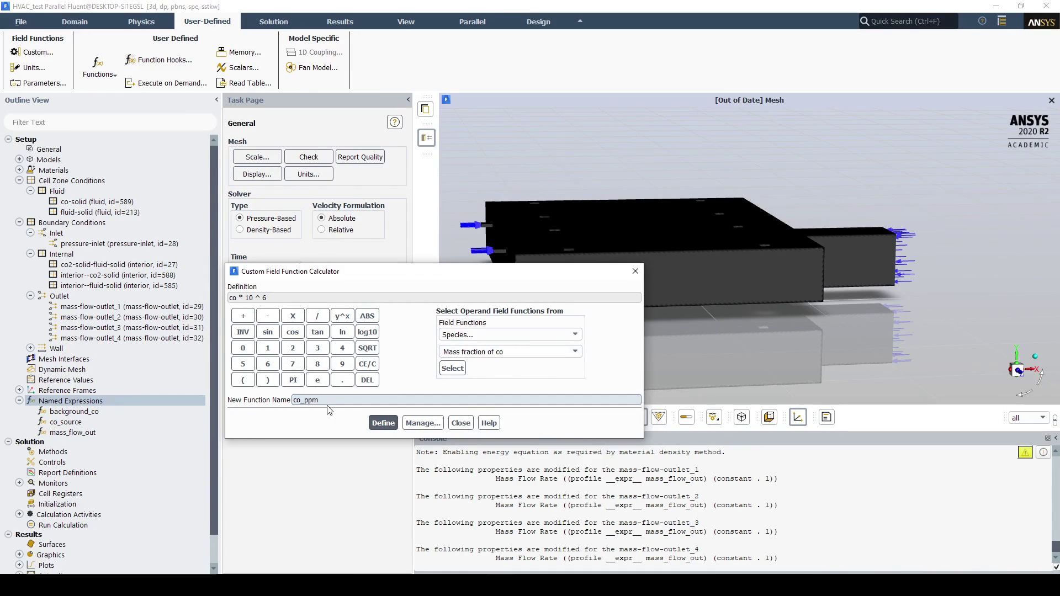
pyautogui.click(384, 424)
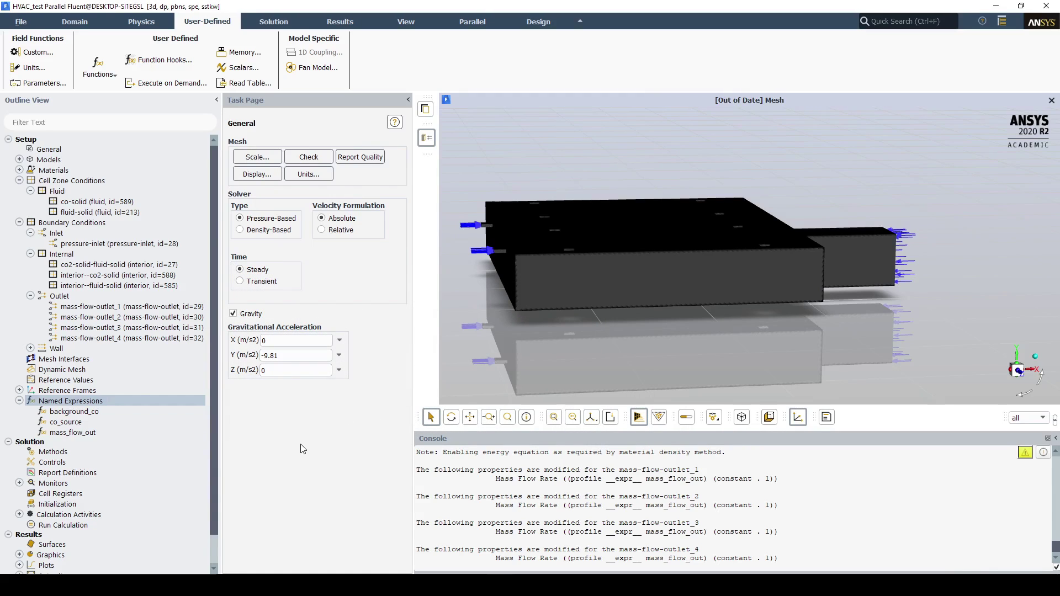
# - Start a new volume report definition of type Max and name it co_max
pyautogui.rightClick(148, 474)
pyautogui.moveTo(204, 542)
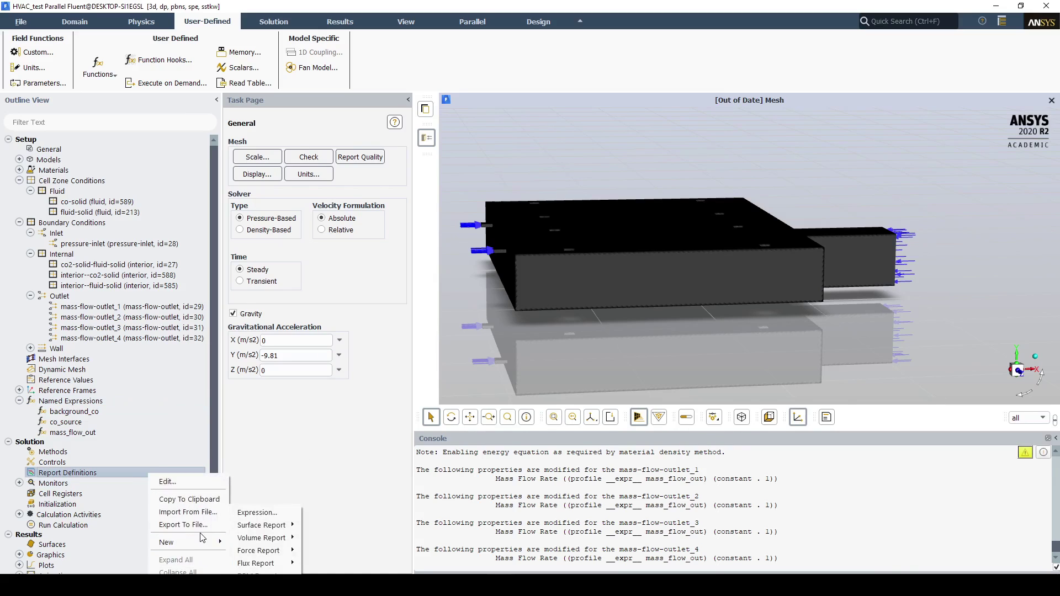
pyautogui.moveTo(255, 539)
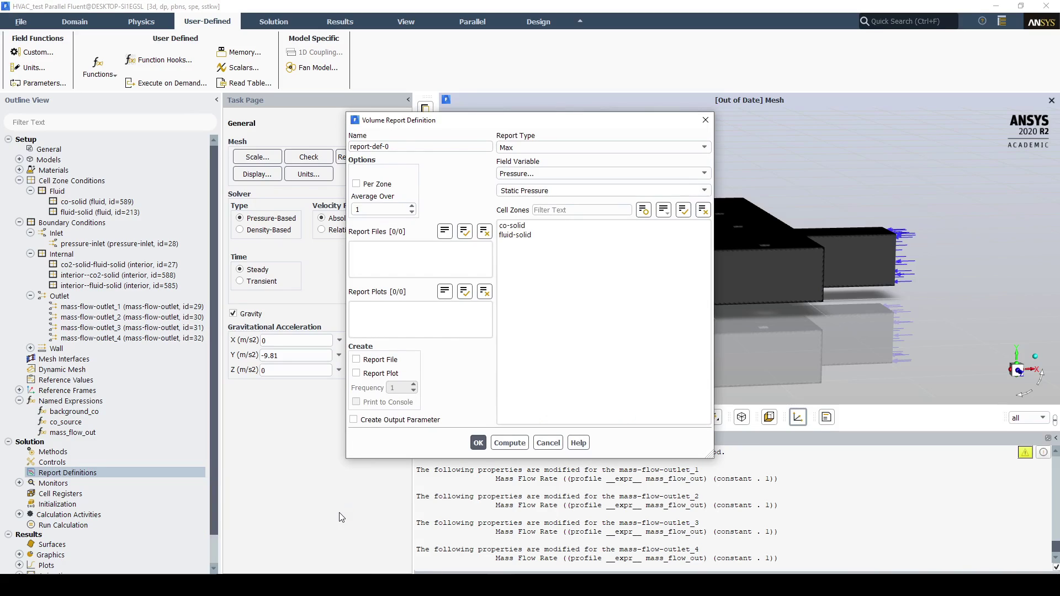
pyautogui.moveTo(389, 146); pyautogui.dragTo(341, 148)
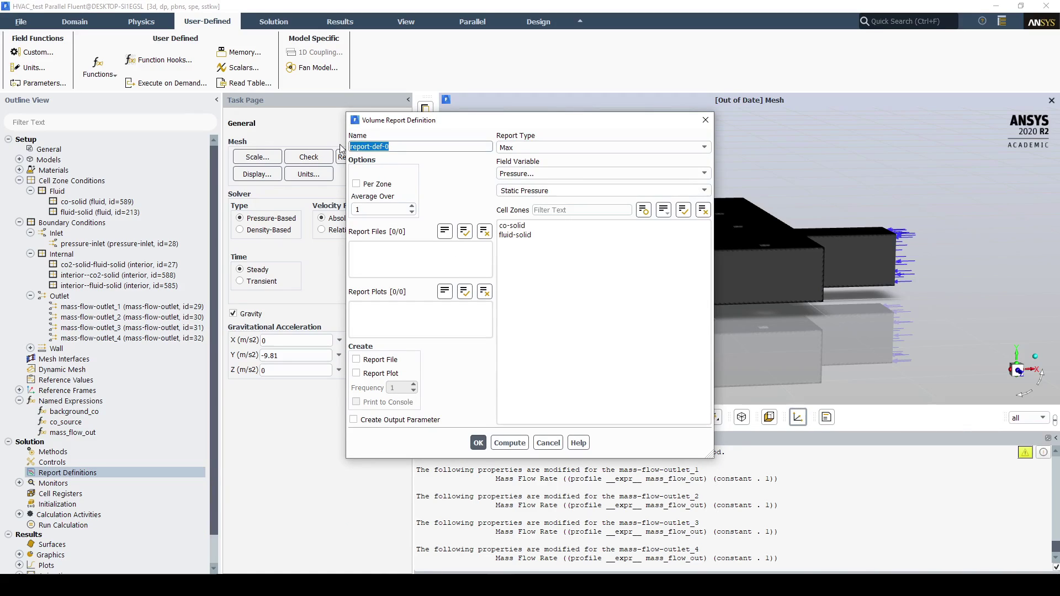
pyautogui.write('co_max')
# - Set the report's field variable to the custom field function co_ppm and select the fluid-solid and co-solid cell zones
pyautogui.click(540, 174)
pyautogui.click(540, 186)
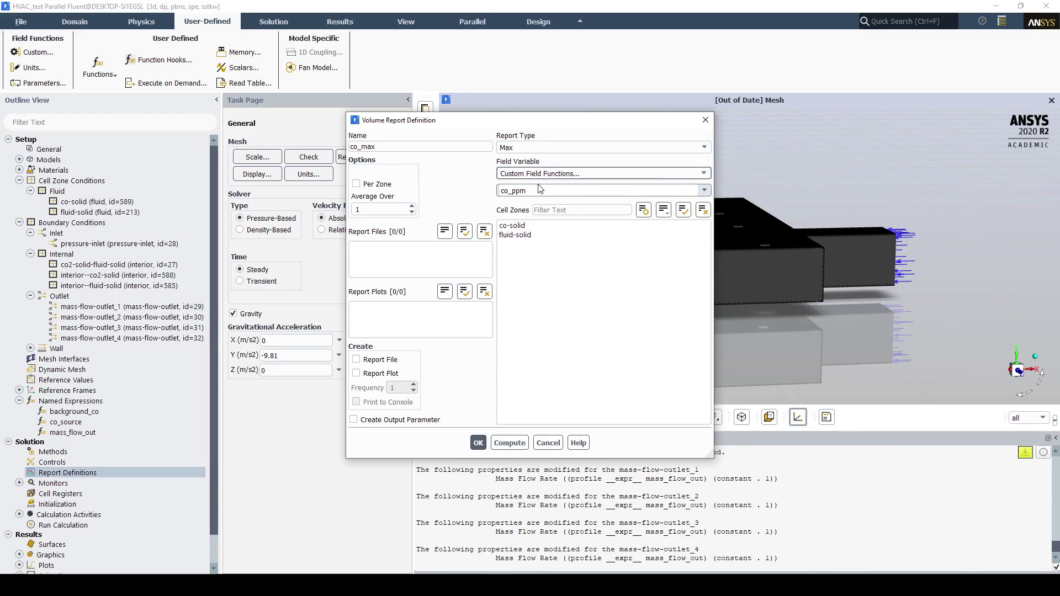
pyautogui.moveTo(533, 235)
pyautogui.mouseDown()
pyautogui.moveTo(538, 217)
pyautogui.moveTo(530, 225)
pyautogui.mouseUp()
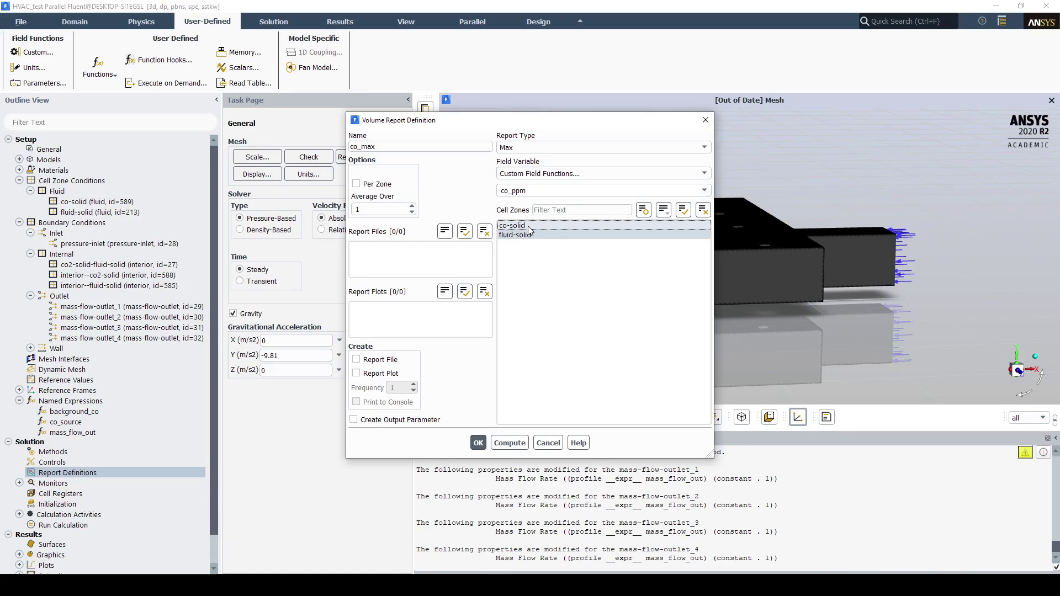
# - Enable the report plot and console printing for the co_max report and save its definition
pyautogui.click(380, 374)
pyautogui.click(387, 402)
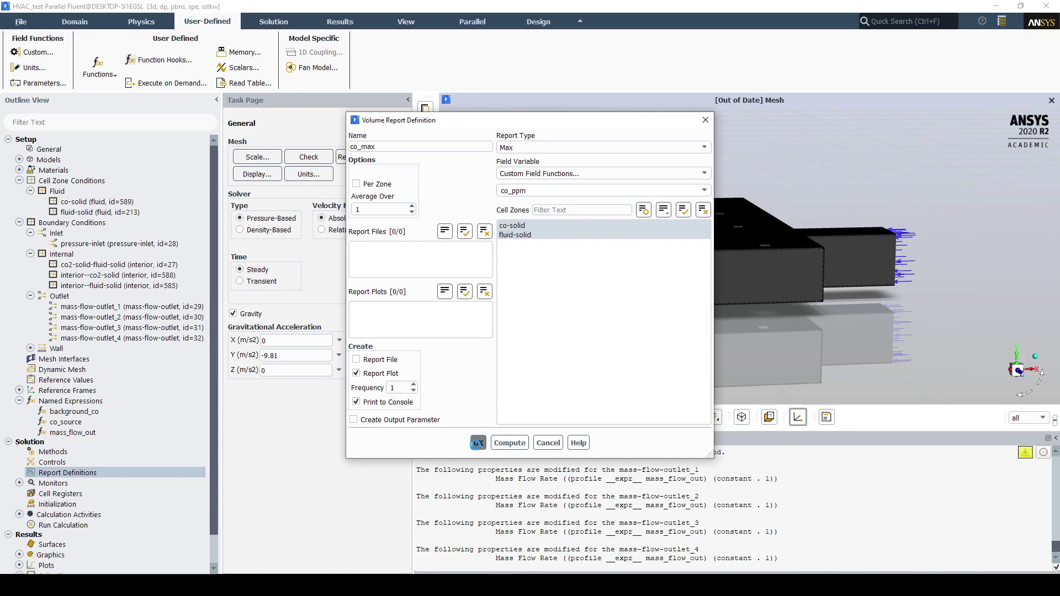
pyautogui.click(478, 443)
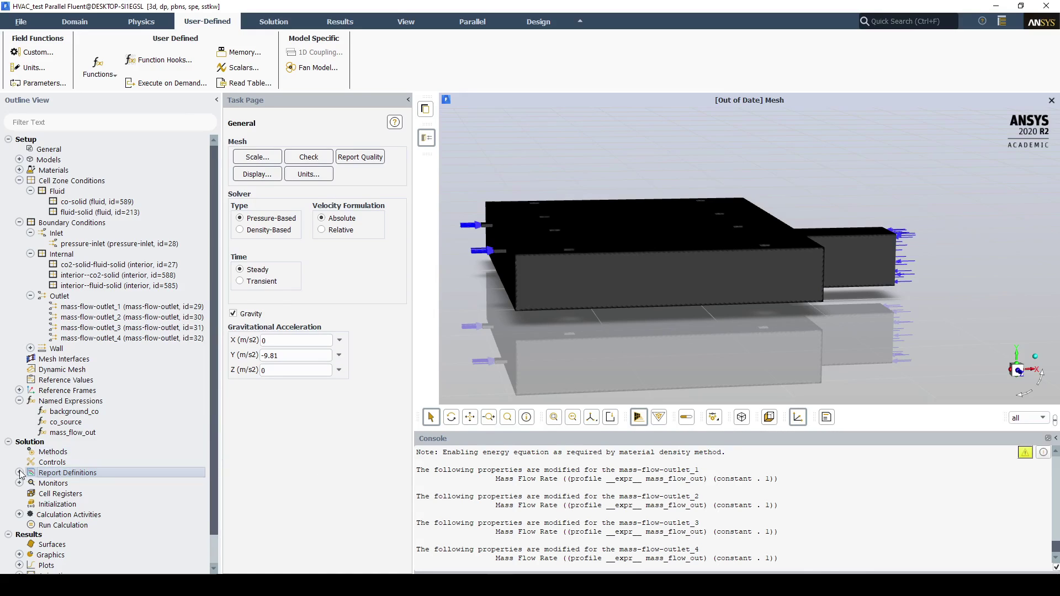
# - Start a new volume report definition of type Mass-Average and name it co_average
pyautogui.doubleClick(68, 473)
pyautogui.rightClick(69, 477)
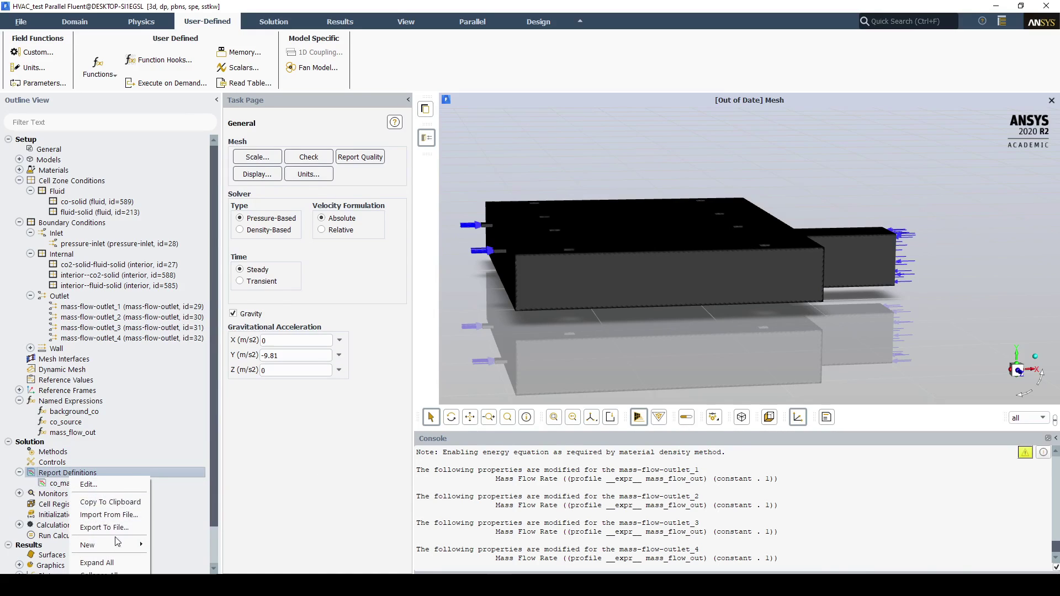
pyautogui.moveTo(122, 546)
pyautogui.moveTo(185, 540)
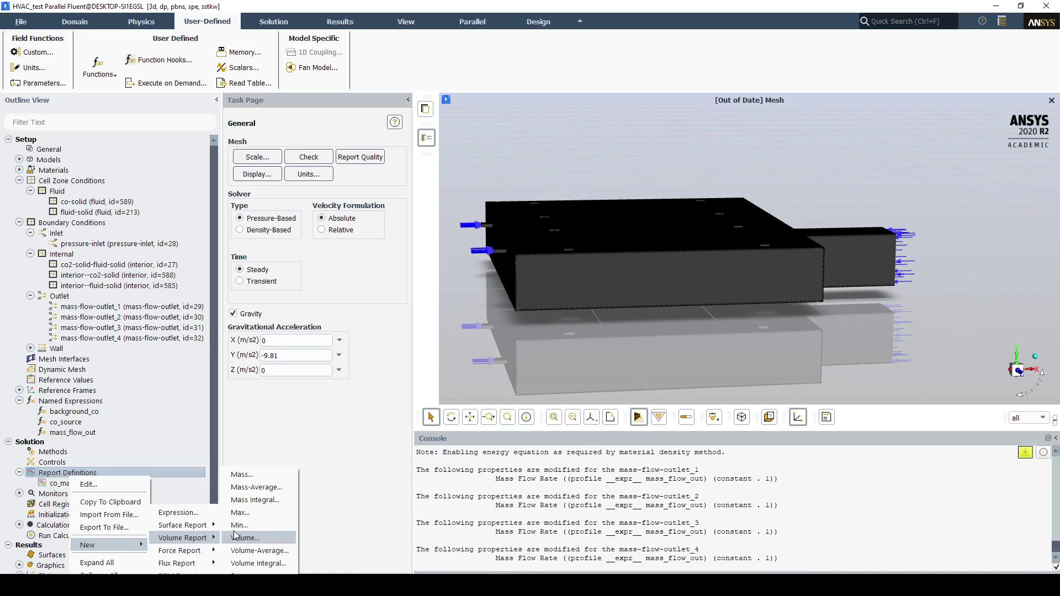
pyautogui.click(259, 487)
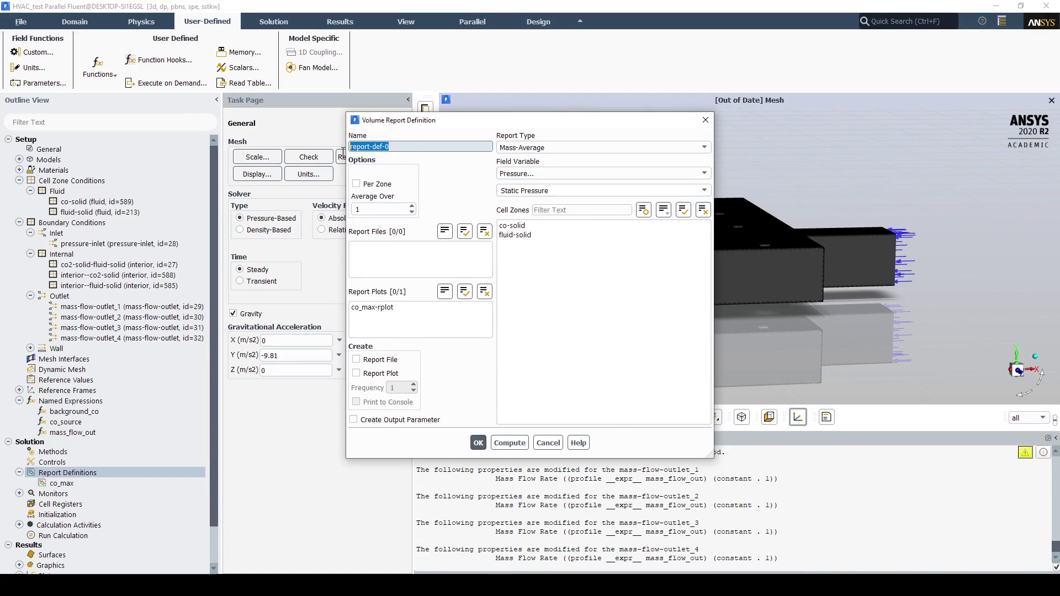
pyautogui.moveTo(390, 147); pyautogui.dragTo(345, 148)
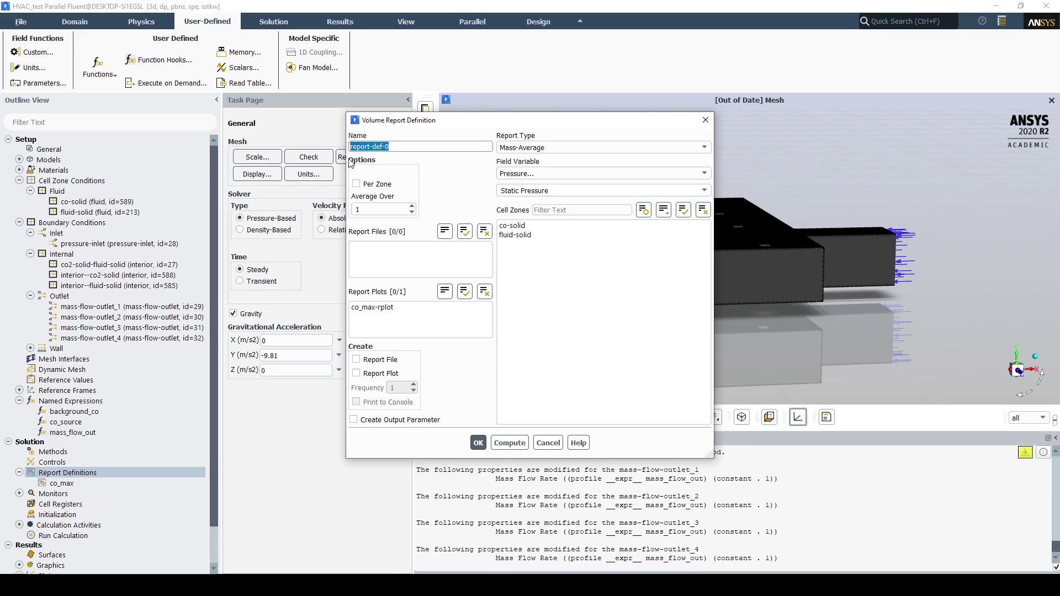
pyautogui.write('co_average')
# - Set co_average to use co_ppm over the co-solid and fluid-solid zones, with a report plot and console printing, and save it
pyautogui.click(615, 171)
pyautogui.click(600, 184)
pyautogui.click(512, 225)
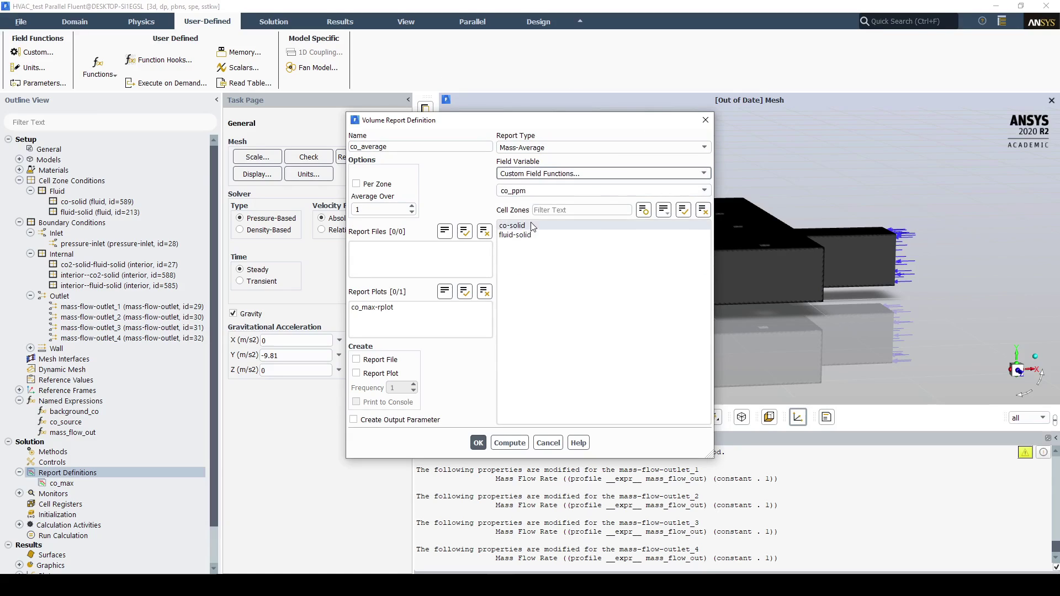
pyautogui.click(514, 235)
pyautogui.click(380, 375)
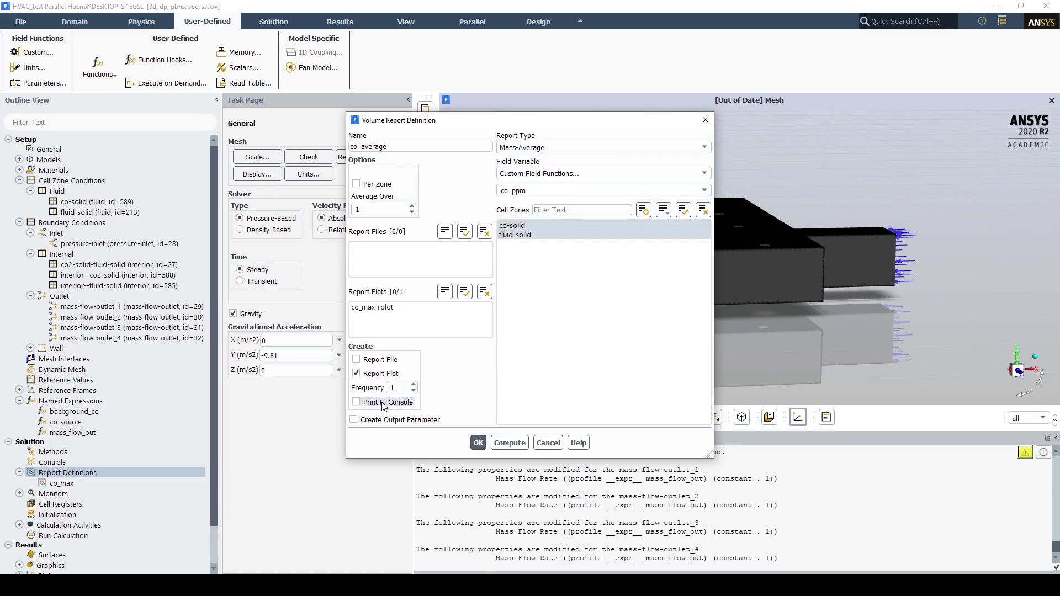
pyautogui.click(479, 443)
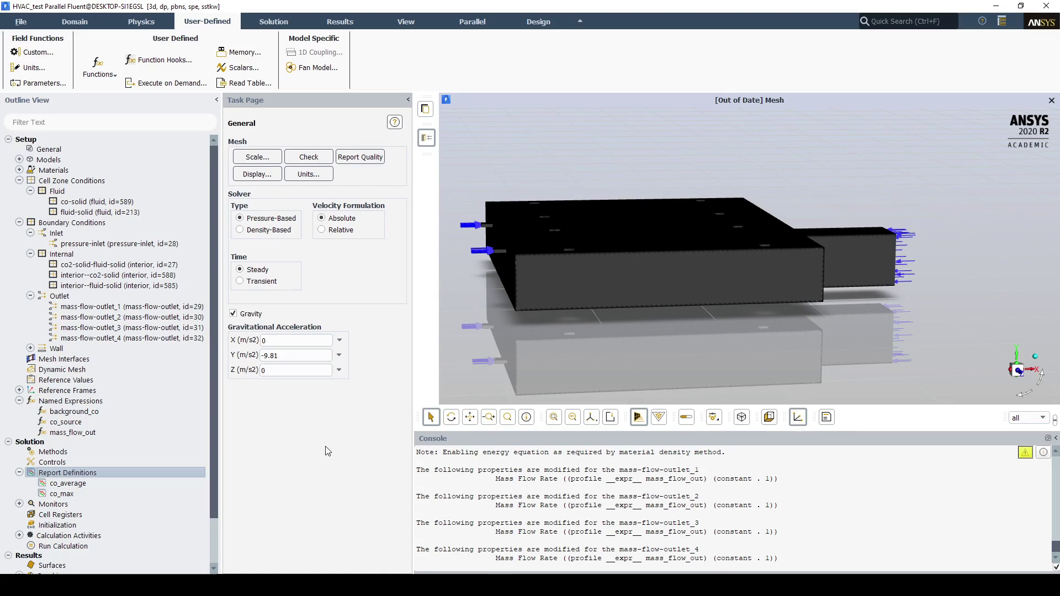
# - Start a new mass flow rate flux report definition for the pressure-inlet boundary and name it mass_flow_inlet
pyautogui.rightClick(191, 470)
pyautogui.moveTo(222, 539)
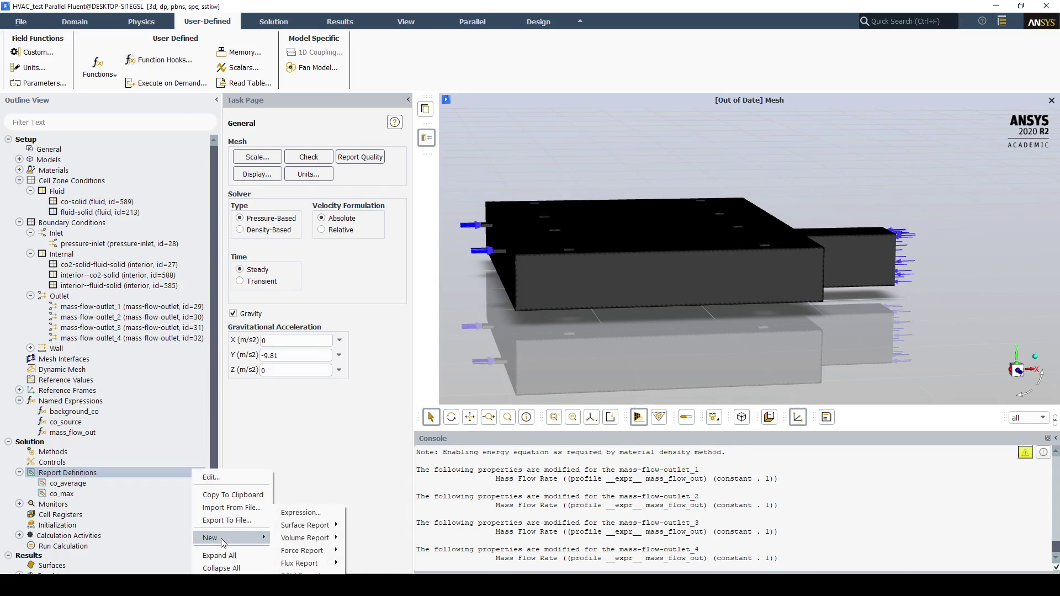
pyautogui.moveTo(309, 564)
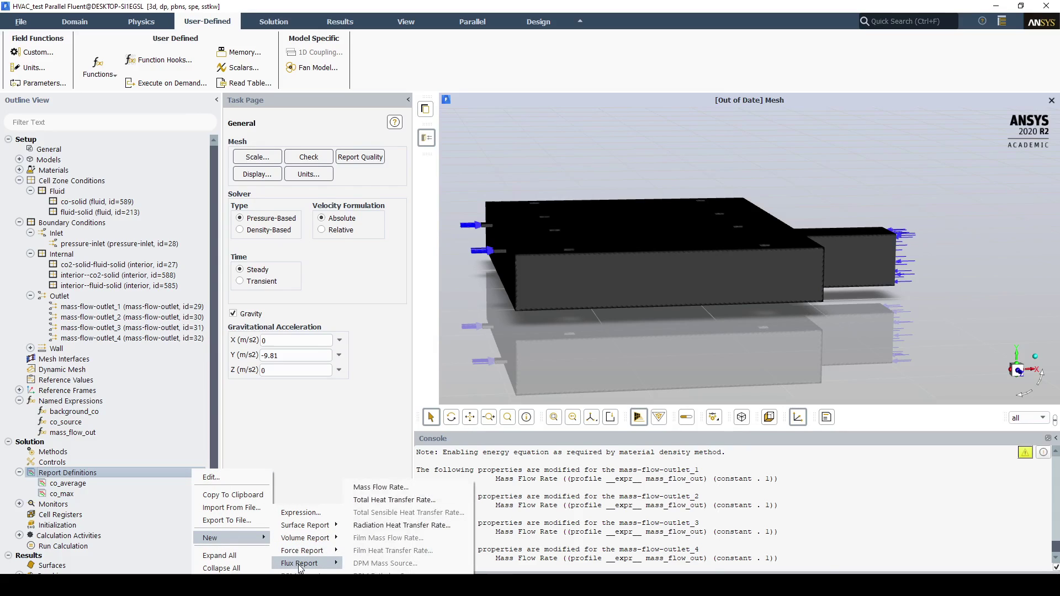
pyautogui.click(384, 488)
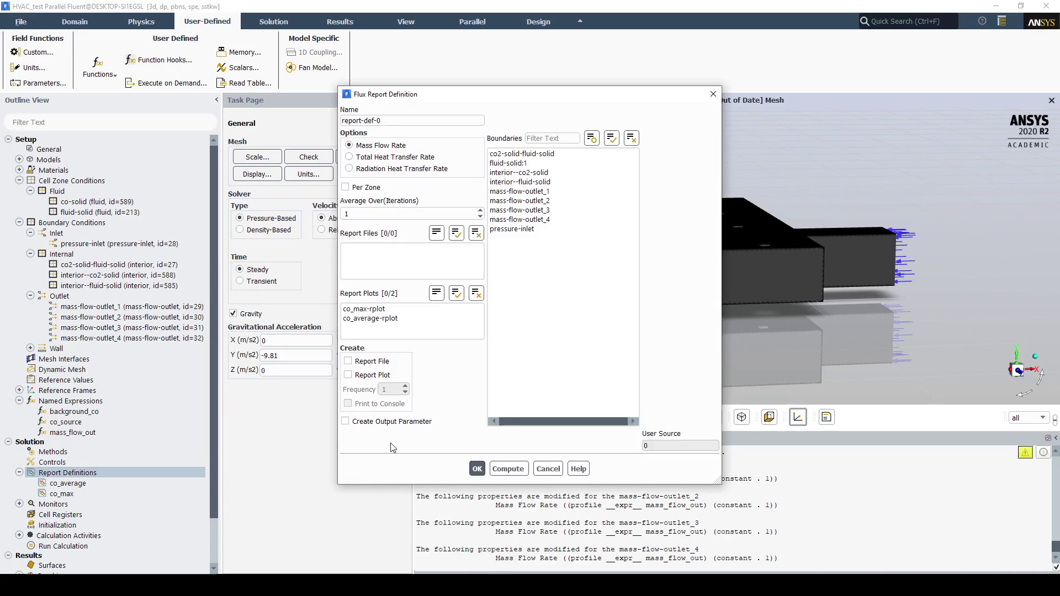
pyautogui.click(518, 229)
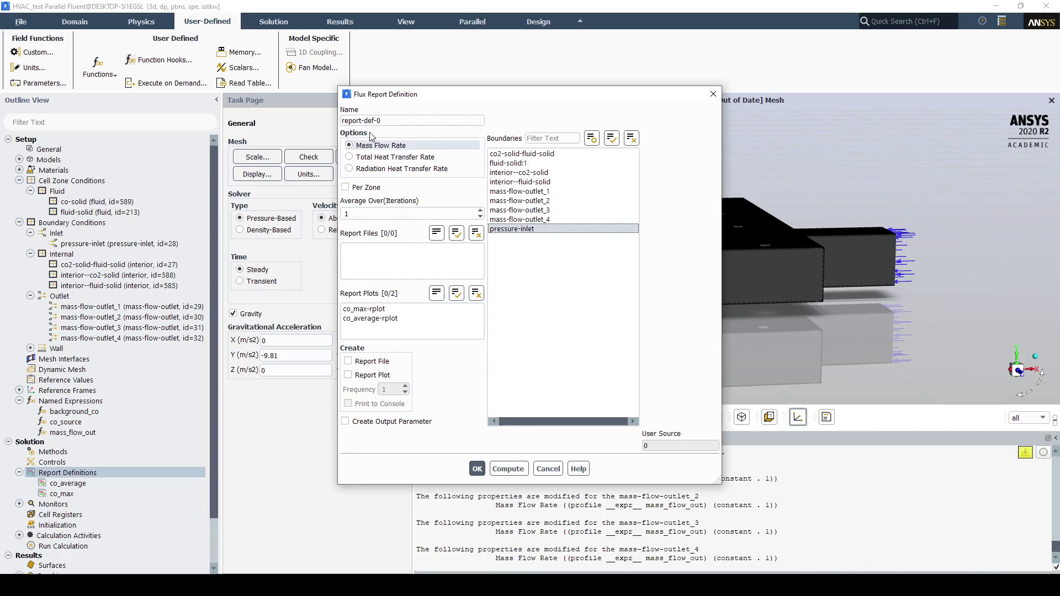
pyautogui.tripleClick(376, 120)
pyautogui.write('mass')
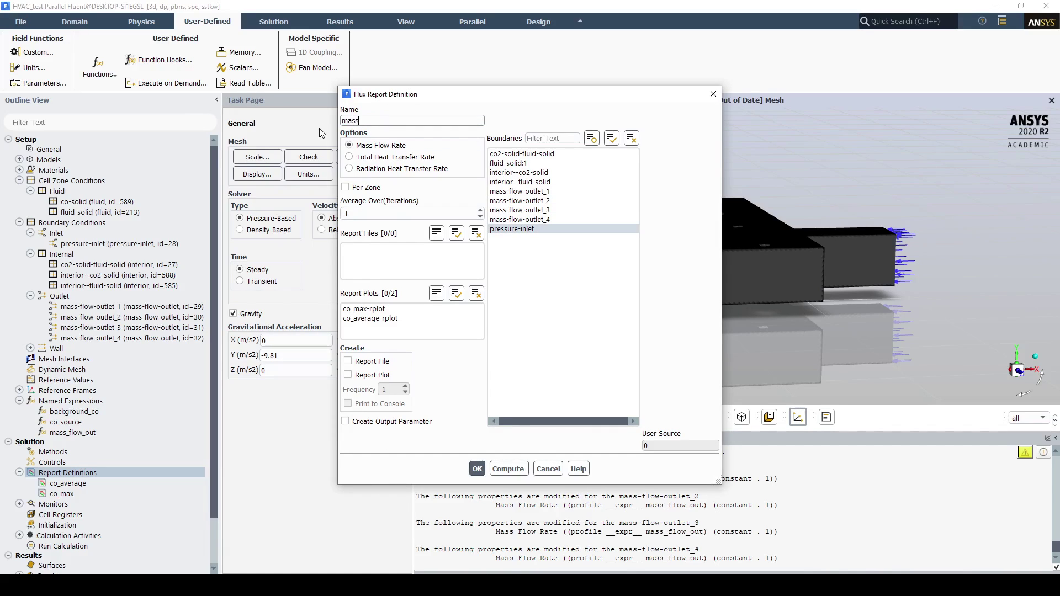
pyautogui.write('_flow_inlet')
# - Enable the report plot and console printing for the mass_flow_inlet report and save its definition
pyautogui.click(381, 375)
pyautogui.click(394, 404)
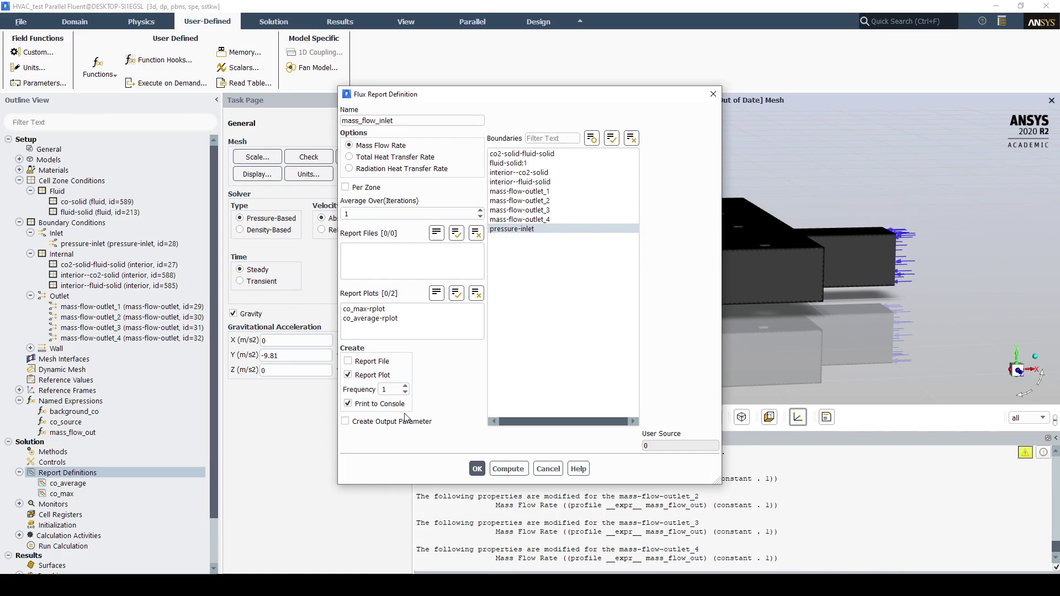
pyautogui.click(477, 469)
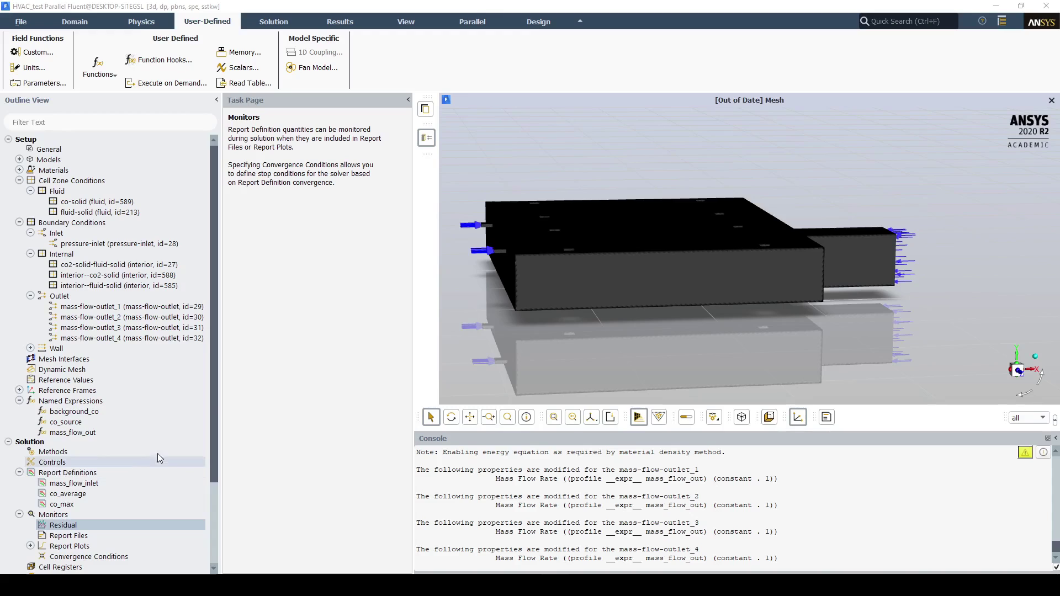
# - Initialize the solution with Standard Initialization, switch to Hybrid Initialization and reinitialize
pyautogui.moveTo(211, 399); pyautogui.dragTo(214, 461)
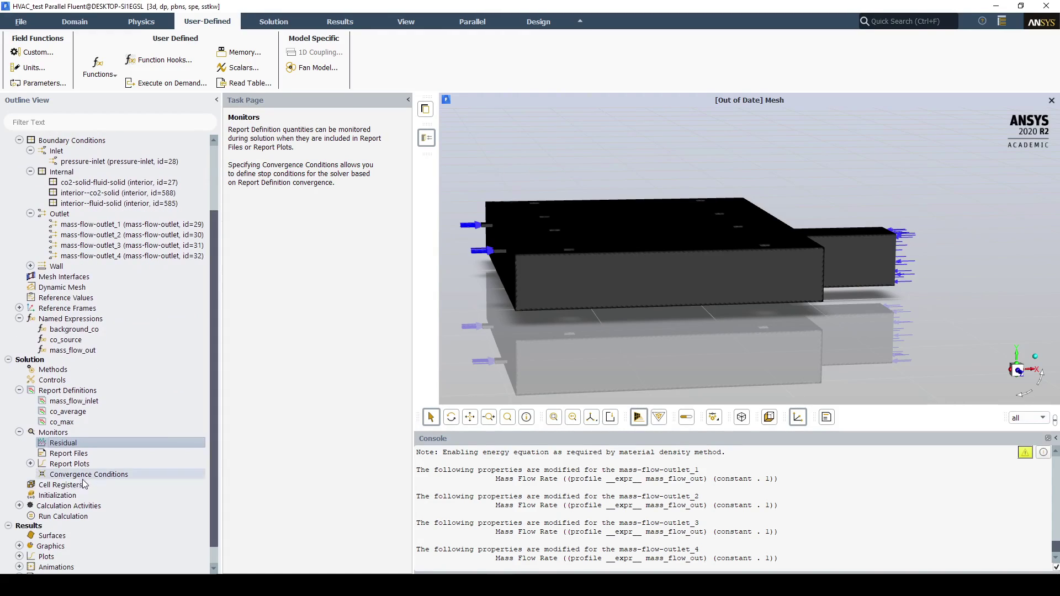
pyautogui.click(85, 497)
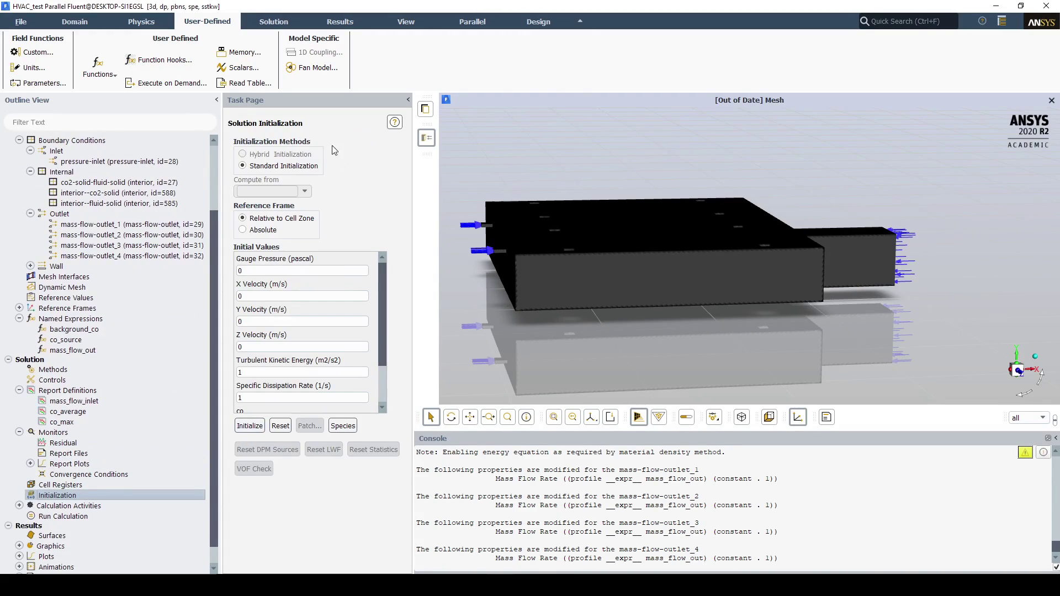
pyautogui.click(251, 426)
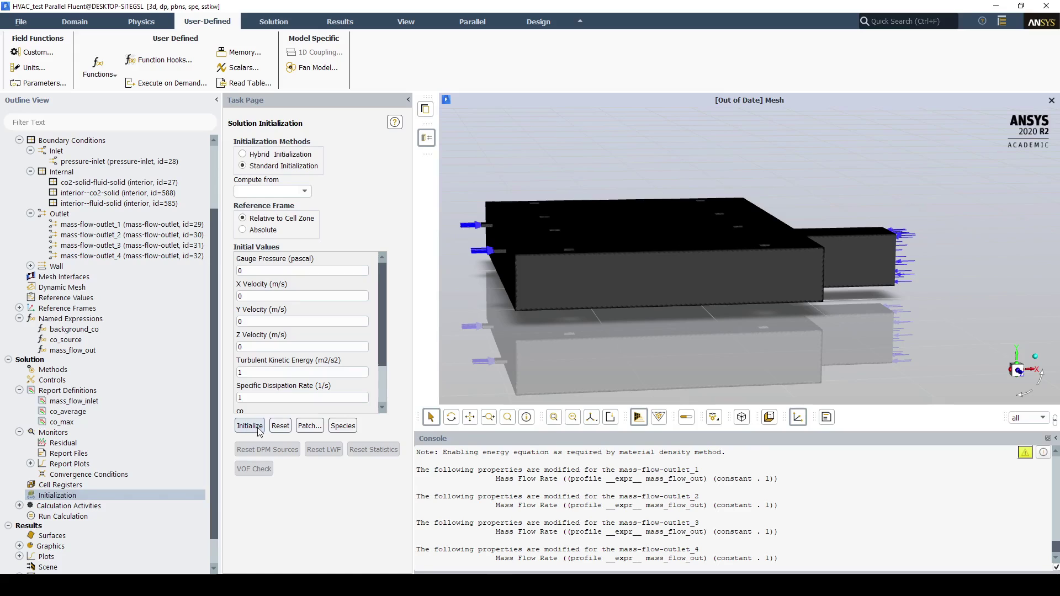
pyautogui.click(303, 159)
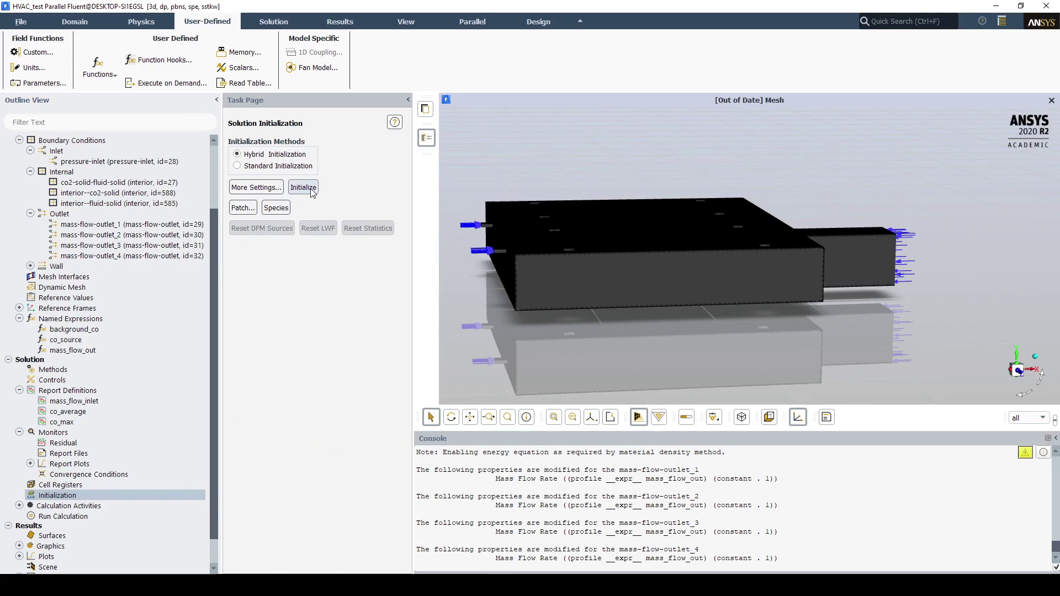
pyautogui.click(307, 190)
pyautogui.press('Return')
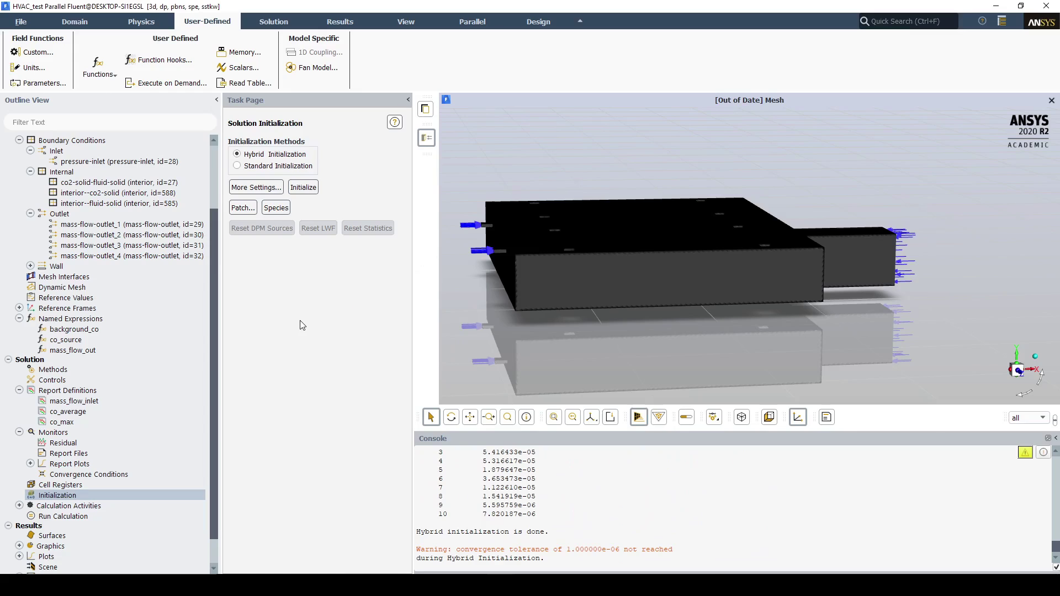
# - Patch the co variable with the value 8.253E-6 in the co-solid and fluid-solid zones
pyautogui.click(250, 210)
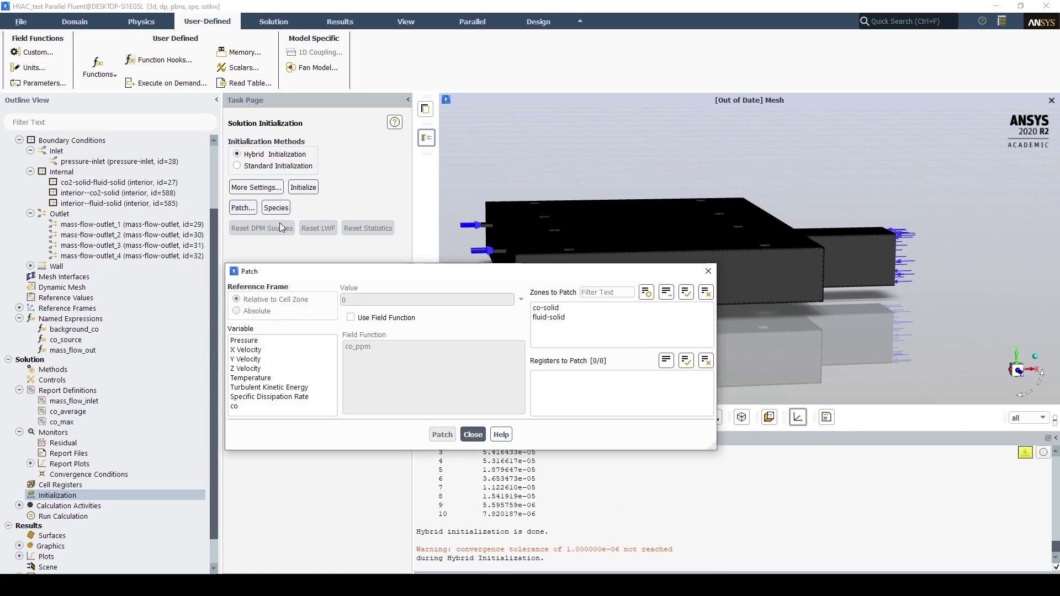
pyautogui.click(248, 406)
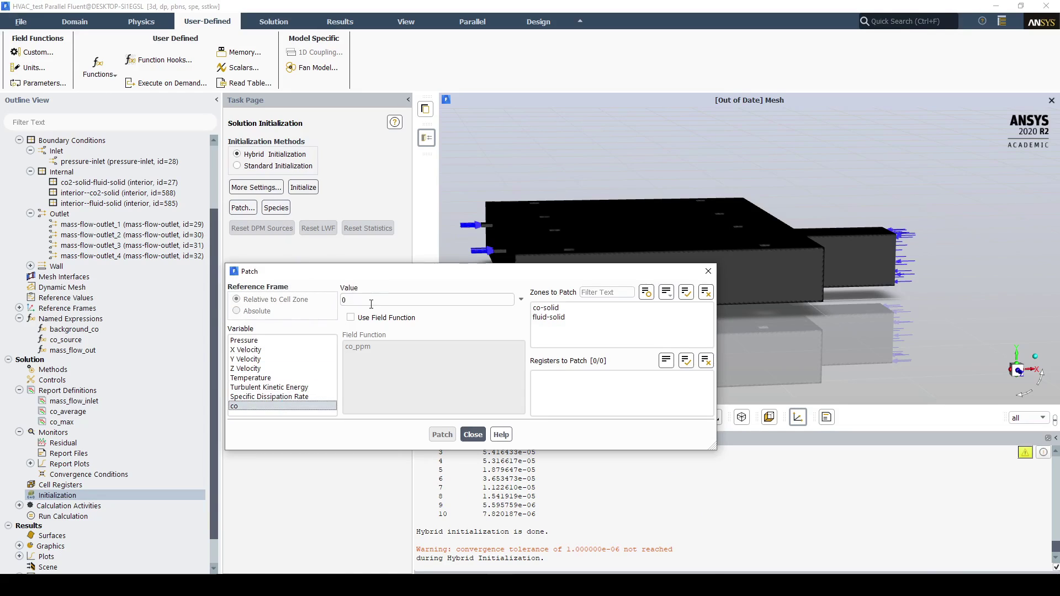
pyautogui.click(373, 303)
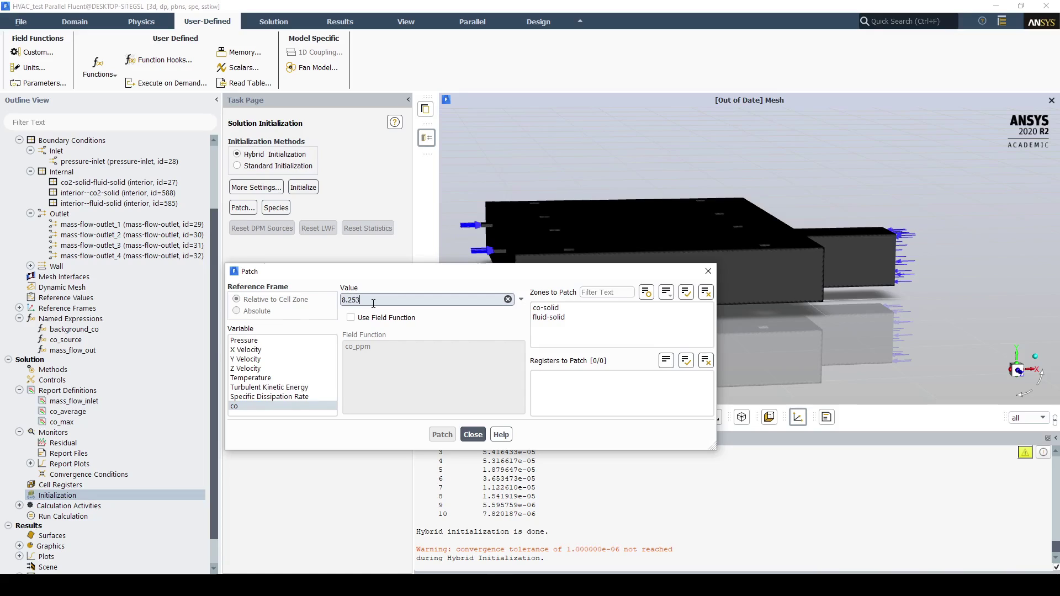
pyautogui.write('8.253E-6')
pyautogui.click(546, 308)
pyautogui.click(548, 316)
pyautogui.click(442, 433)
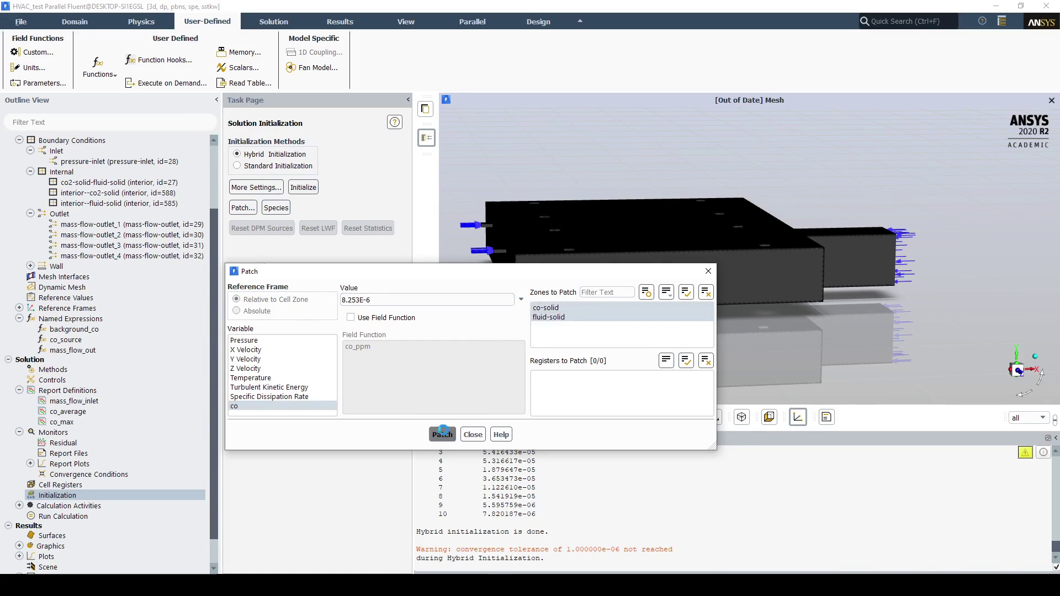
pyautogui.click(708, 271)
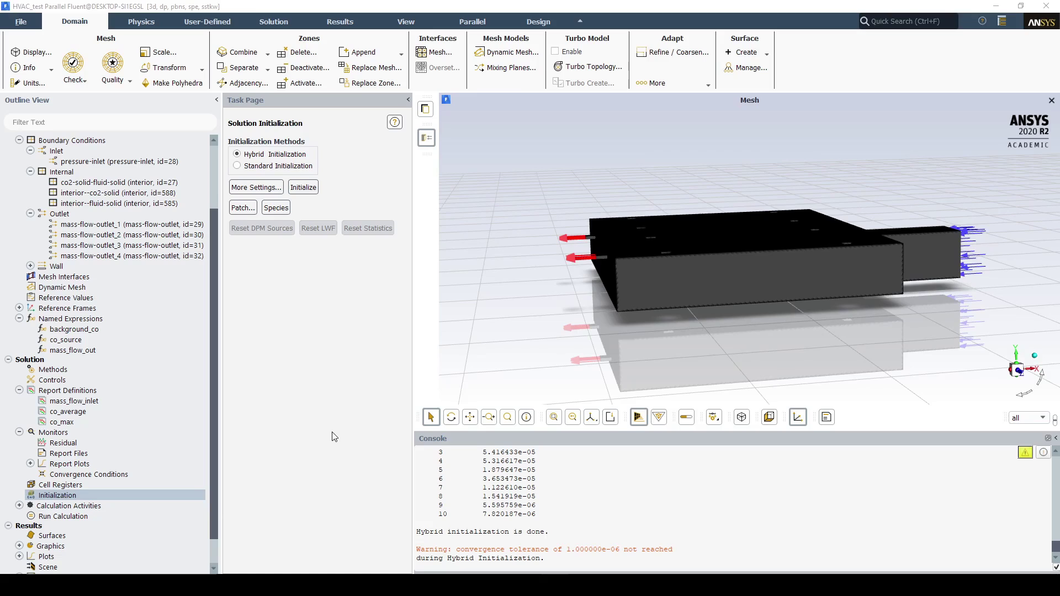
# - Run the calculation for 20 iterations
pyautogui.click(164, 516)
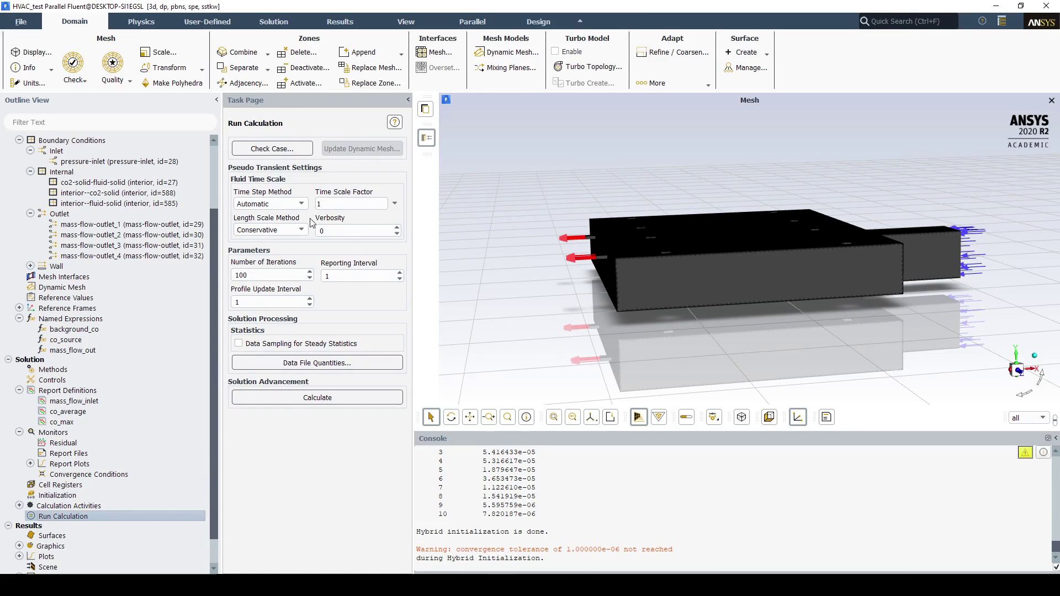
pyautogui.doubleClick(260, 275)
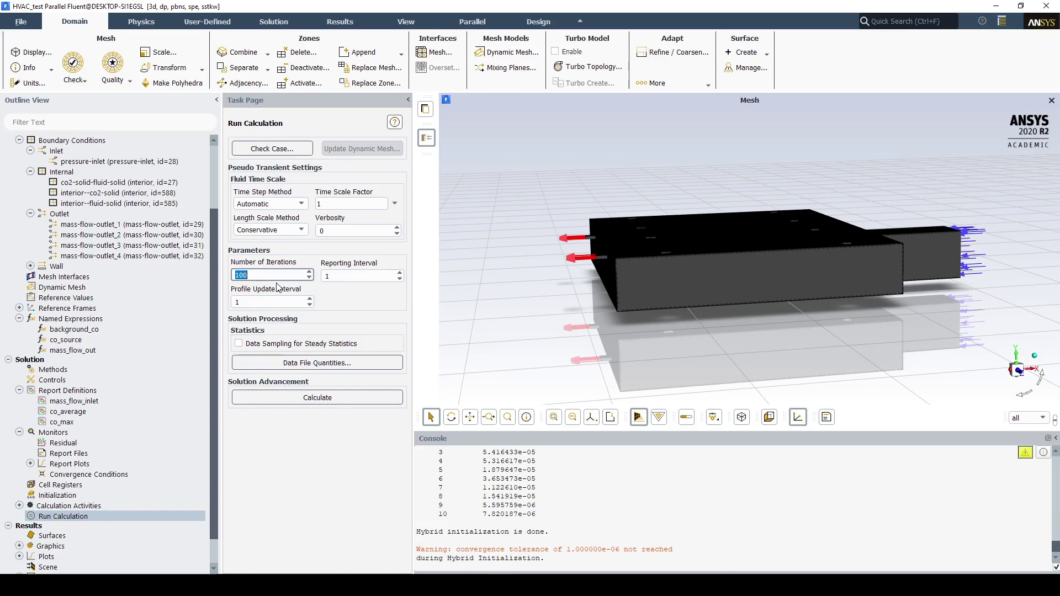
pyautogui.write('20')
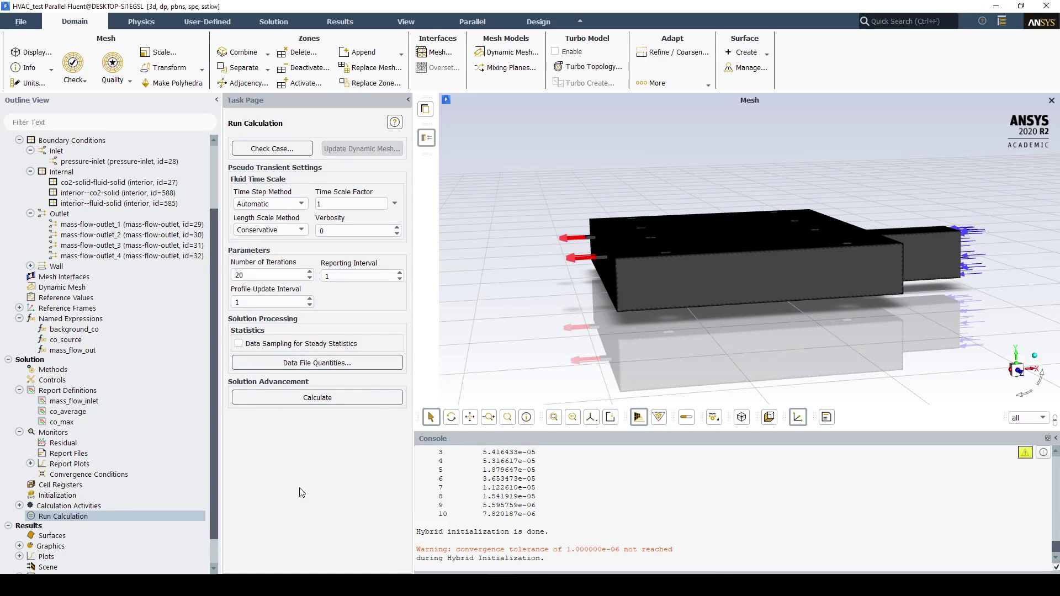
pyautogui.click(310, 398)
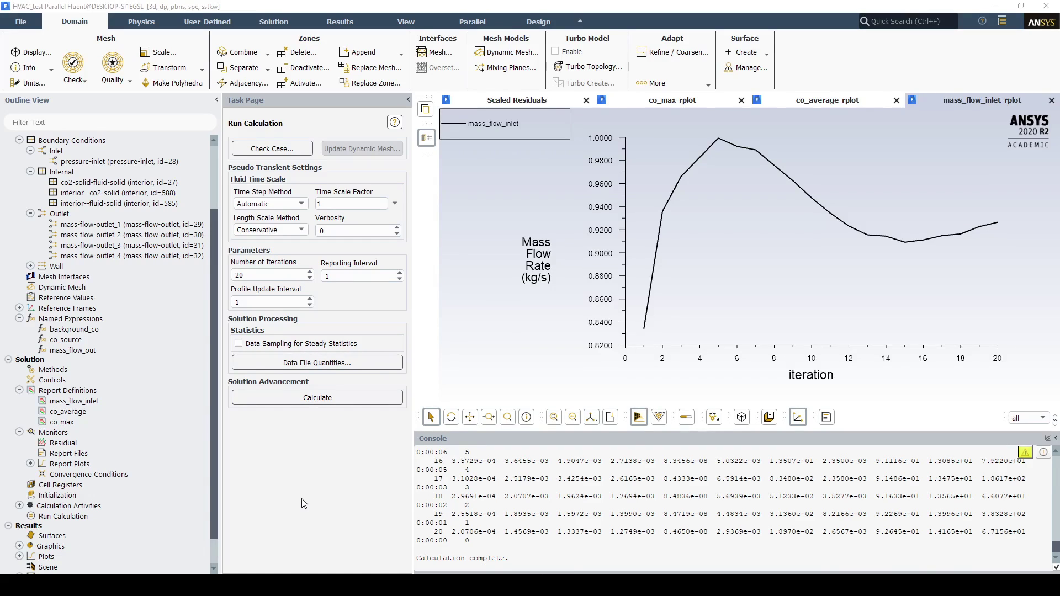
# - Clear the data of all report plots with the console's clear-data command (c-d) in /solve/report-plots, selecting them with *
pyautogui.click(526, 558)
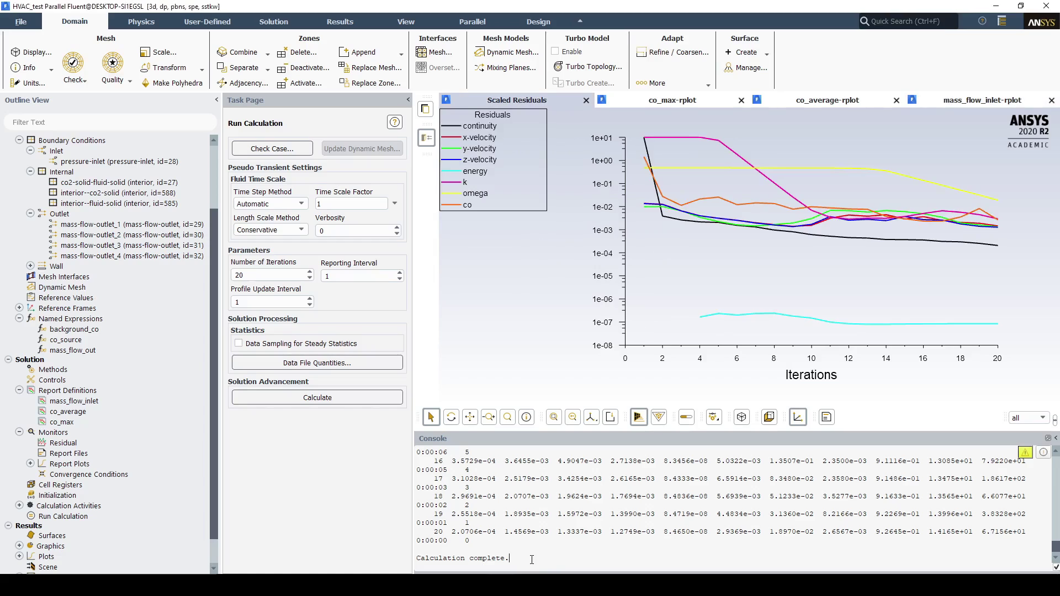
pyautogui.press('Return')
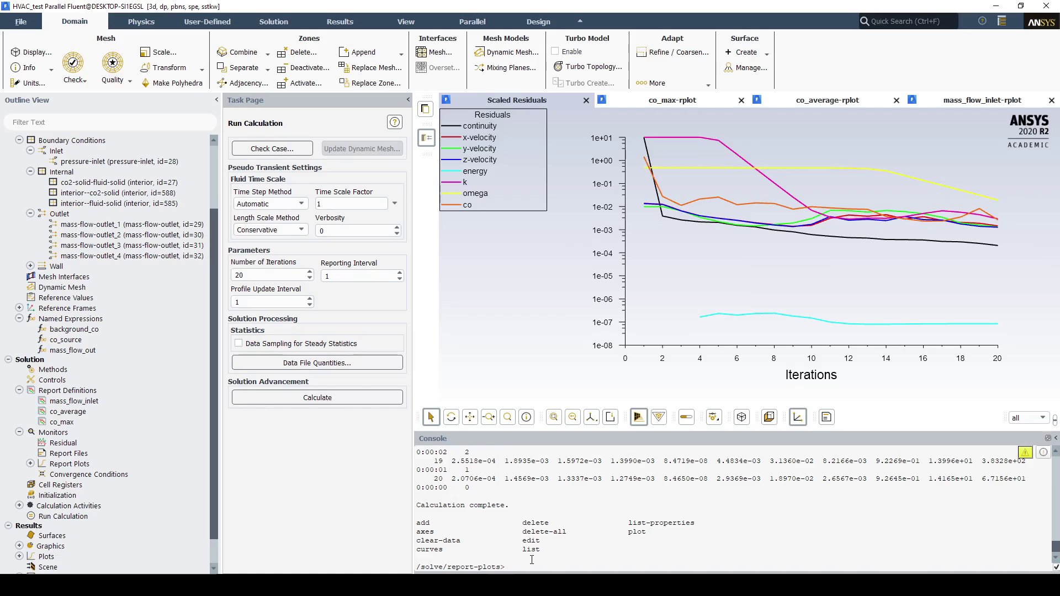
pyautogui.write('c-d')
pyautogui.press('Return')
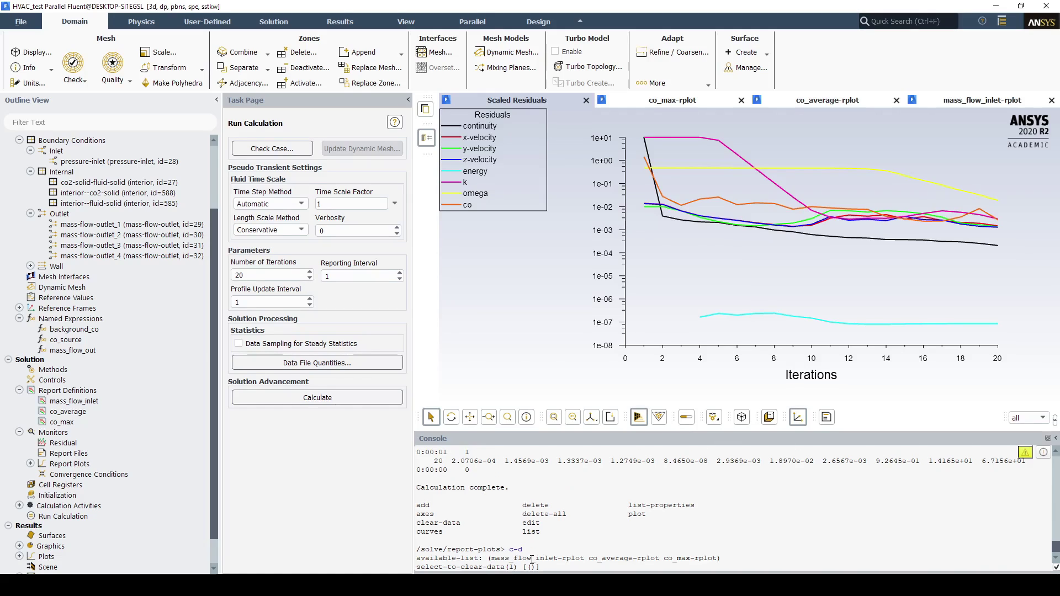
pyautogui.write('*')
pyautogui.press('Return')
pyautogui.press('Return')
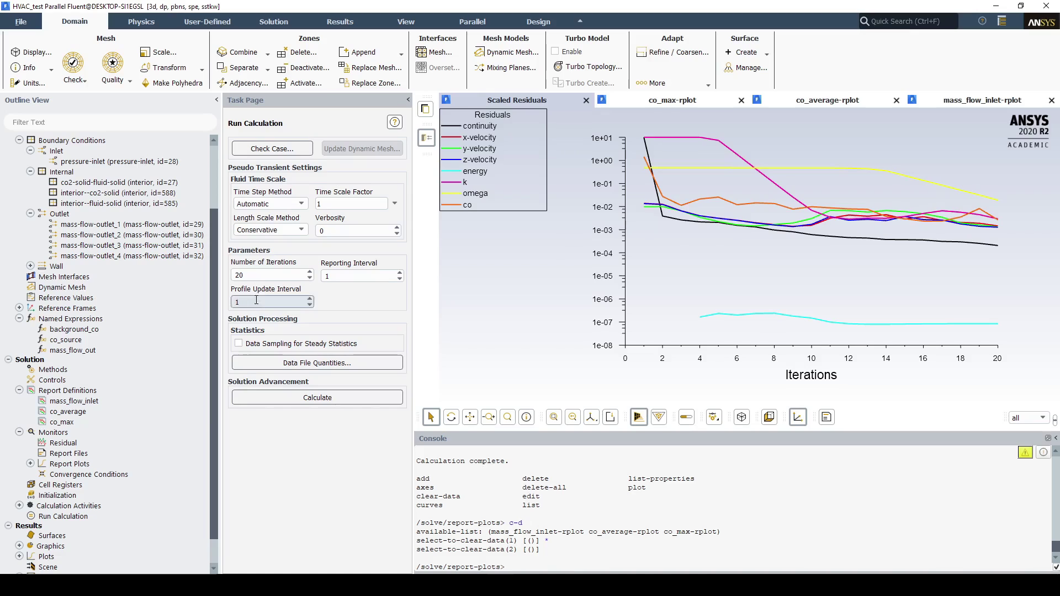
# - Run the calculation for 100 iterations and review the co_average and mass_flow_inlet report plots
pyautogui.doubleClick(258, 276)
pyautogui.write('100')
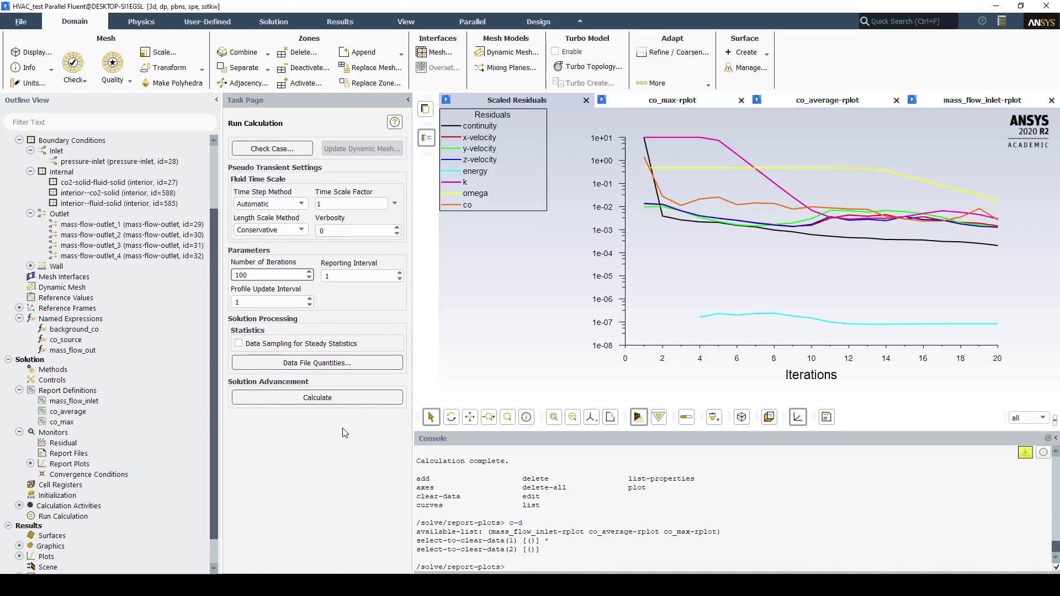
pyautogui.click(325, 397)
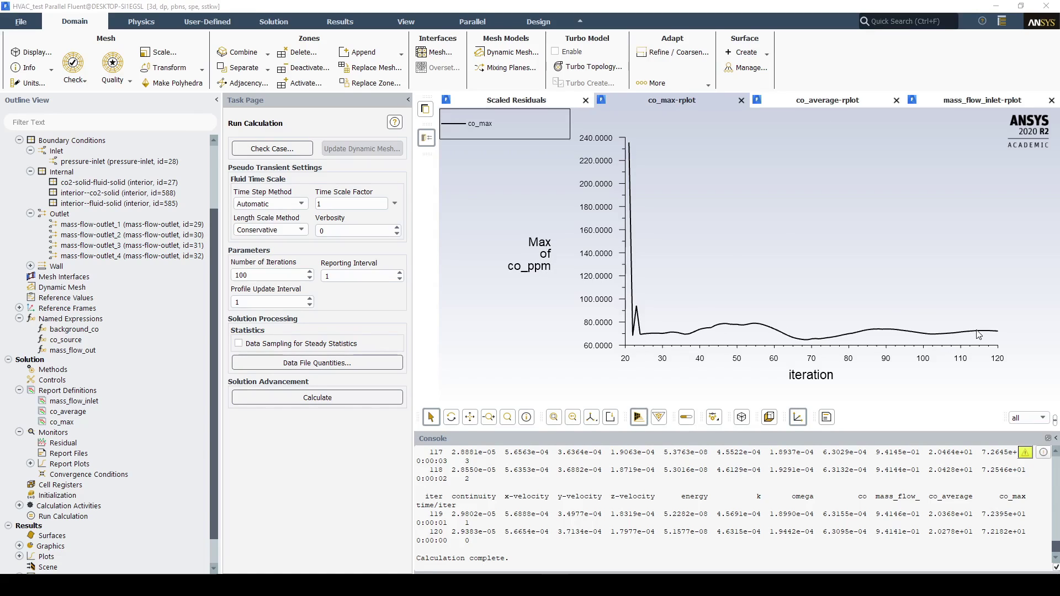
pyautogui.click(830, 102)
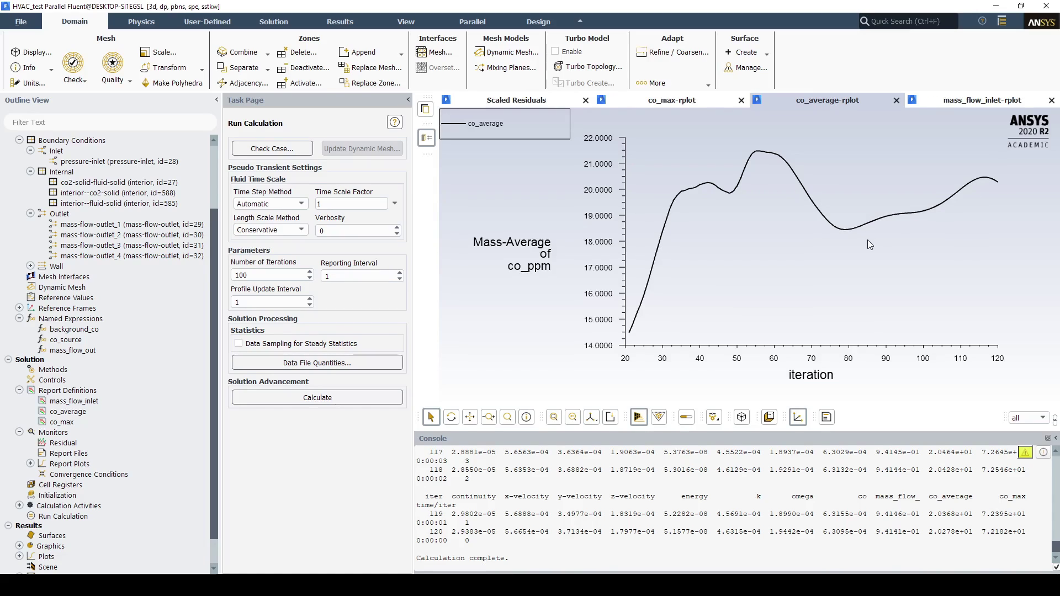
pyautogui.click(934, 102)
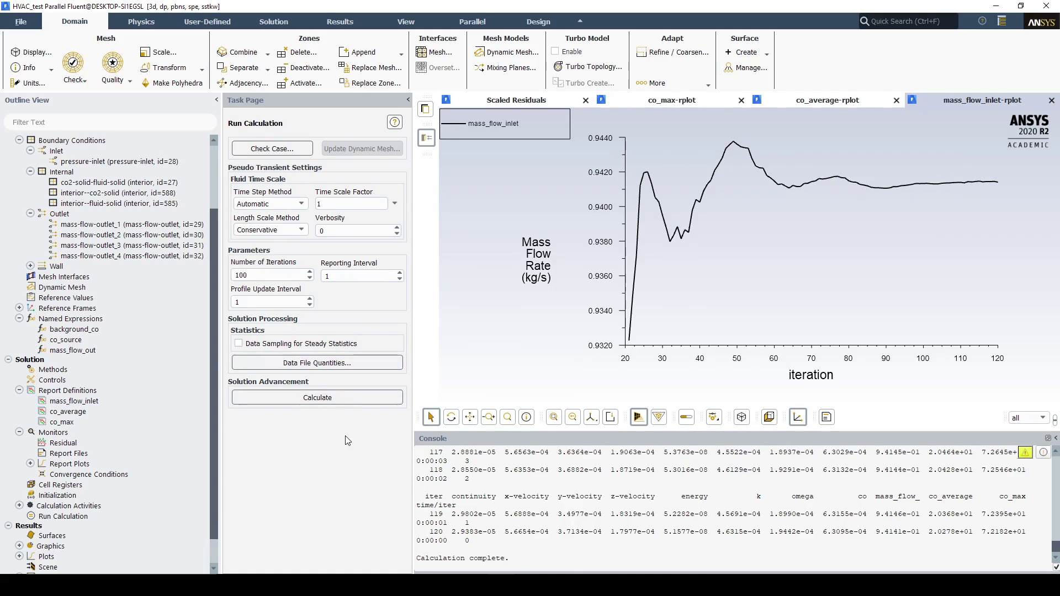
# - Set the time scale factor to 0.5, run another 100 iterations and check the co_average and mass_flow_inlet plots
pyautogui.doubleClick(341, 204)
pyautogui.click(299, 397)
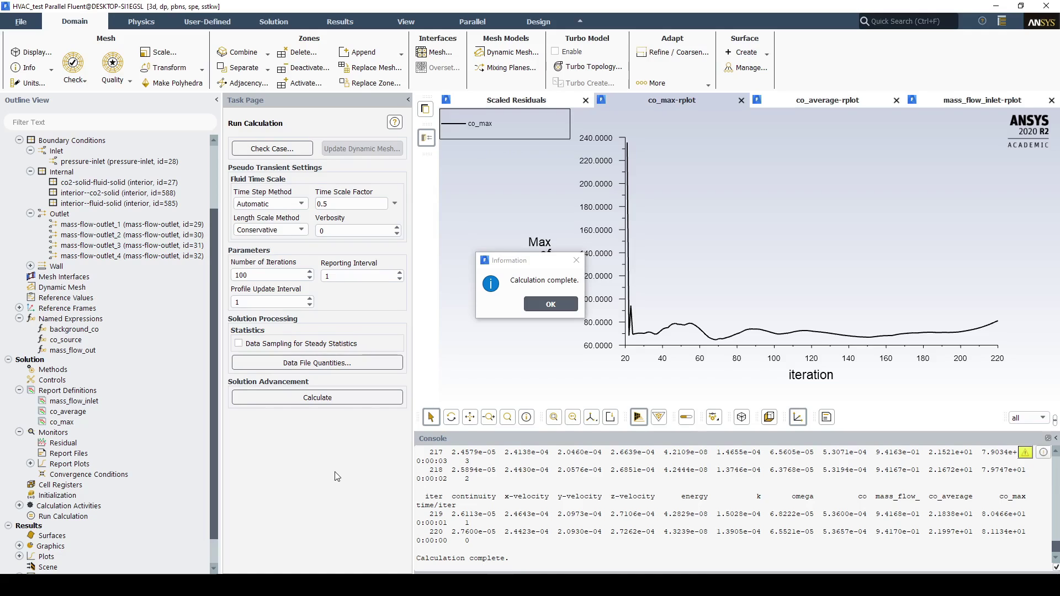
pyautogui.click(550, 303)
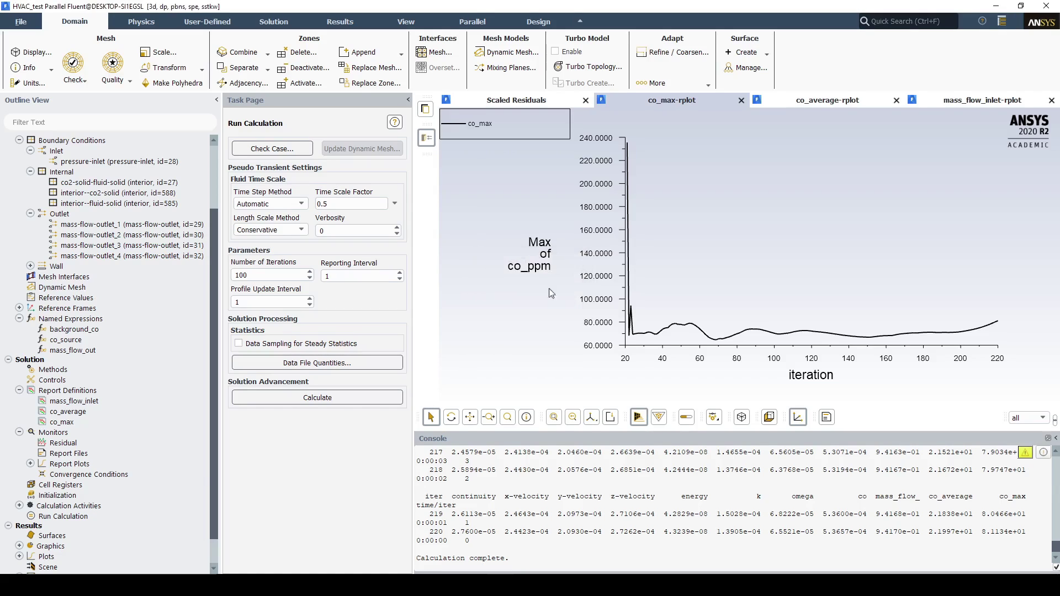
pyautogui.click(837, 100)
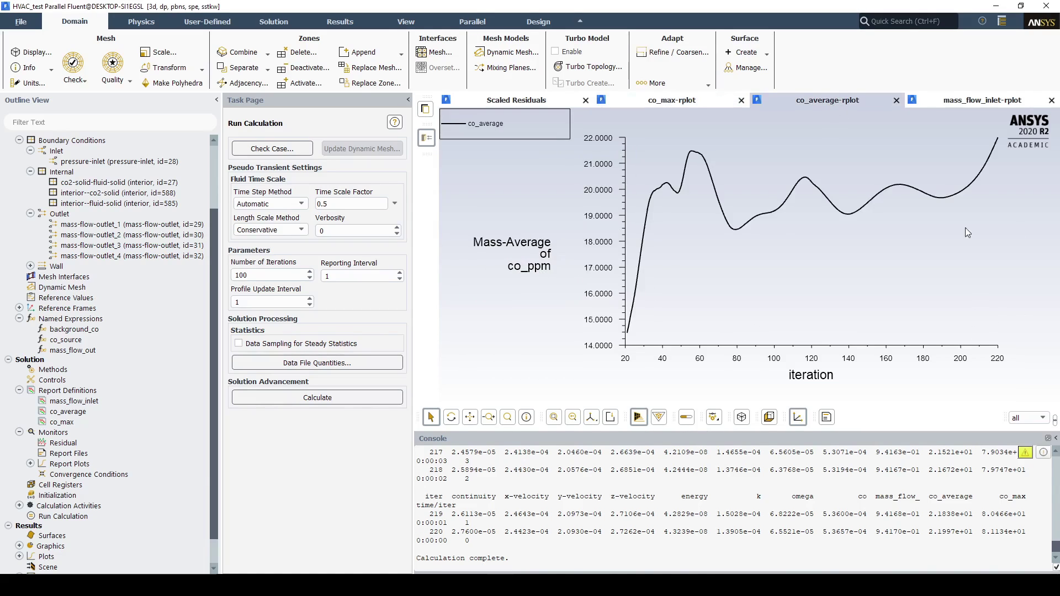
pyautogui.click(985, 100)
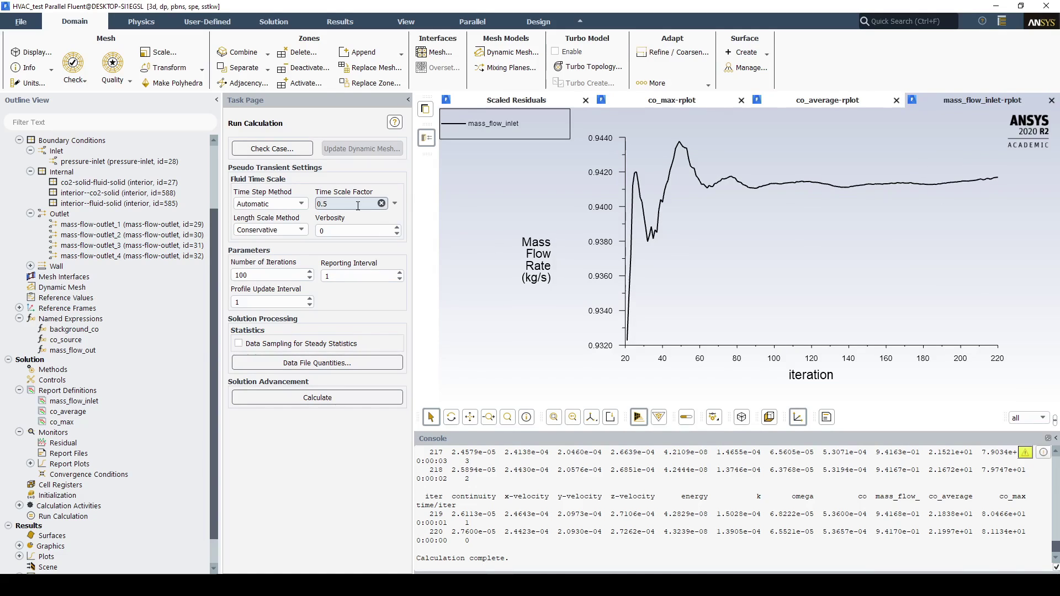
# - Set the time scale factor to 0.1, run 200 more iterations and review the three report plots
pyautogui.press('BackSpace')
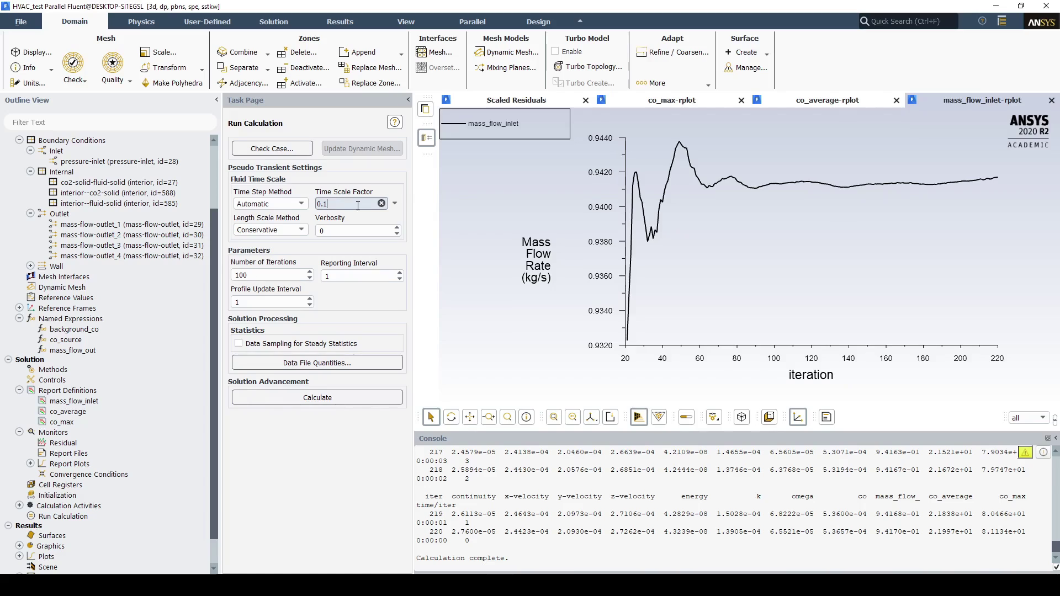
pyautogui.doubleClick(250, 276)
pyautogui.write('20')
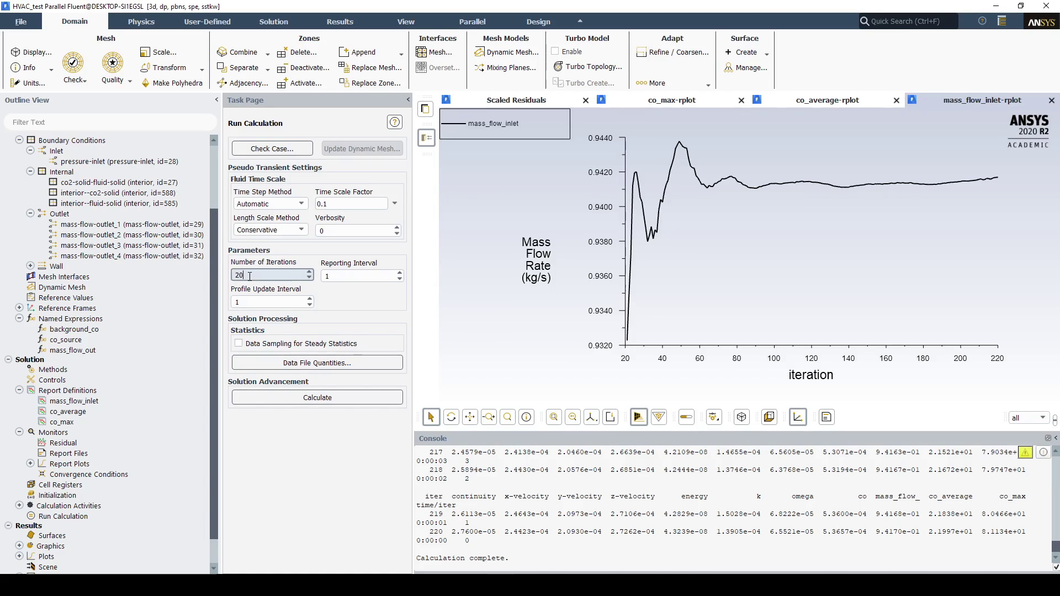
pyautogui.click(304, 397)
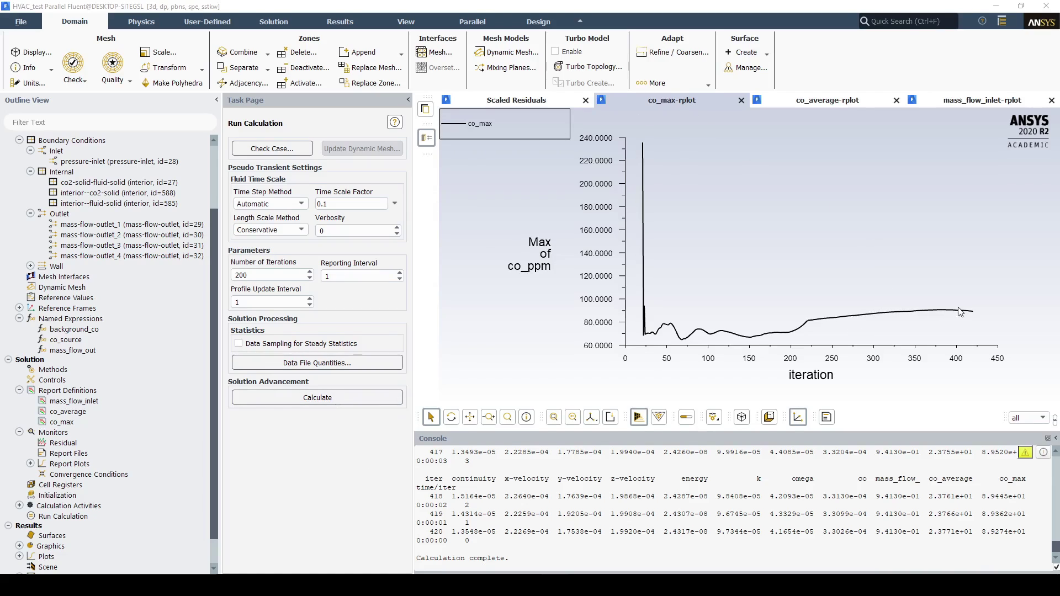
pyautogui.click(826, 103)
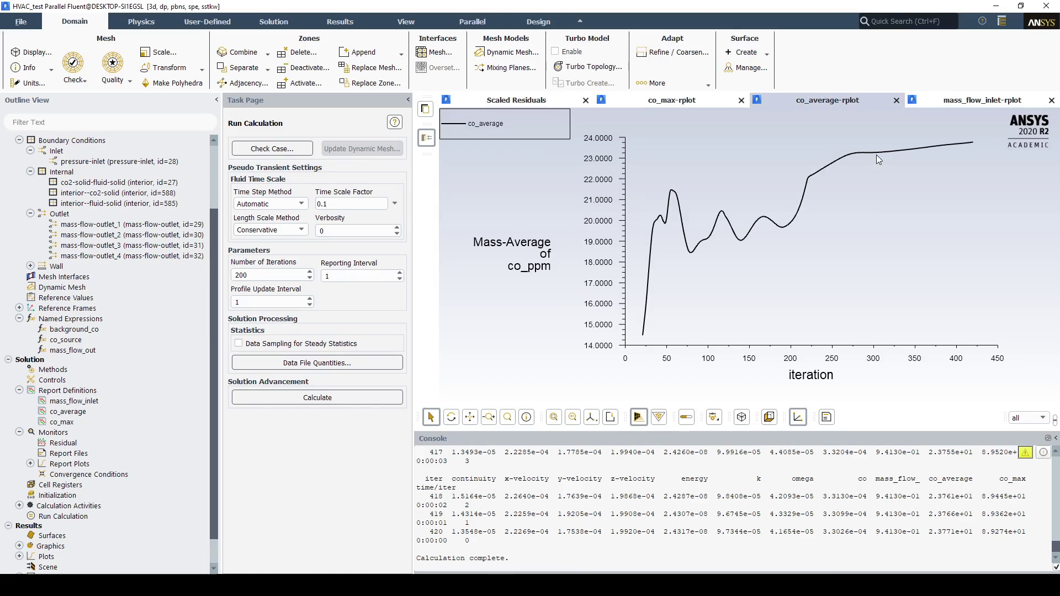
pyautogui.click(962, 105)
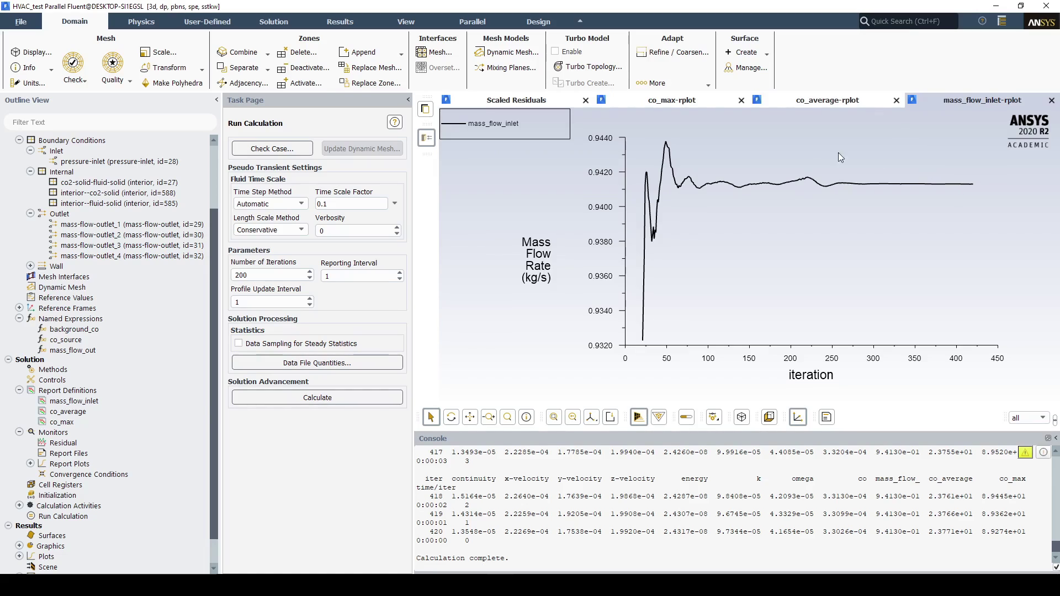
pyautogui.click(700, 104)
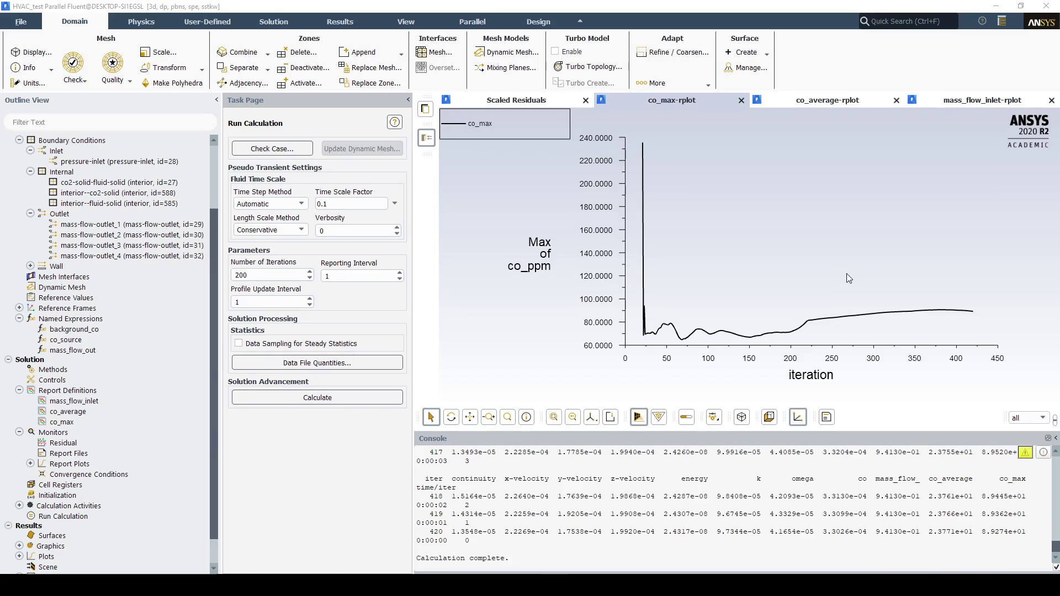
# - Compute the maximum volume integral of the custom field function co_ppm over the co-solid and fluid-solid zones
pyautogui.scroll(-1, 120, 418)
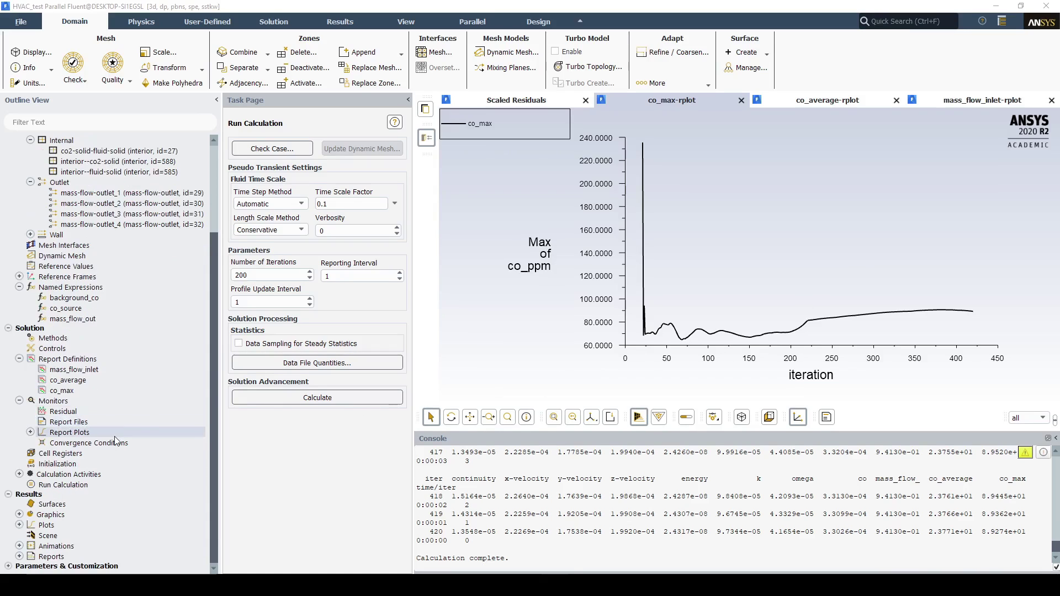
pyautogui.click(20, 557)
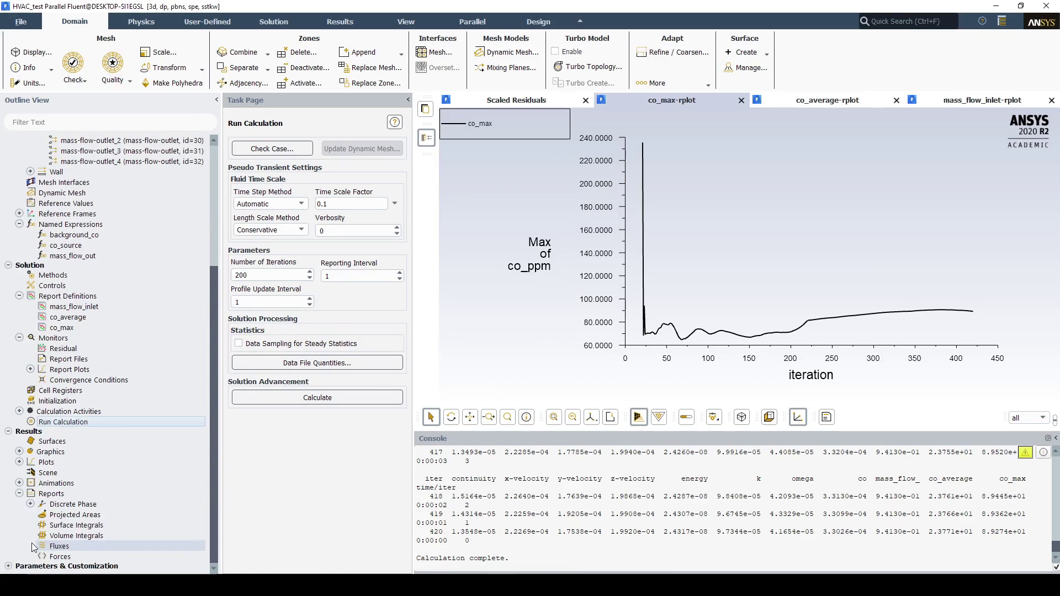
pyautogui.click(70, 535)
pyautogui.doubleClick(70, 535)
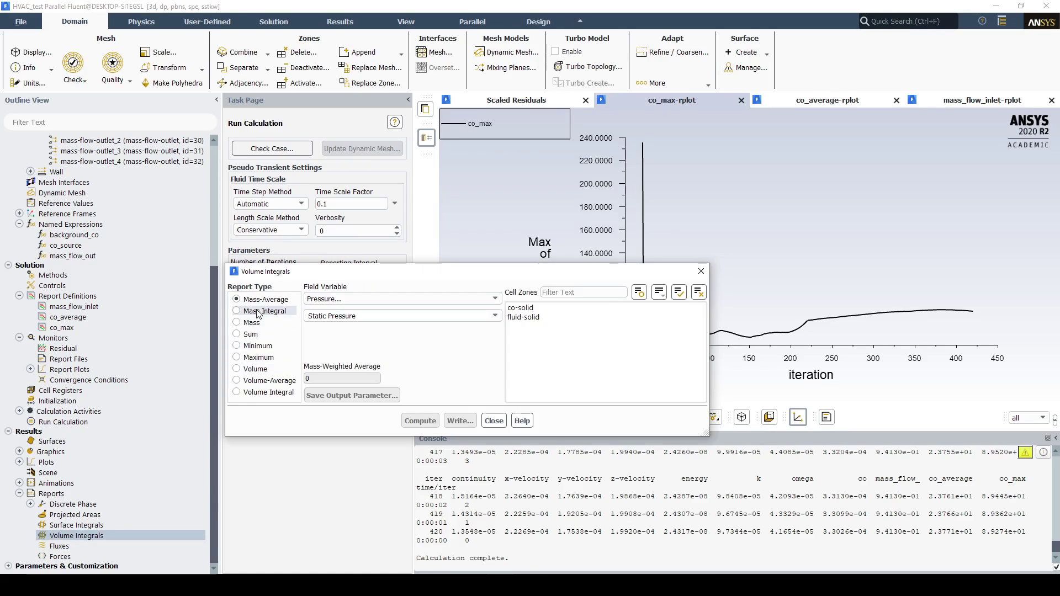
pyautogui.click(271, 358)
pyautogui.click(388, 300)
pyautogui.click(449, 308)
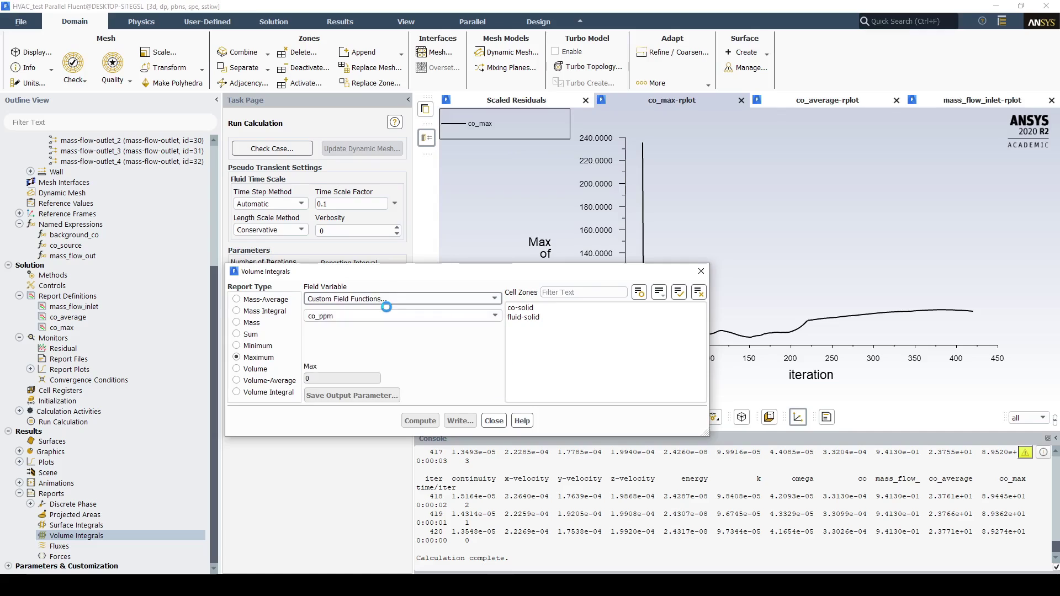
pyautogui.moveTo(519, 308); pyautogui.dragTo(519, 318)
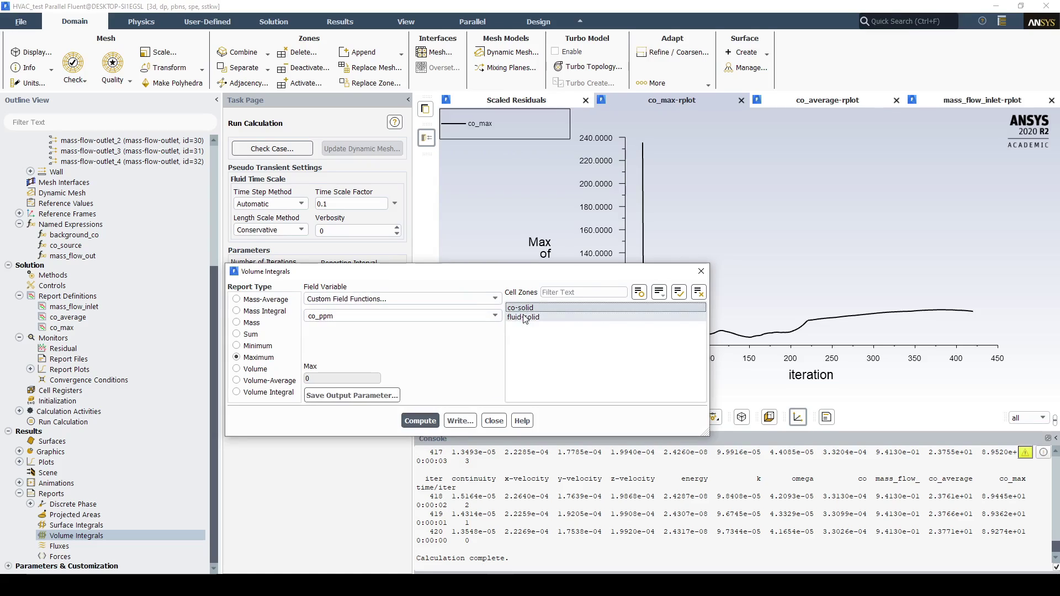
pyautogui.click(420, 421)
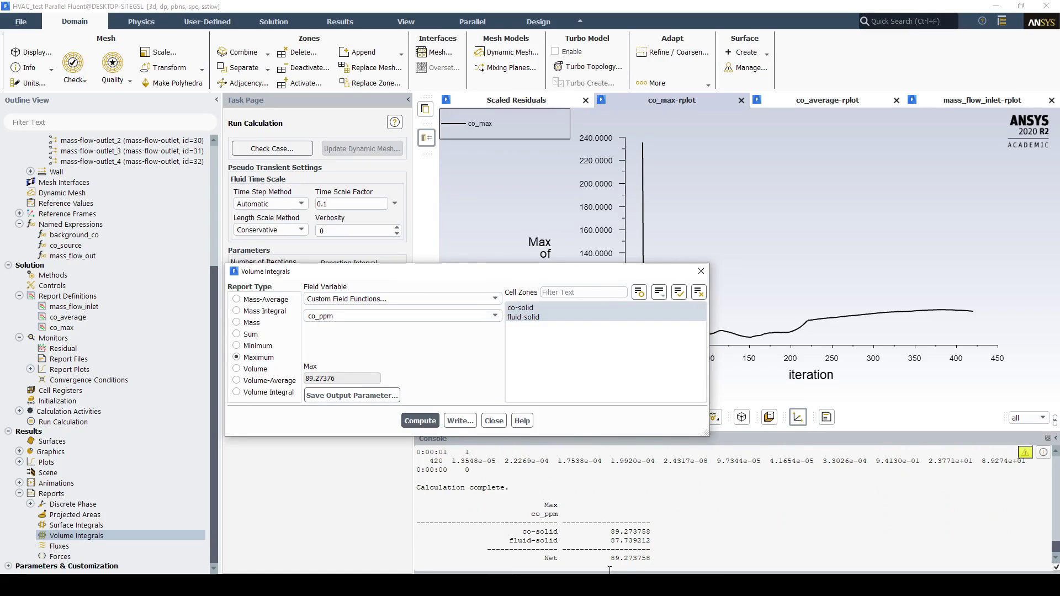
pyautogui.moveTo(610, 560); pyautogui.dragTo(620, 560)
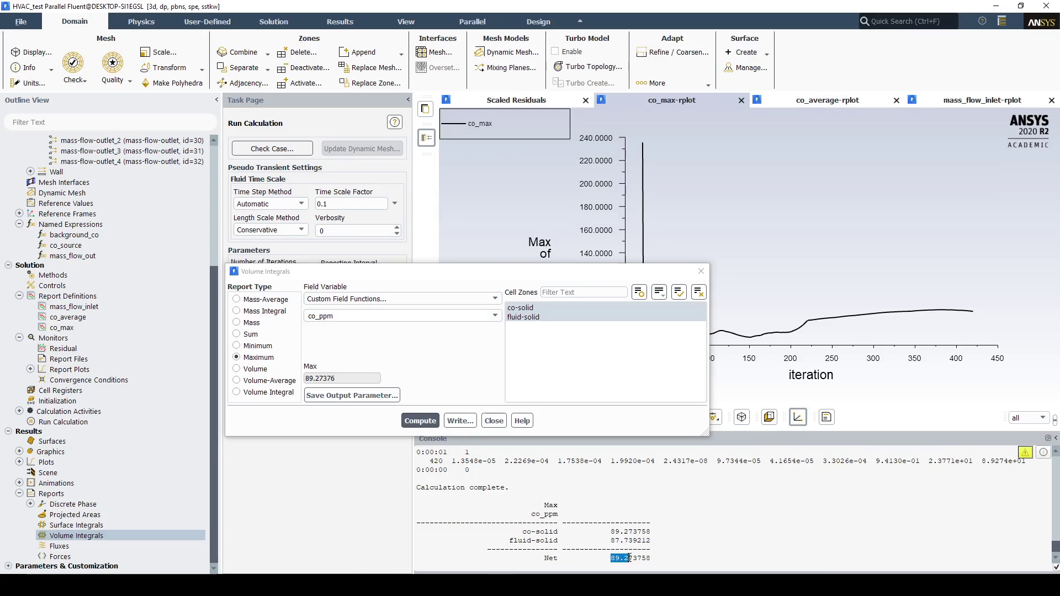
# - Compute the mass-average of co_ppm over the same two cell zones and close the volume integrals
pyautogui.click(257, 301)
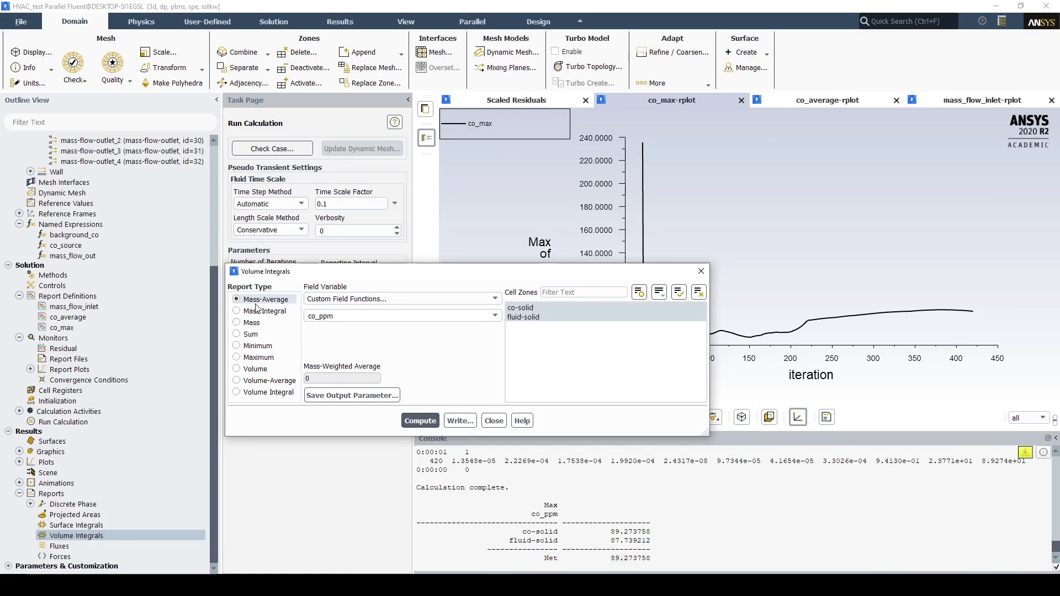
pyautogui.click(420, 421)
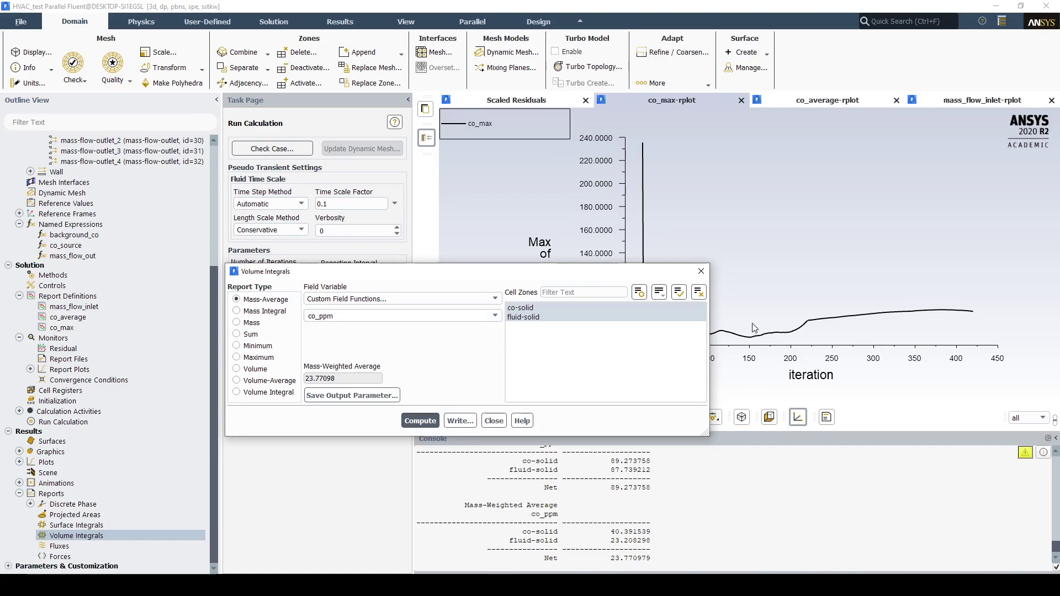
pyautogui.click(702, 272)
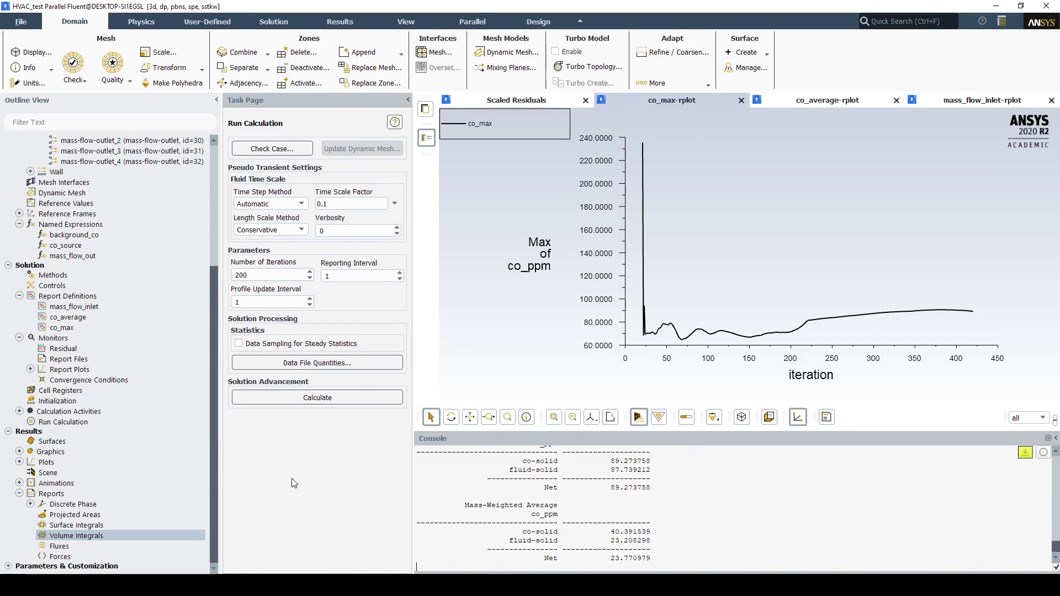
# - Display the mesh faces of all surfaces and view the model from an angle
pyautogui.click(19, 452)
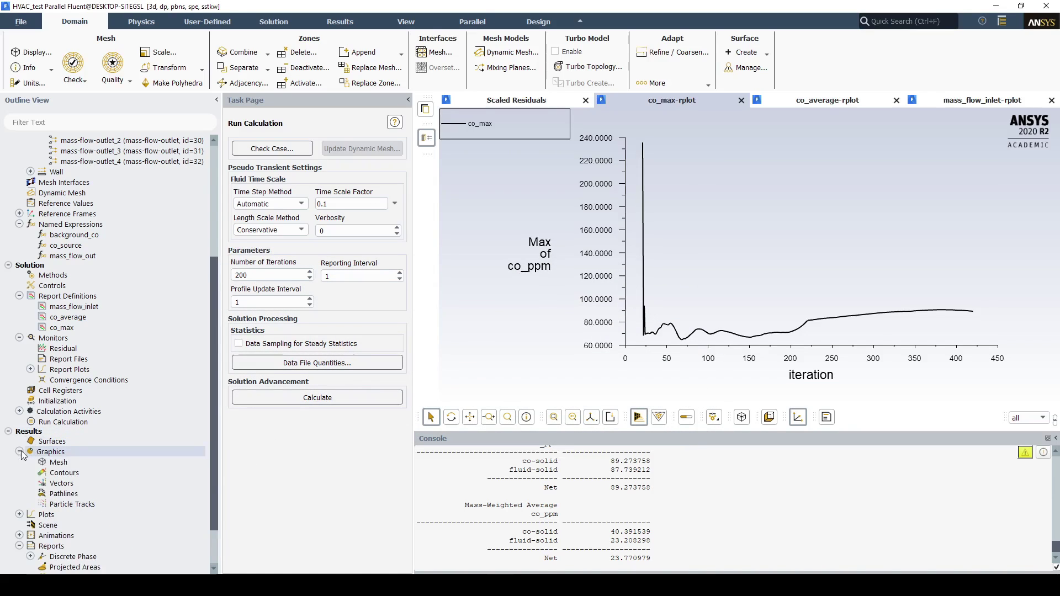
pyautogui.click(744, 52)
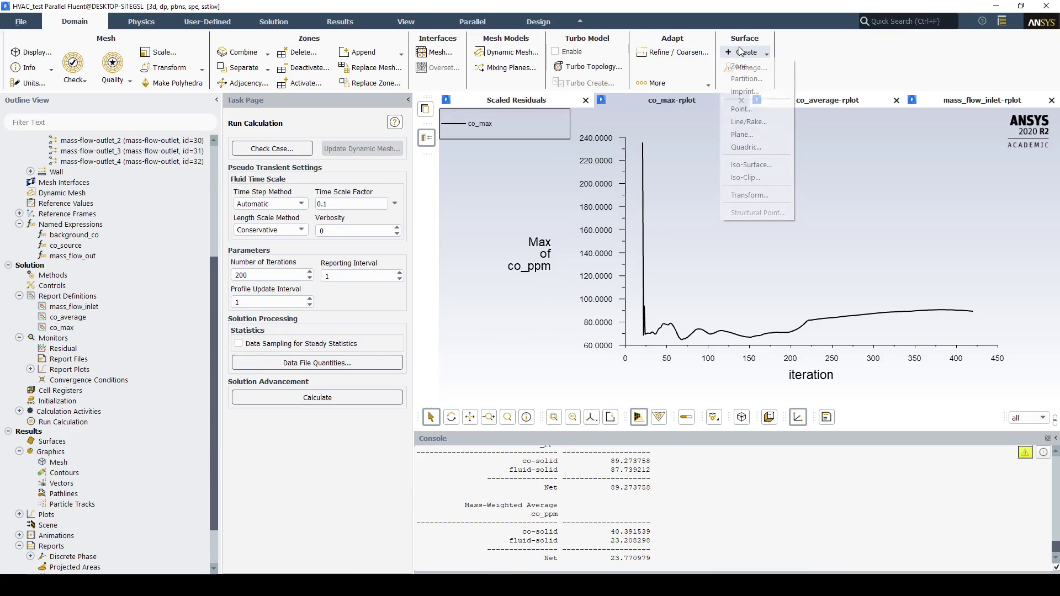
pyautogui.click(32, 52)
pyautogui.click(329, 434)
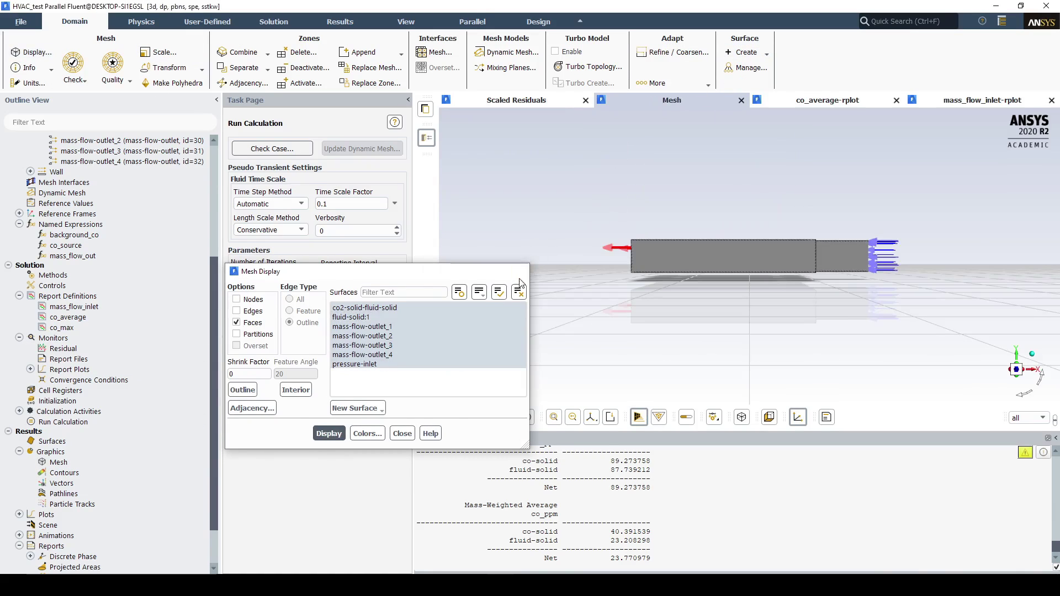
pyautogui.click(402, 434)
pyautogui.moveTo(564, 270); pyautogui.dragTo(601, 297)
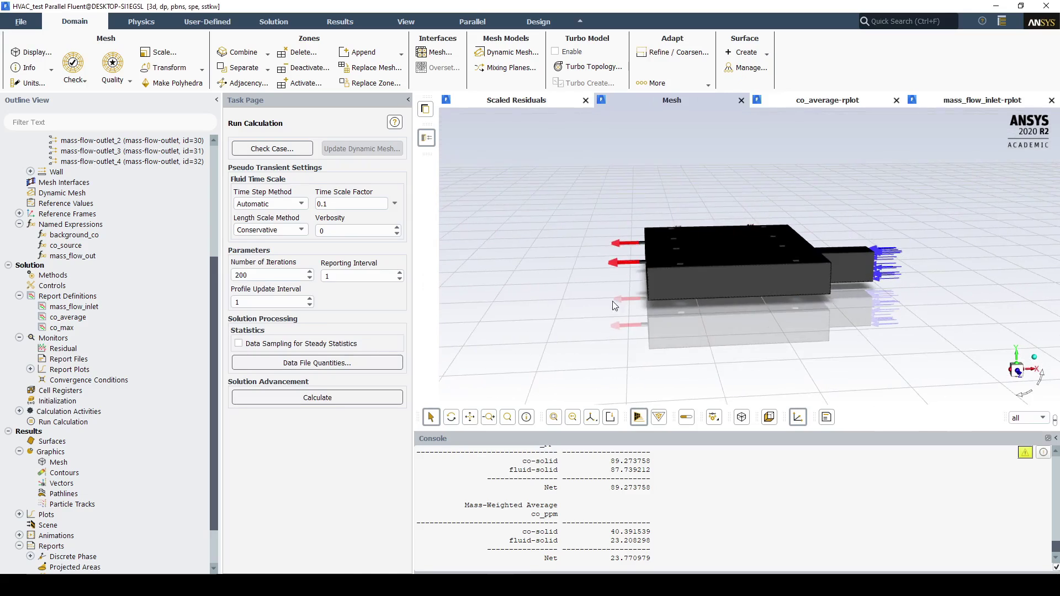
# - Create a ZX plane surface through the model at Y = 2.25 m
pyautogui.click(746, 52)
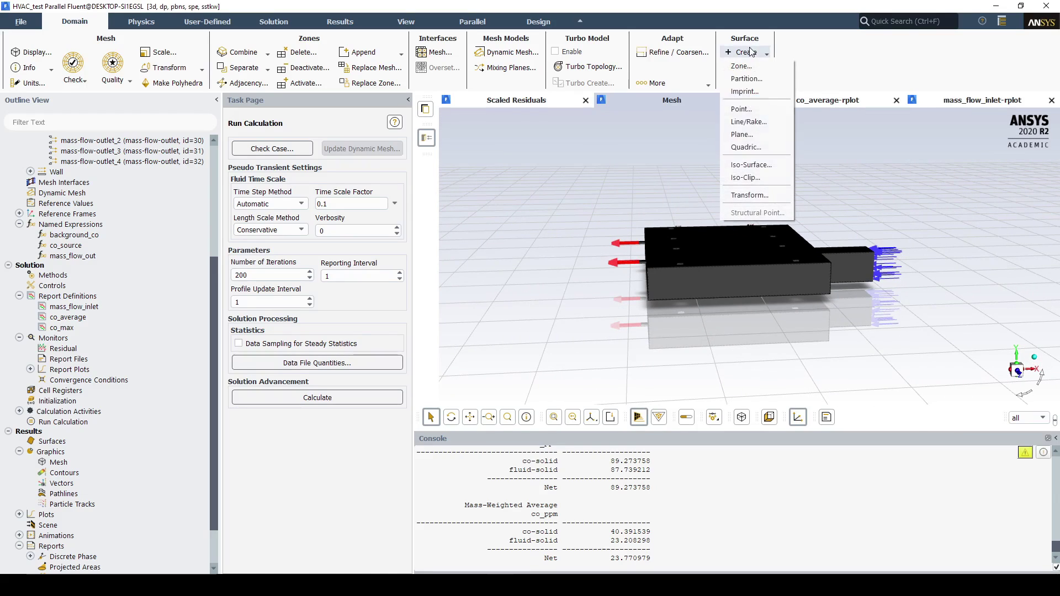
pyautogui.click(749, 140)
pyautogui.click(302, 324)
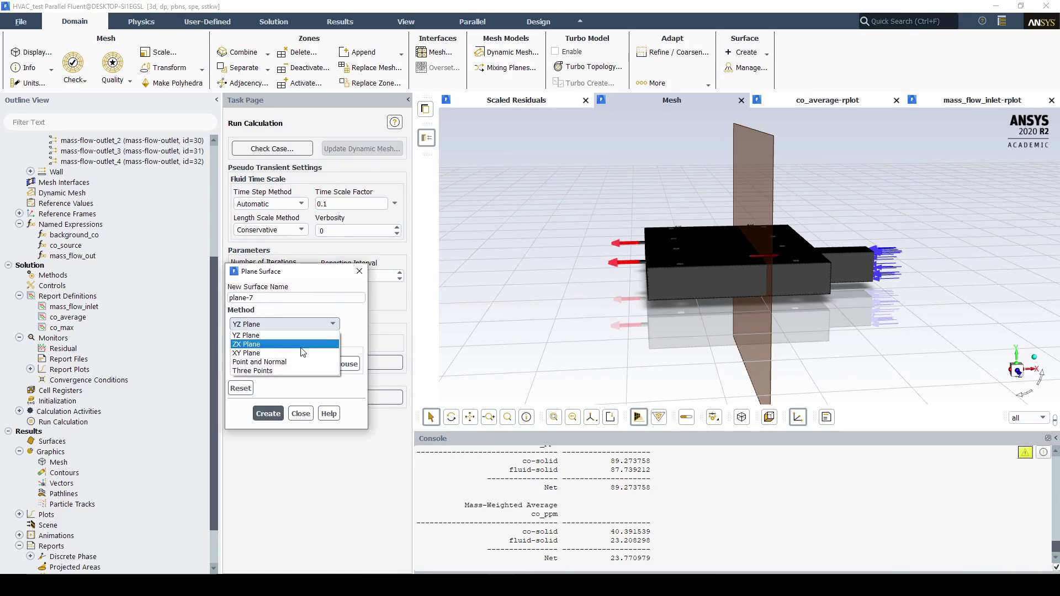
pyautogui.click(303, 345)
pyautogui.moveTo(745, 260); pyautogui.dragTo(733, 340)
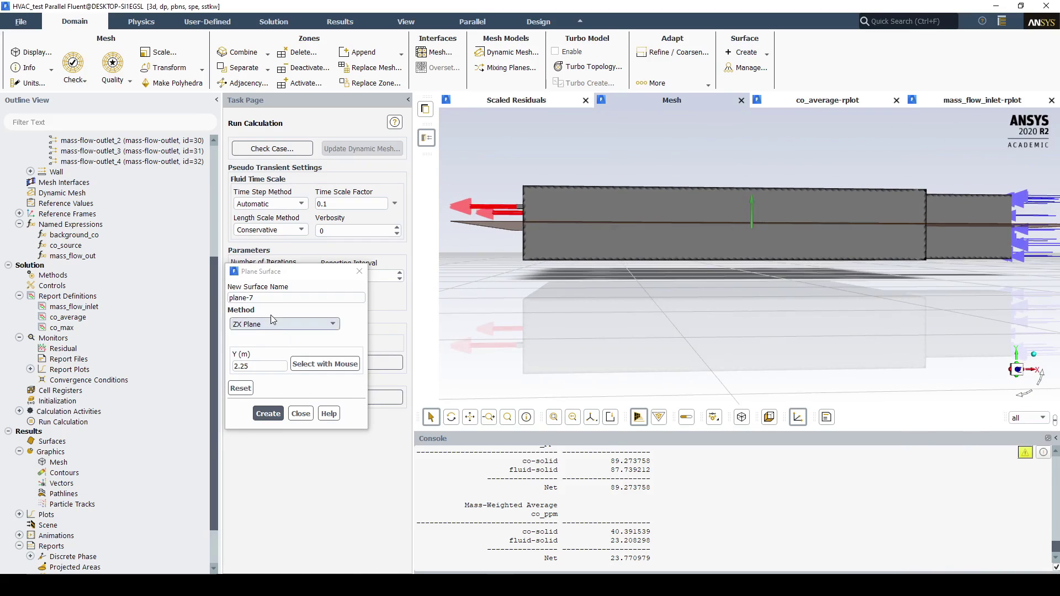
pyautogui.click(268, 414)
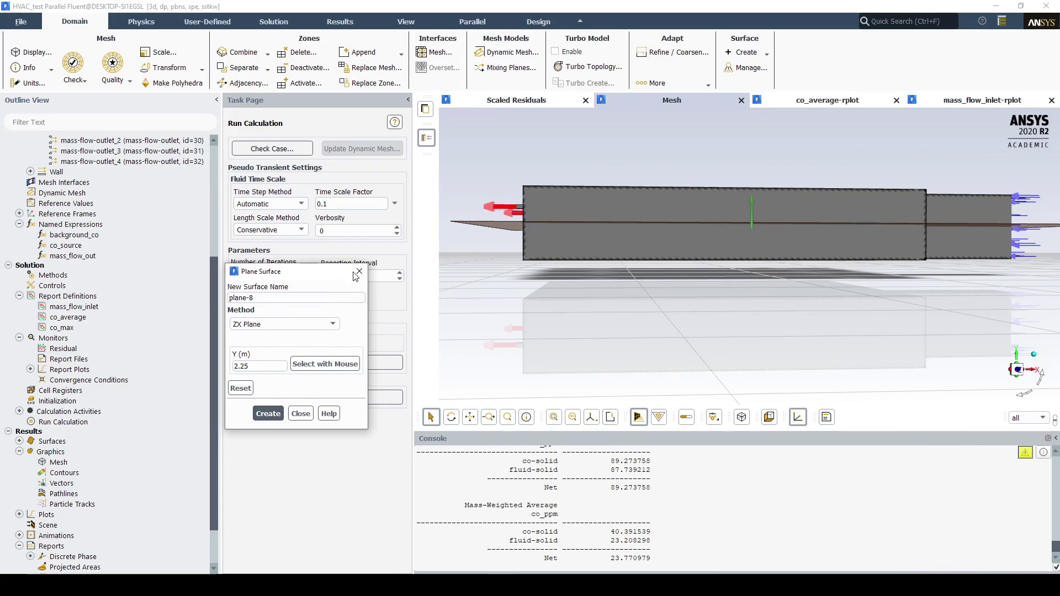
pyautogui.click(301, 413)
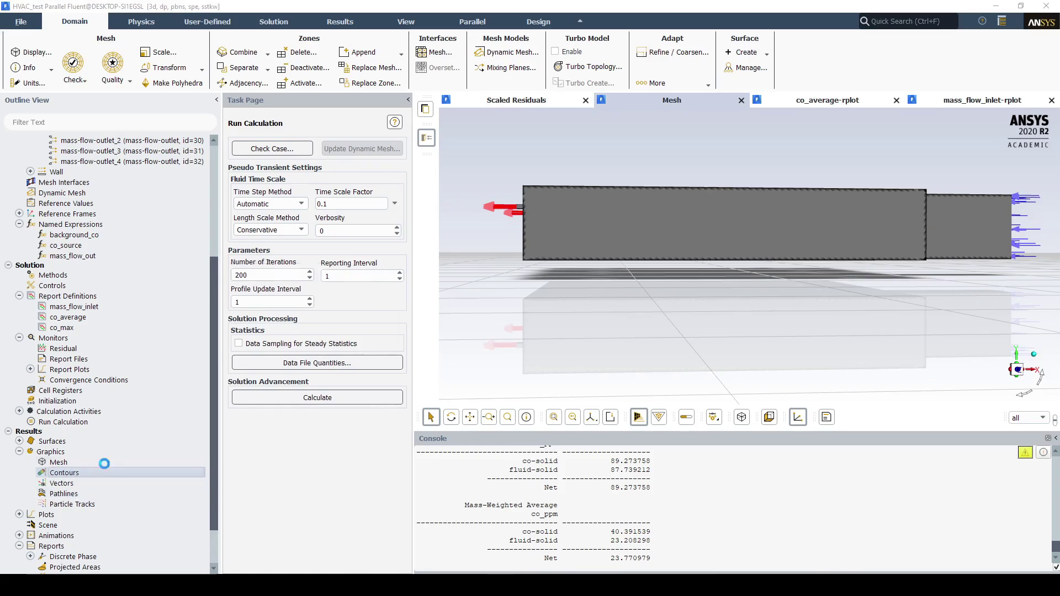
# - Display filled contours of the custom field function co_ppm on the plane-7 surface
pyautogui.doubleClick(64, 472)
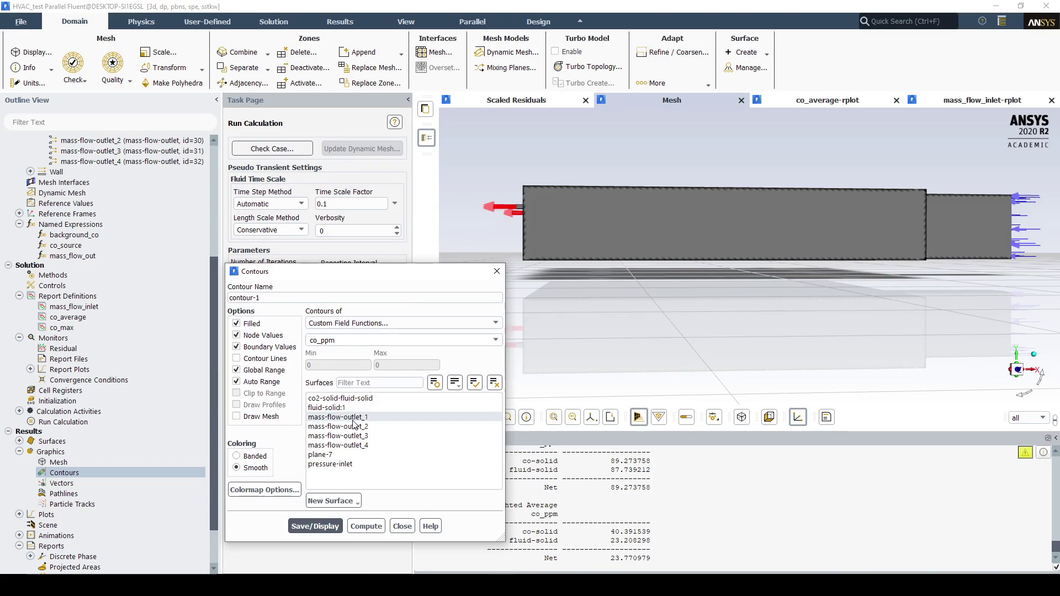
pyautogui.click(347, 455)
pyautogui.click(323, 525)
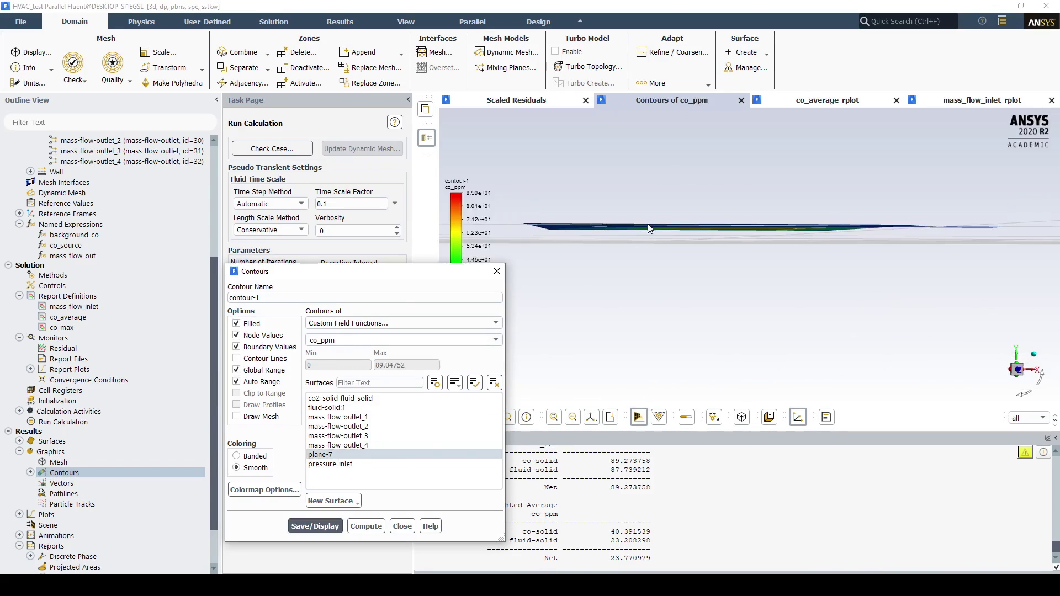
# - Redisplay the co_ppm contour on plane-7, view it from above, and close the contour settings
pyautogui.moveTo(651, 243); pyautogui.dragTo(648, 339)
pyautogui.scroll(-5, 660, 311)
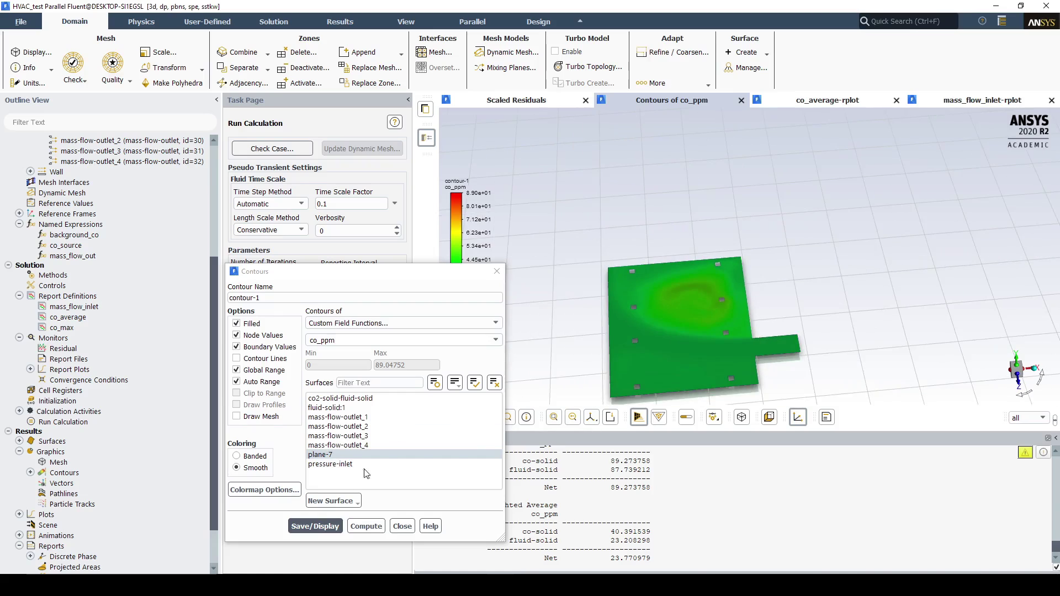
pyautogui.click(315, 526)
pyautogui.scroll(3, 598, 370)
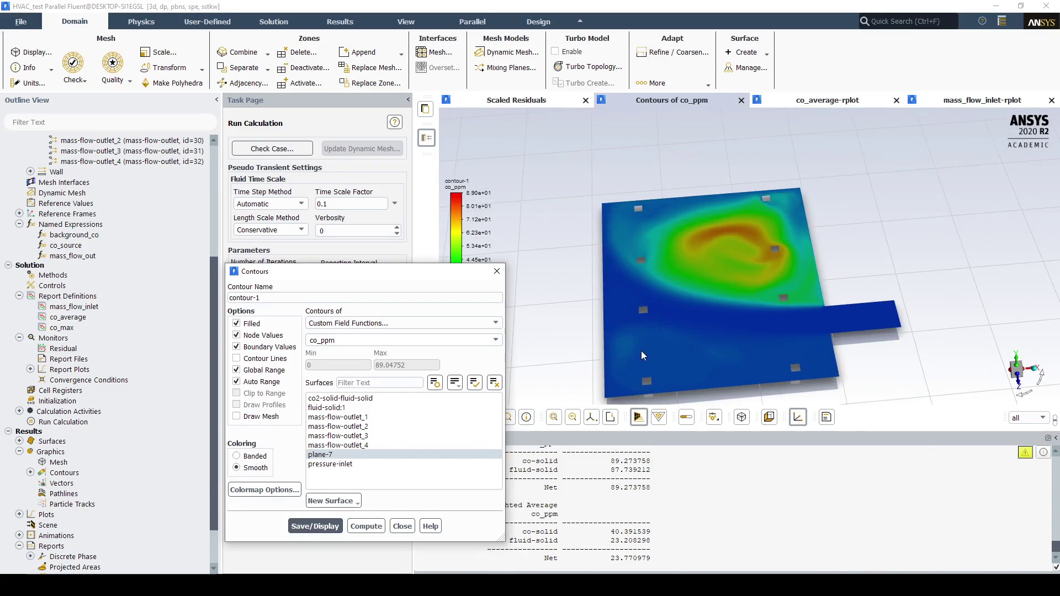
pyautogui.click(496, 271)
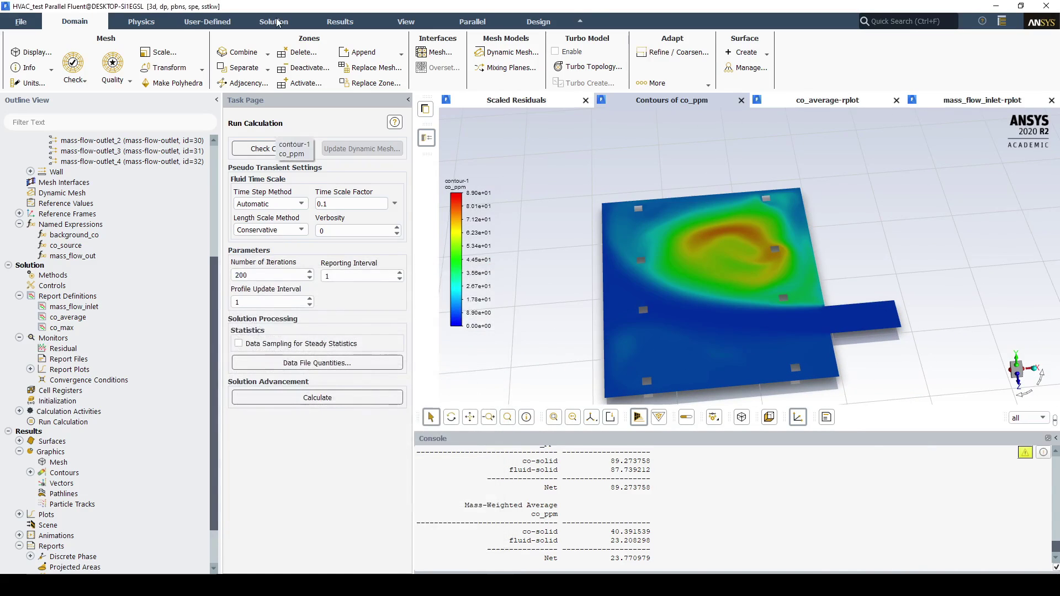
# - Start a second plane surface and set its method to ZX Plane
pyautogui.click(745, 52)
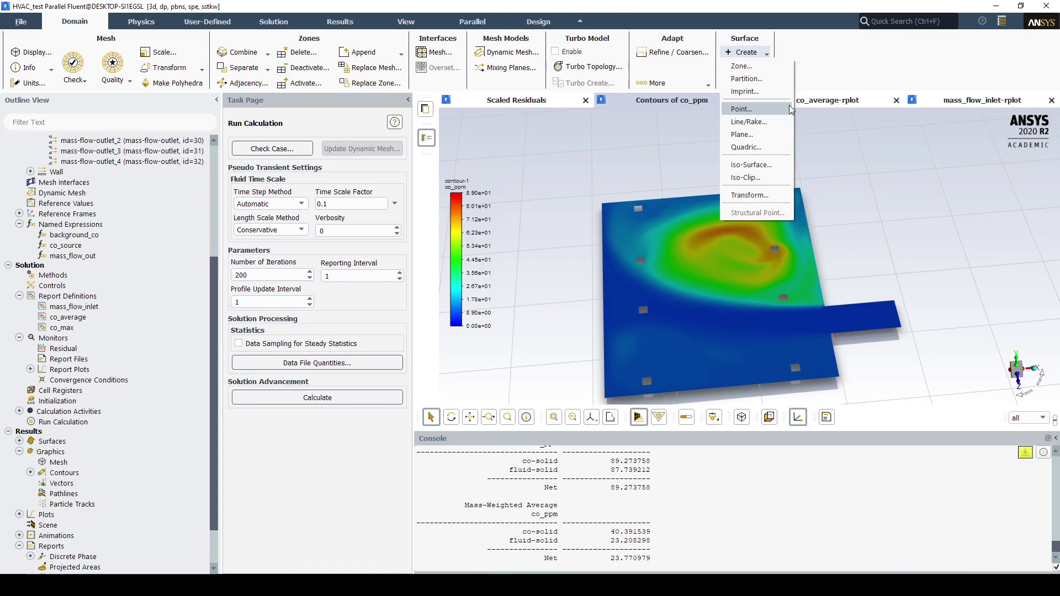
pyautogui.click(770, 134)
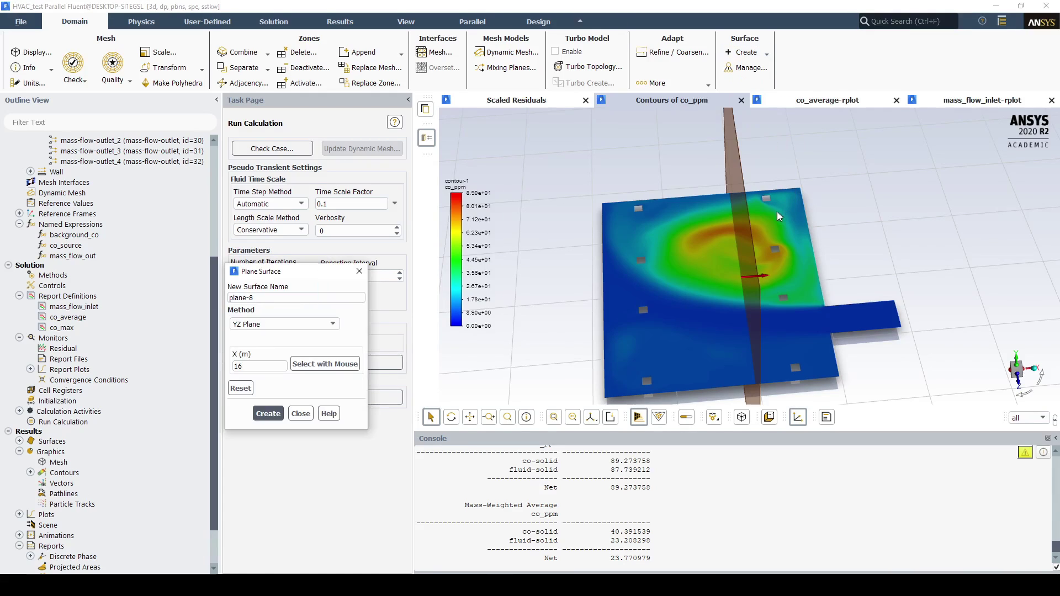
pyautogui.click(306, 324)
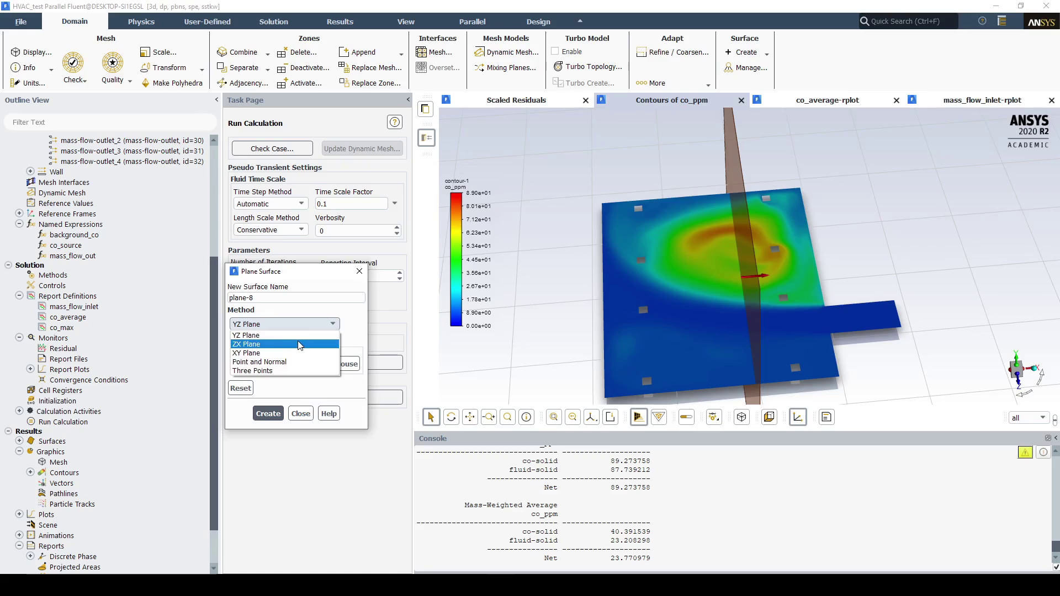
pyautogui.click(303, 342)
pyautogui.moveTo(699, 343); pyautogui.dragTo(610, 234)
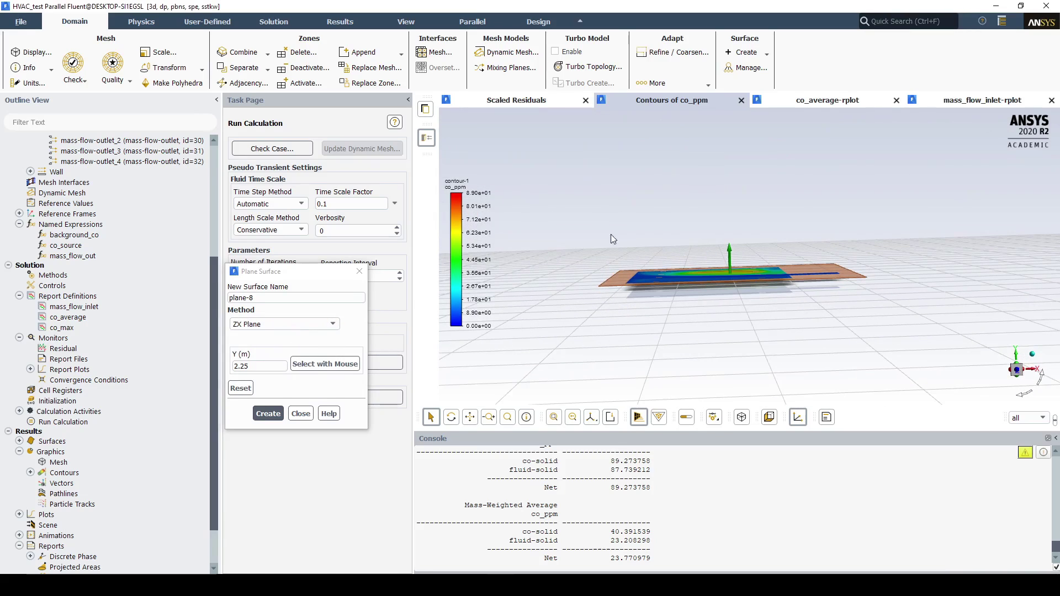
# - Display the mesh faces of all surfaces except plane-7
pyautogui.click(37, 52)
pyautogui.moveTo(374, 380); pyautogui.dragTo(372, 365)
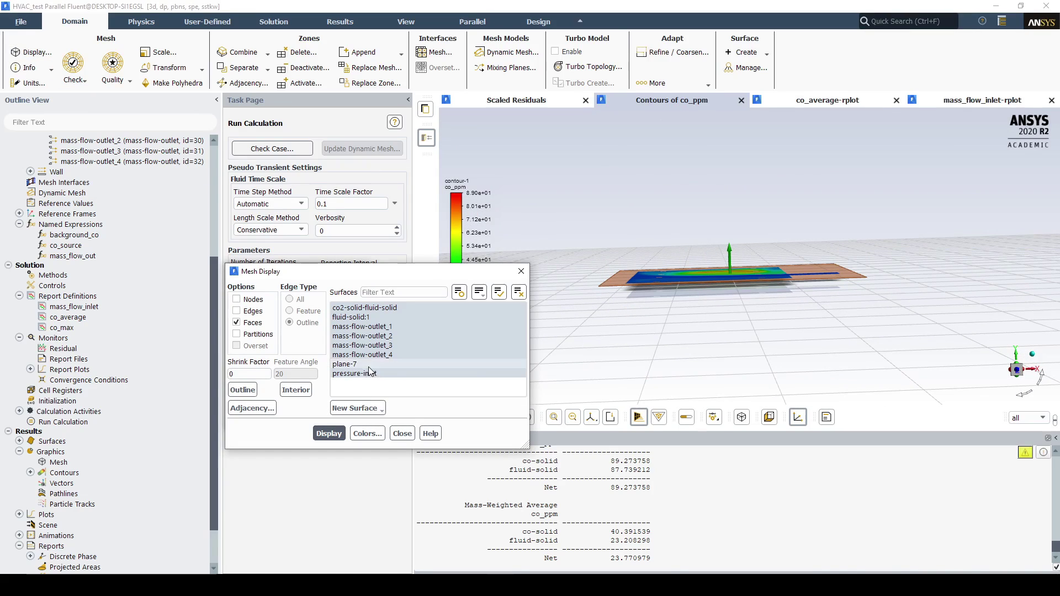
pyautogui.click(416, 364)
pyautogui.click(341, 429)
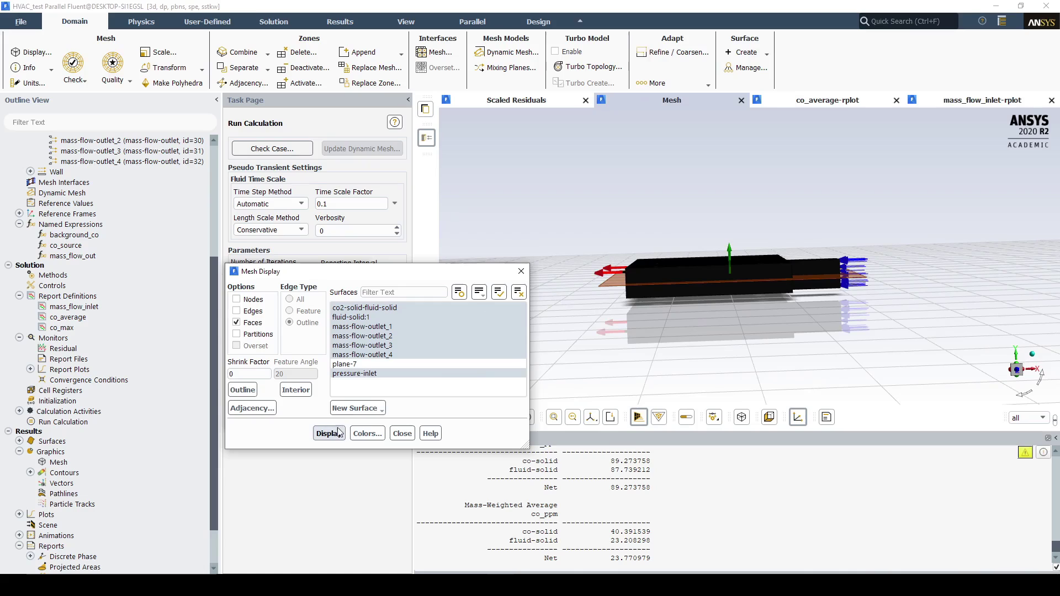
# - Move the new ZX plane up to about Y = 3.49 m, near the top of the room, and create the surface
pyautogui.scroll(3, 729, 301)
pyautogui.scroll(5, 780, 253)
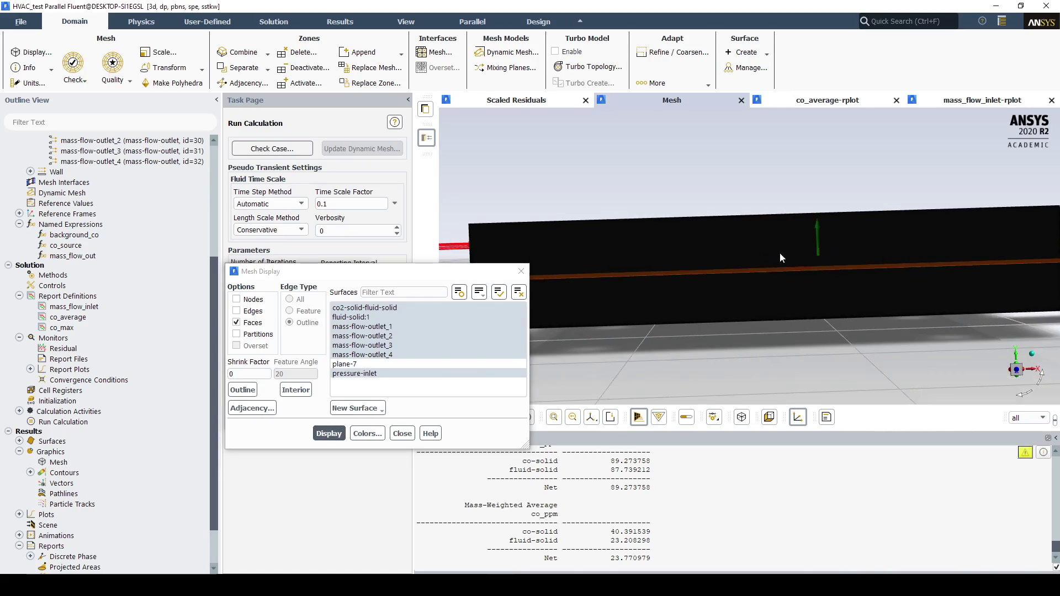
pyautogui.scroll(-5, 783, 248)
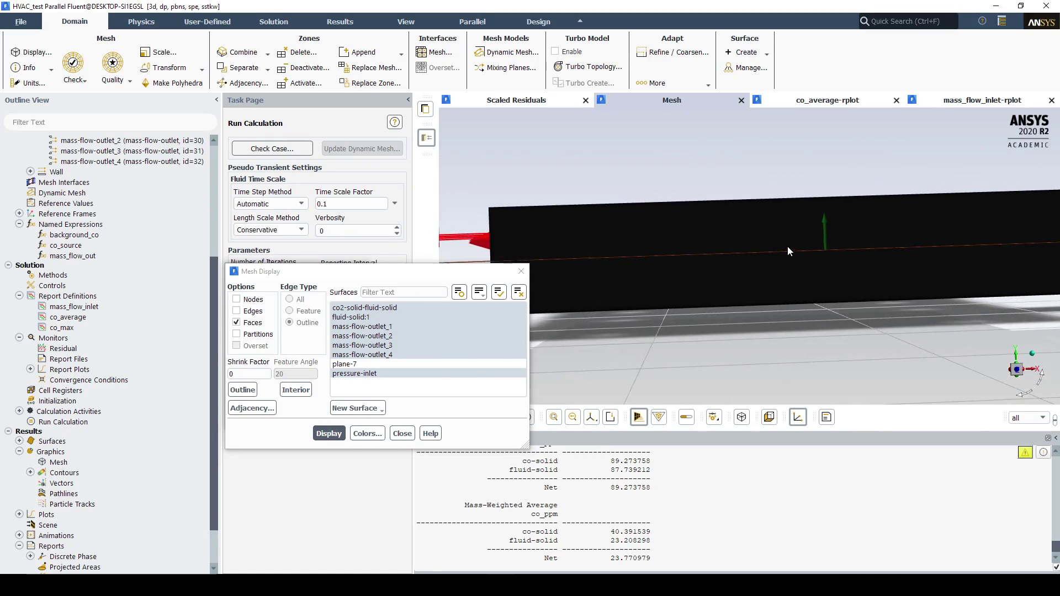
pyautogui.scroll(5, 696, 250)
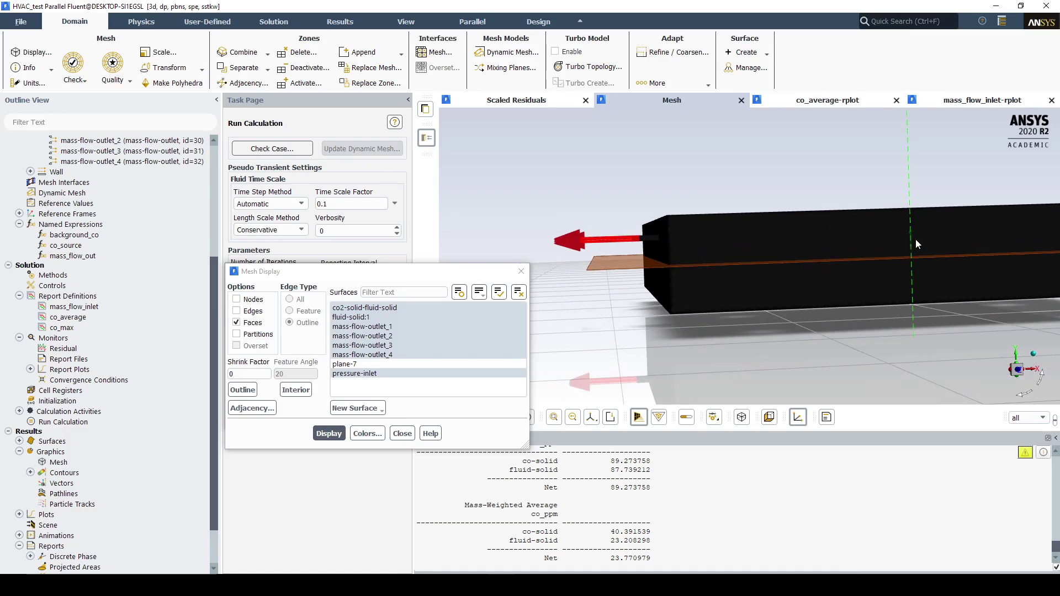
pyautogui.moveTo(916, 240); pyautogui.dragTo(906, 221)
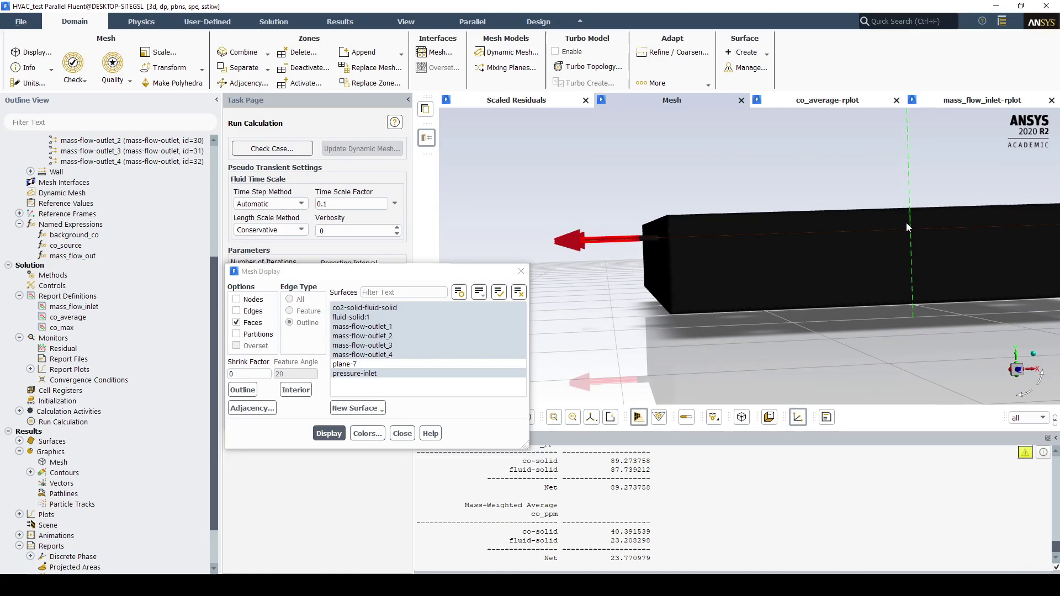
pyautogui.click(330, 433)
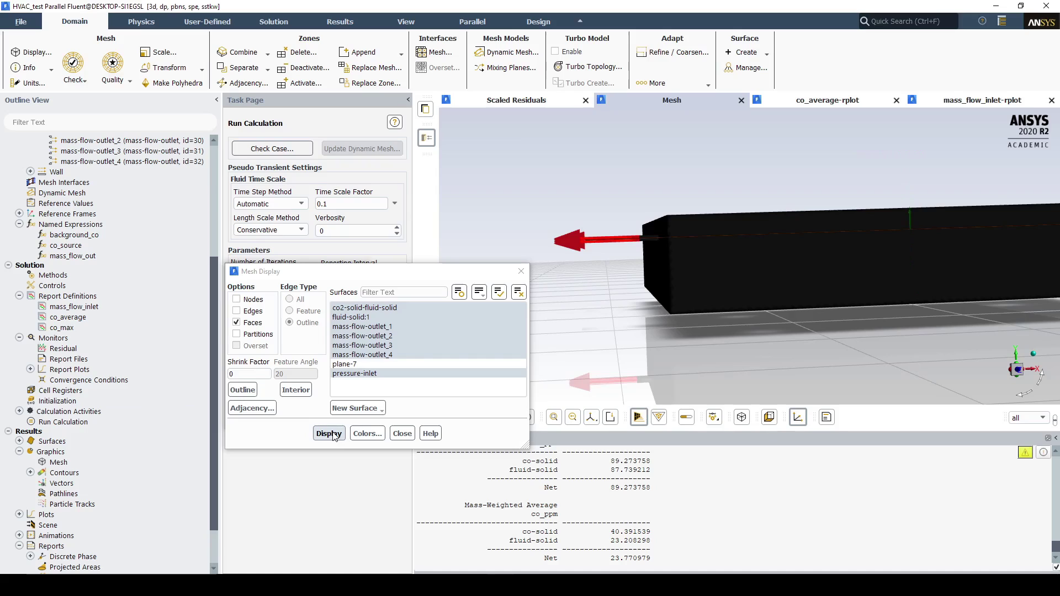
pyautogui.click(520, 272)
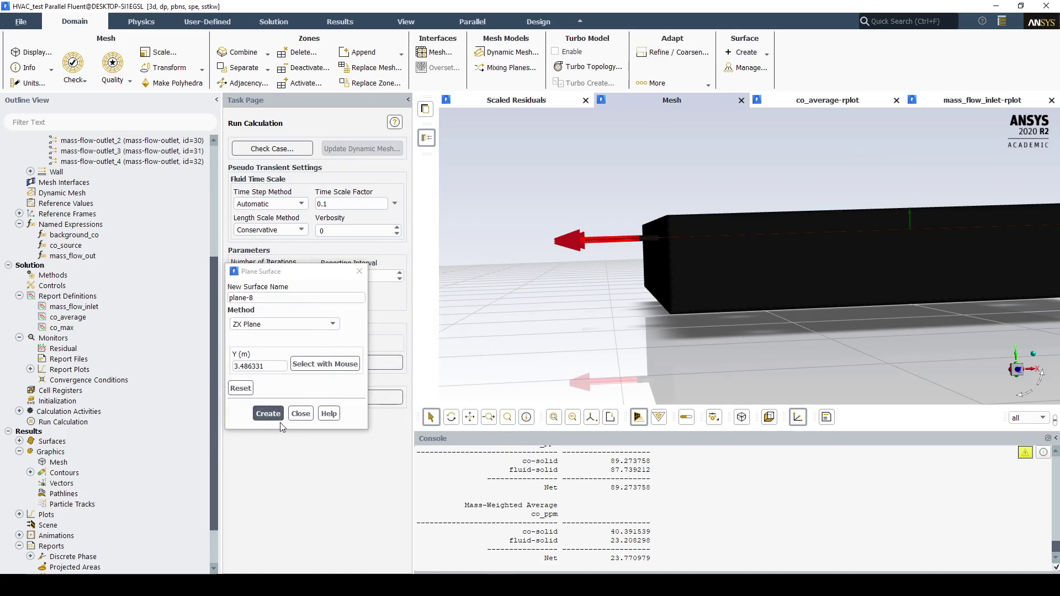
pyautogui.click(367, 270)
# - Change contour-1 to use plane-8 instead of plane-7, display the co_ppm contour, and examine it from above
pyautogui.click(31, 474)
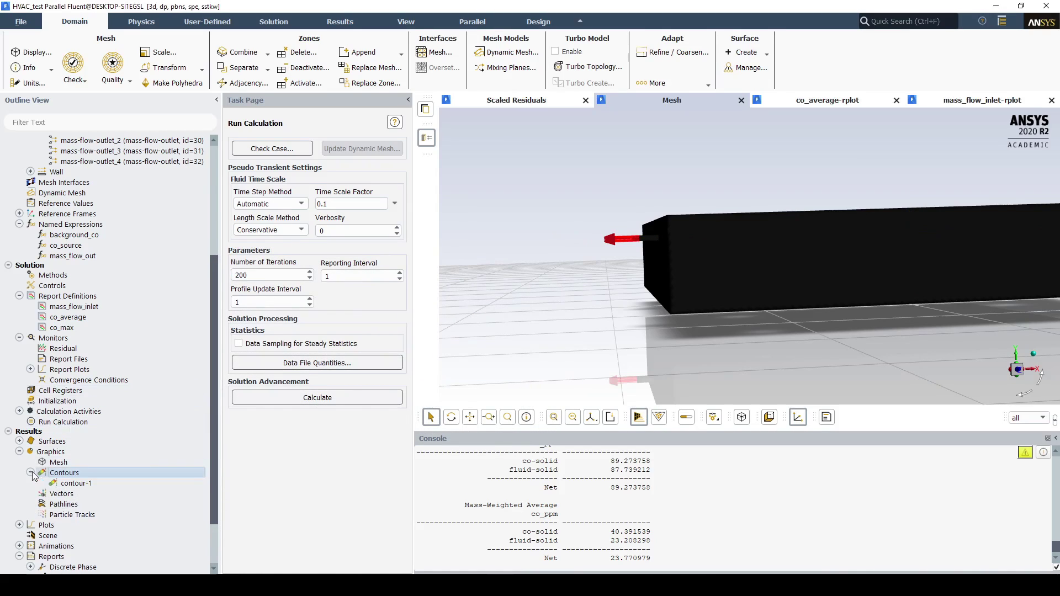
pyautogui.doubleClick(77, 483)
pyautogui.click(326, 454)
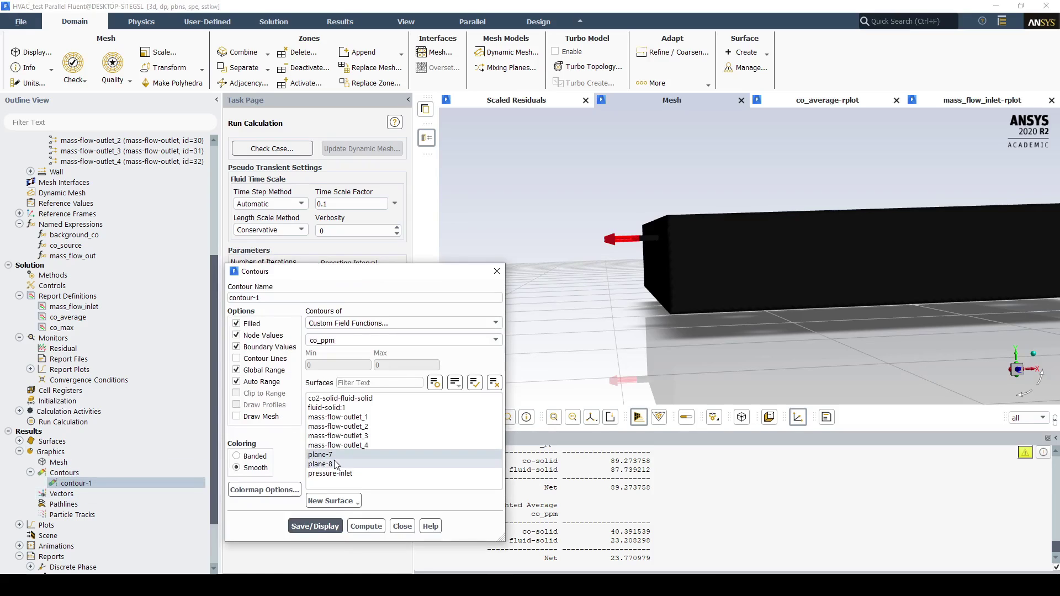
pyautogui.click(326, 464)
pyautogui.click(315, 526)
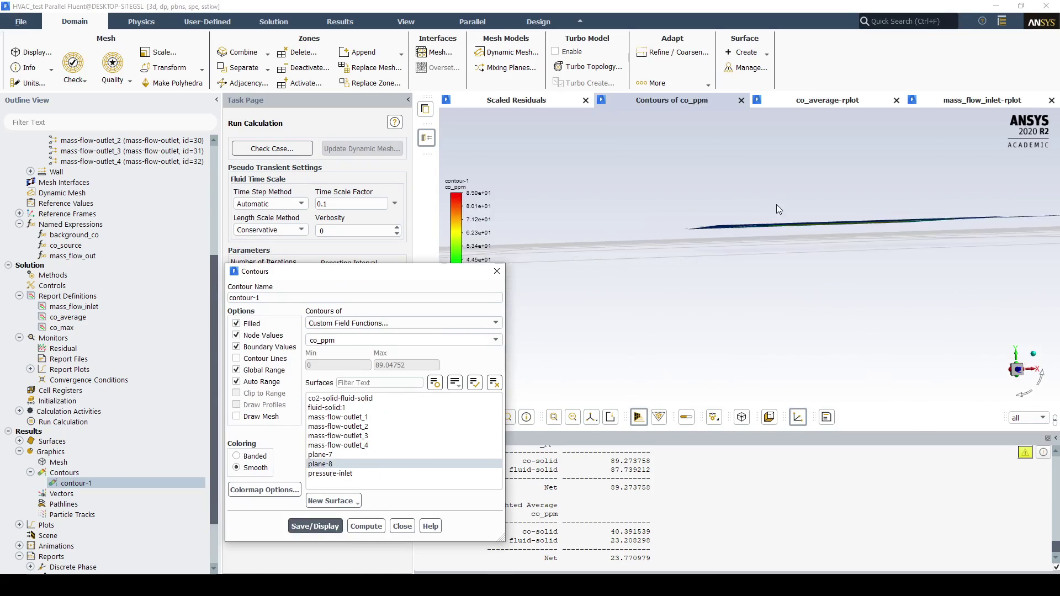
pyautogui.moveTo(873, 275); pyautogui.dragTo(867, 176)
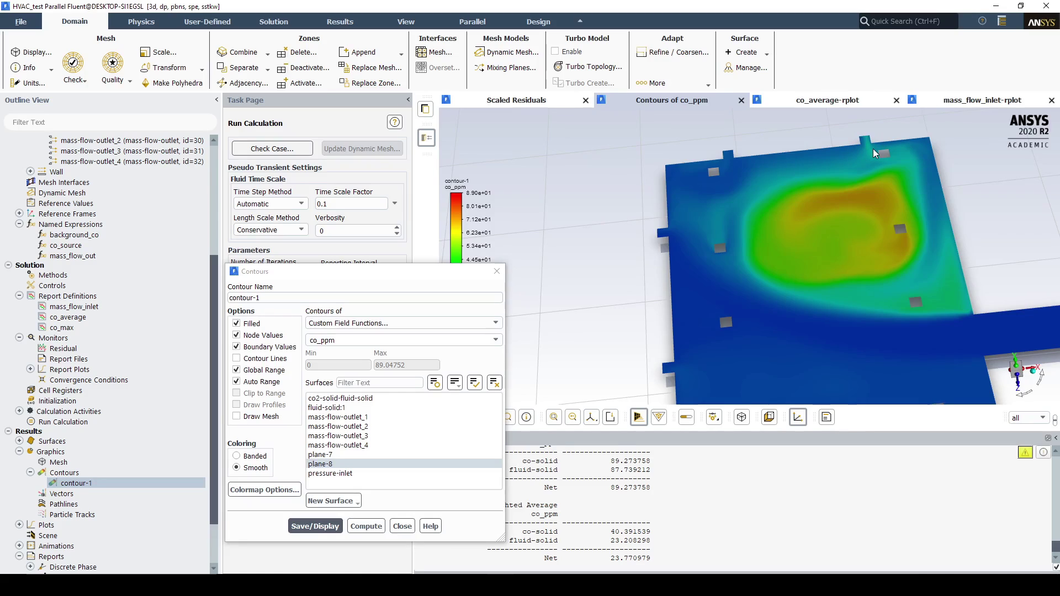
pyautogui.moveTo(886, 172); pyautogui.dragTo(853, 222)
pyautogui.moveTo(853, 222); pyautogui.dragTo(806, 217)
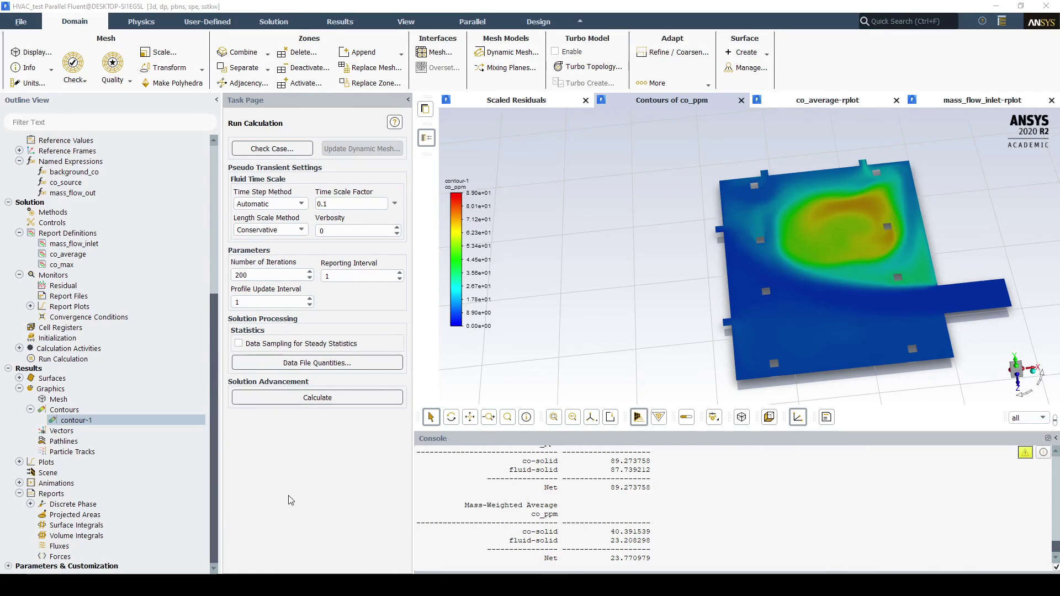
# - Compute the facet average of co_ppm over mass-flow-outlet_1 to mass-flow-outlet_4 and close the surface integrals
pyautogui.doubleClick(125, 524)
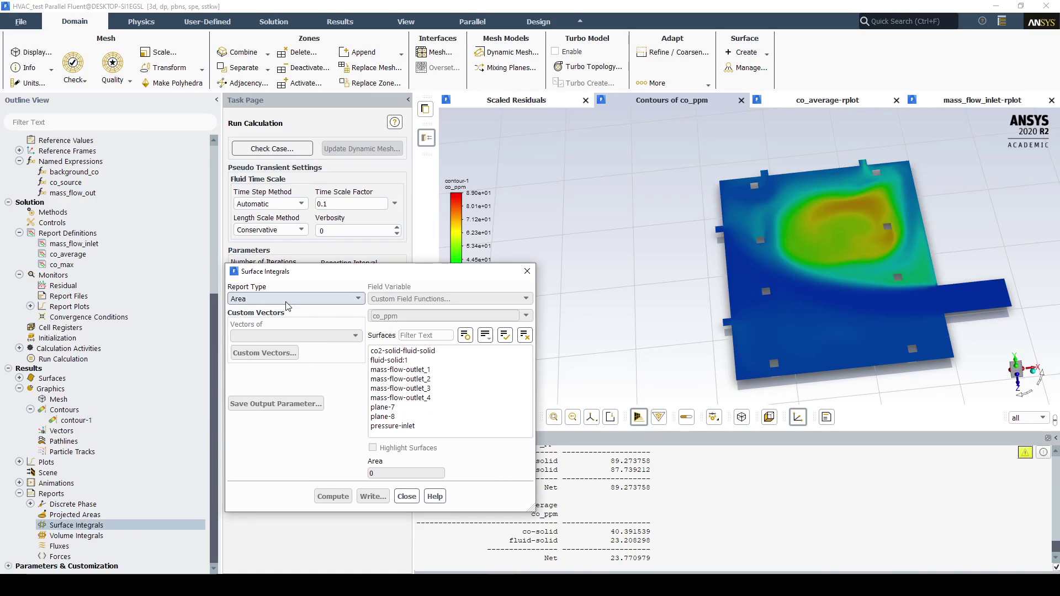
pyautogui.click(287, 305)
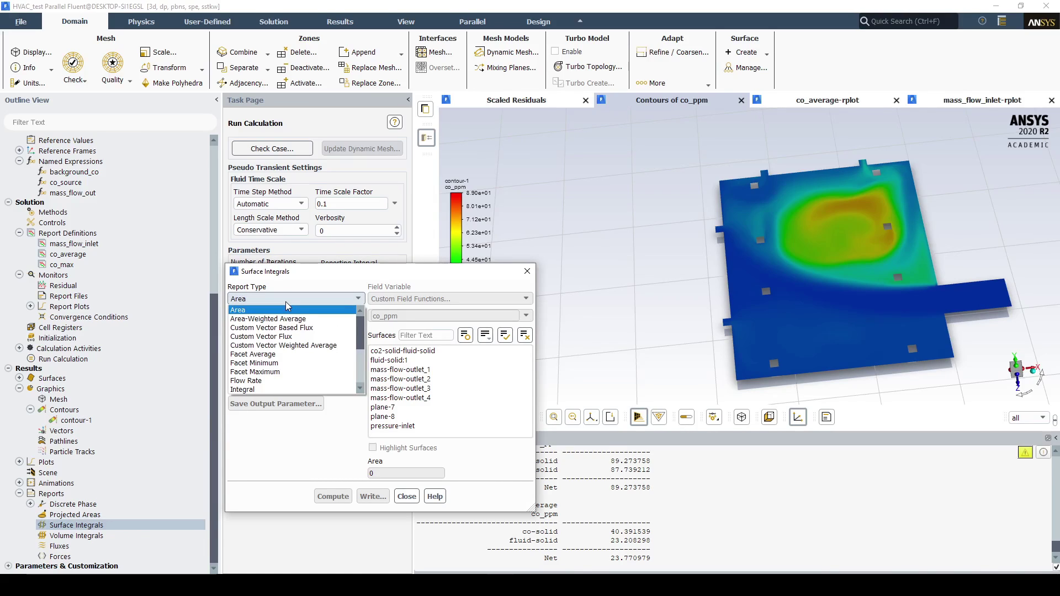
pyautogui.click(278, 354)
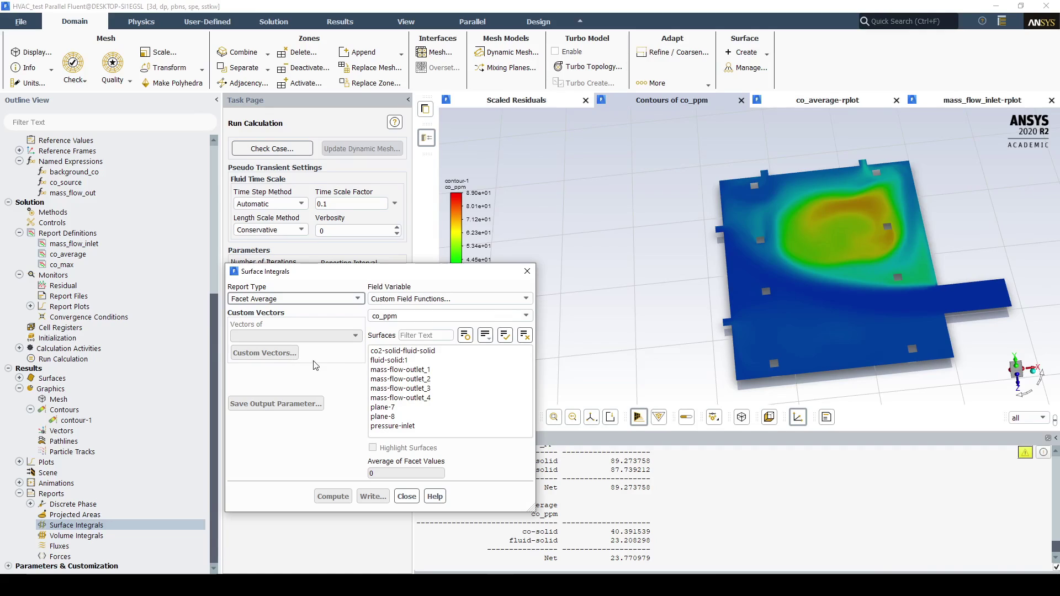
pyautogui.click(400, 369)
pyautogui.click(400, 379)
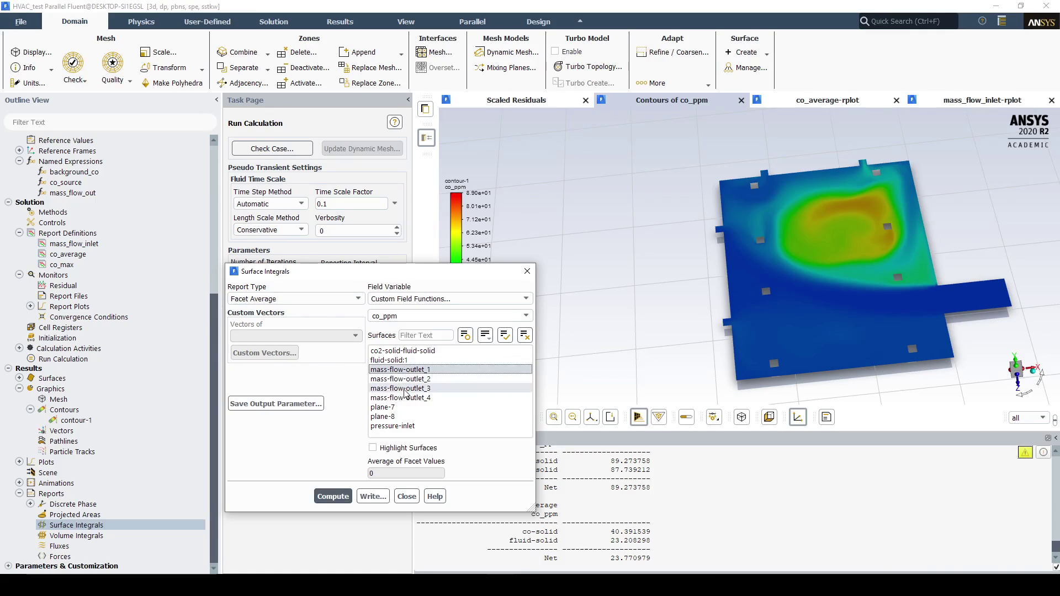
pyautogui.click(400, 389)
pyautogui.click(400, 397)
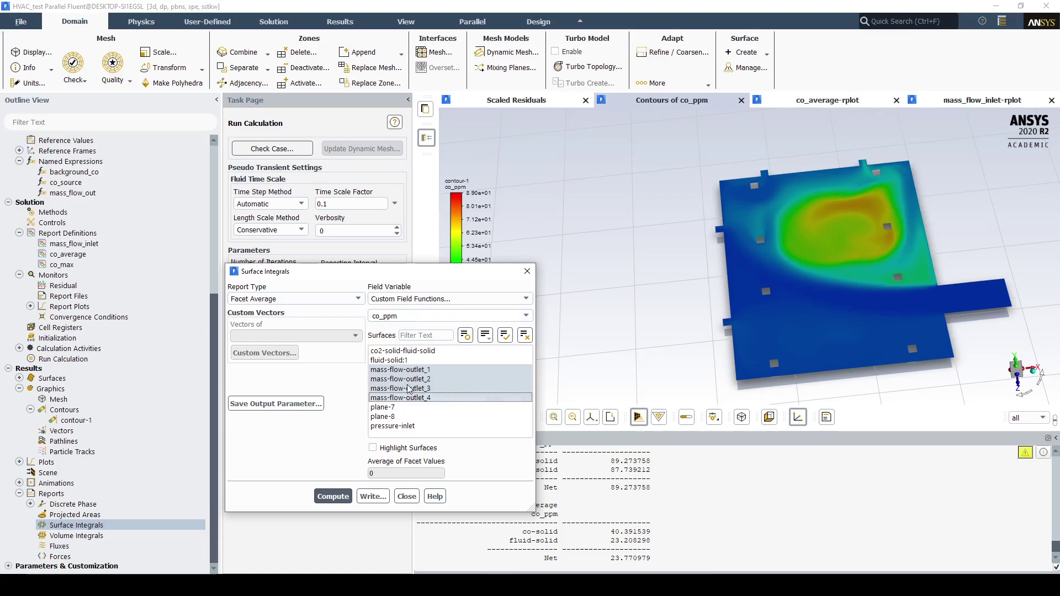
pyautogui.click(333, 496)
pyautogui.click(527, 271)
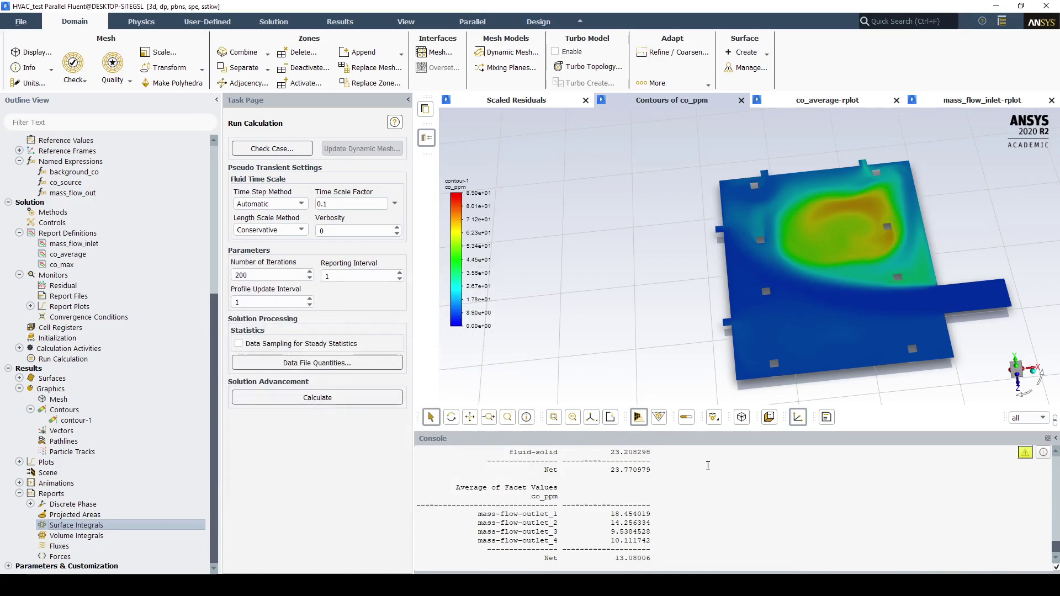